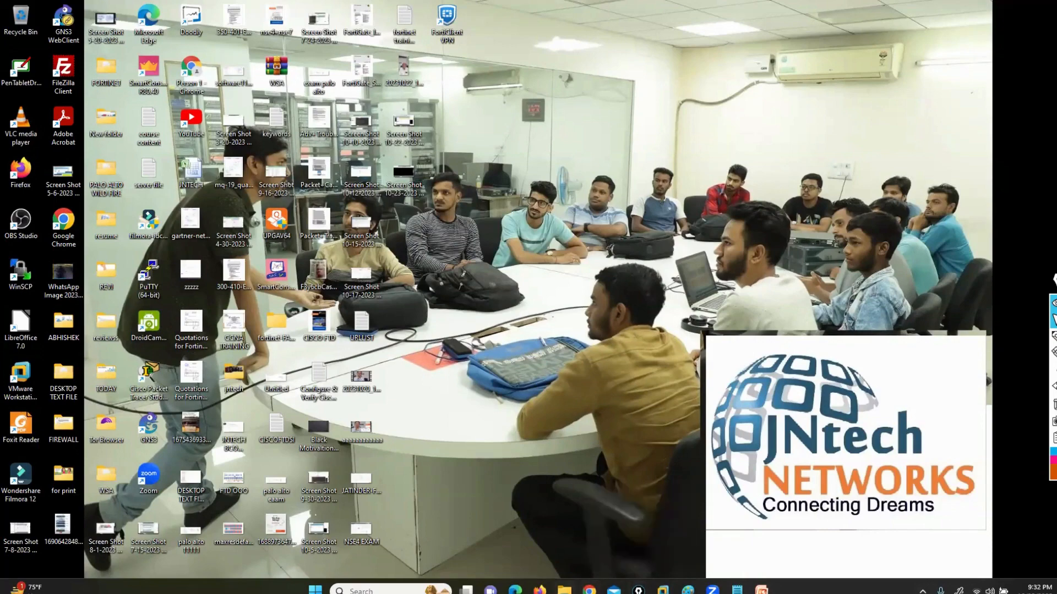
Switch to Chrome and open the EVE server page at 192.168.1.8
mouse_move(564, 590)
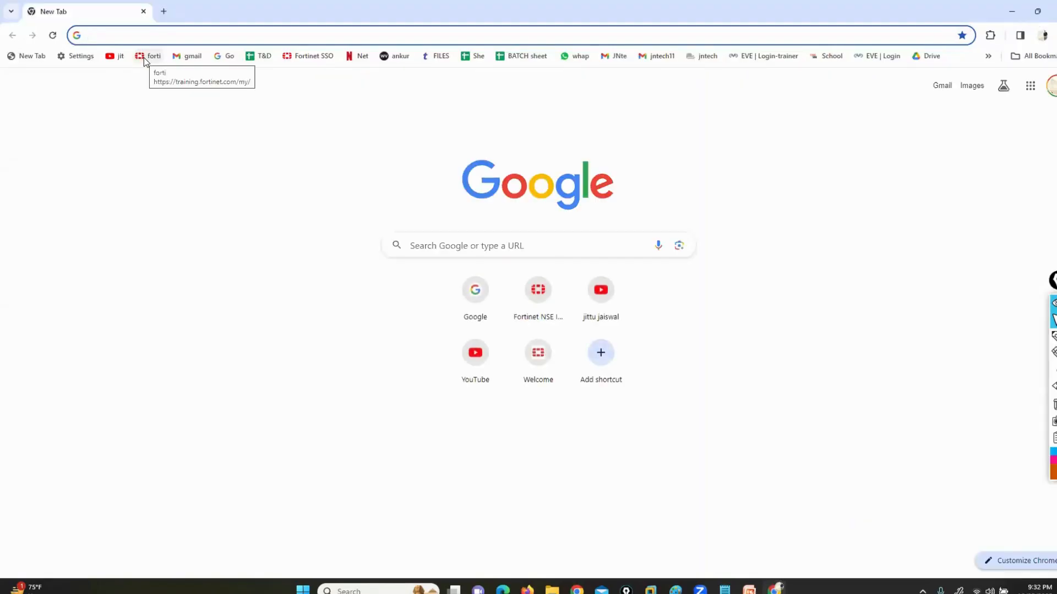
text(192.168.1.11)
key(BackSpace)
key(BackSpace)
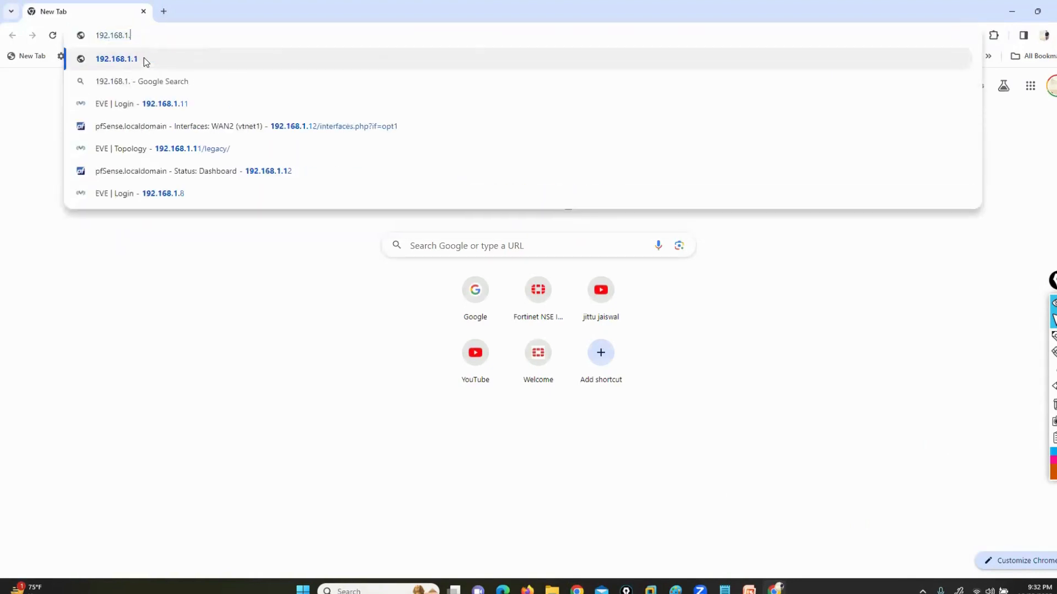
text(8)
key(Return)
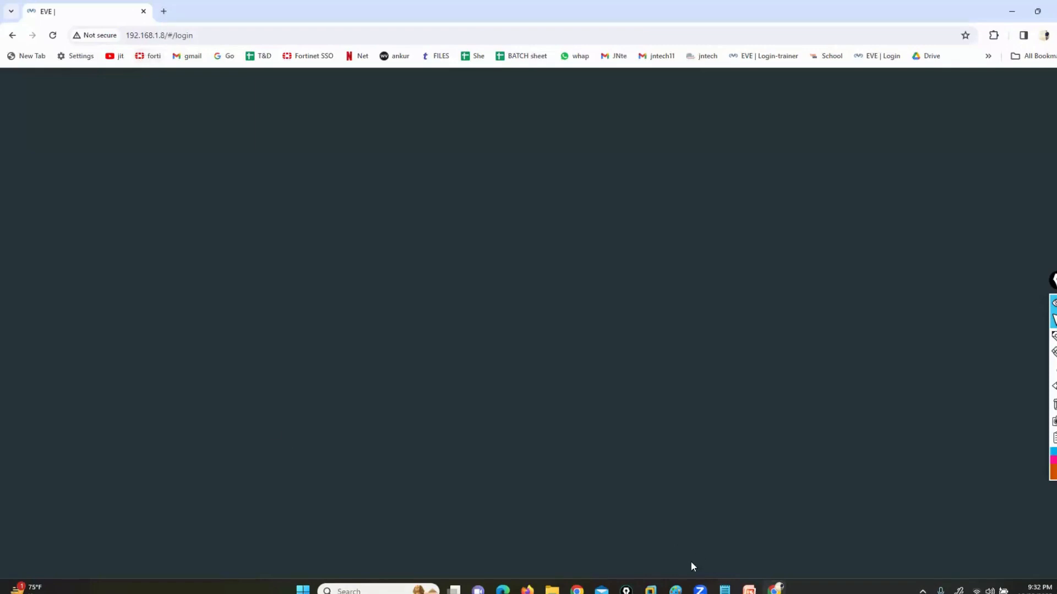
Check the EVE virtual machine's console in VMware Workstation for the server address, and return to the EVE login page in Chrome
mouse_move(650, 590)
click(765, 516)
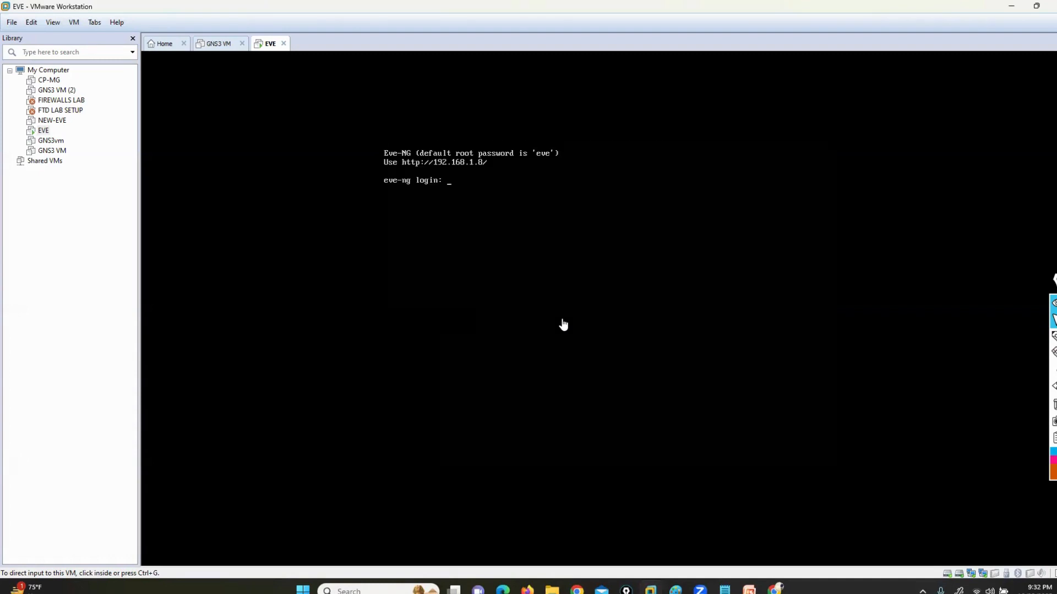
click(775, 589)
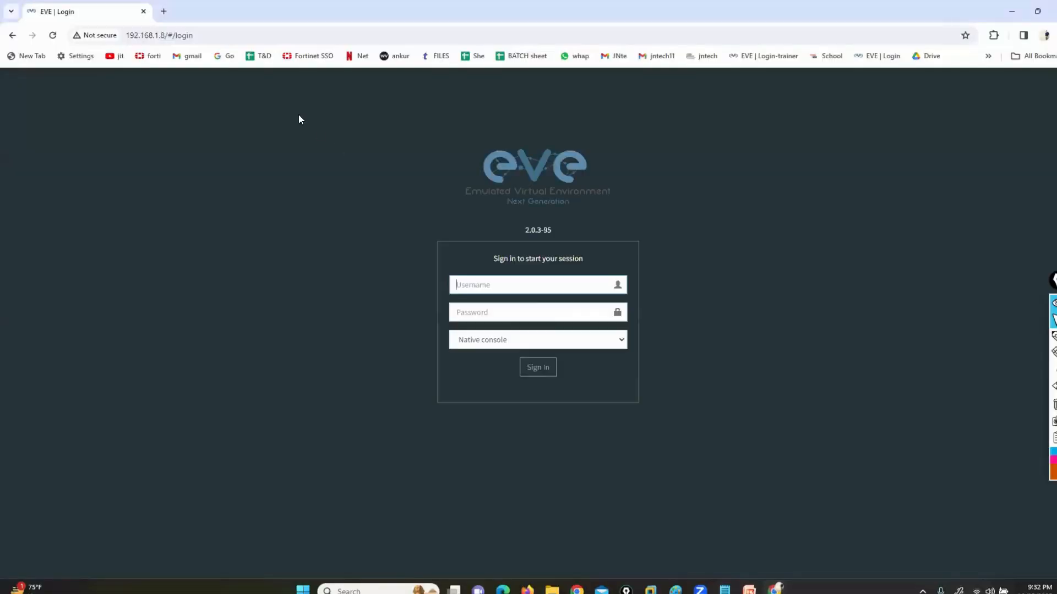
Sign in to EVE as admin with the account password
click(503, 285)
text(admin)
key(Tab)
text(eve)
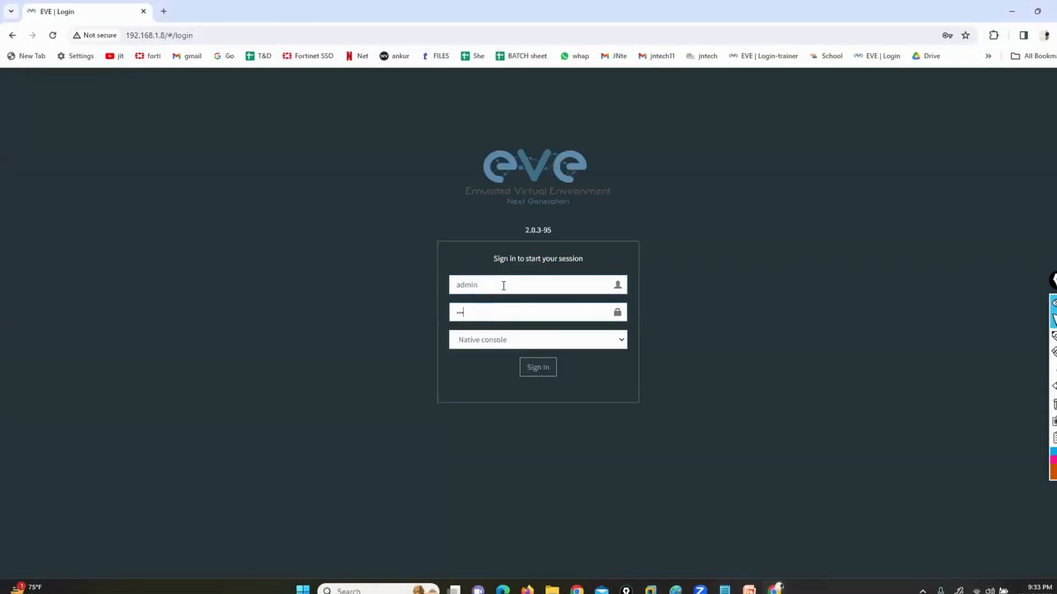
key(Return)
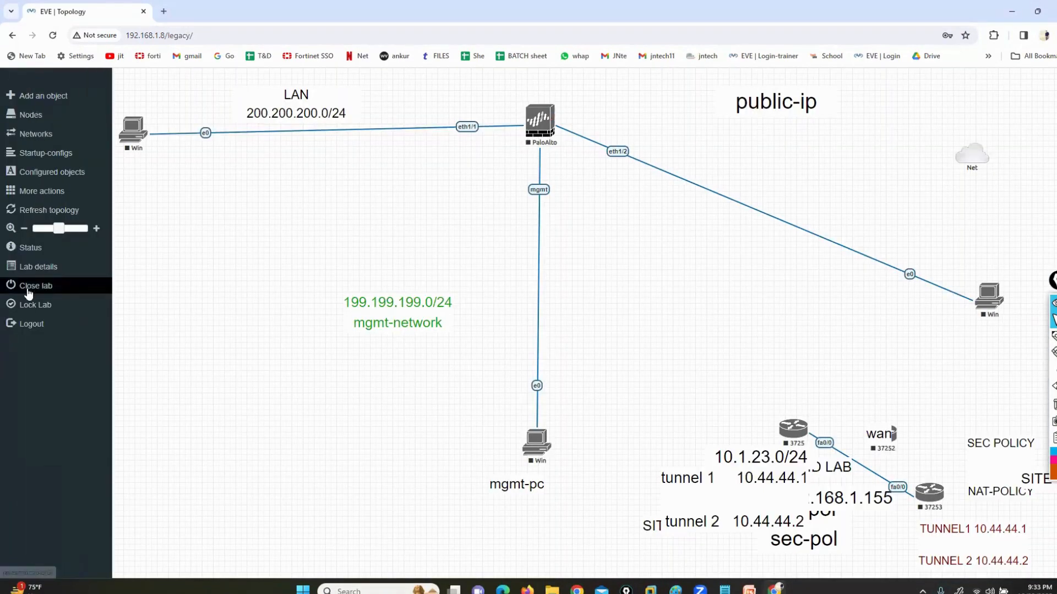
Close the current Palo Alto lab and open the FORTIENT LABSETUP nse4 lab
click(26, 285)
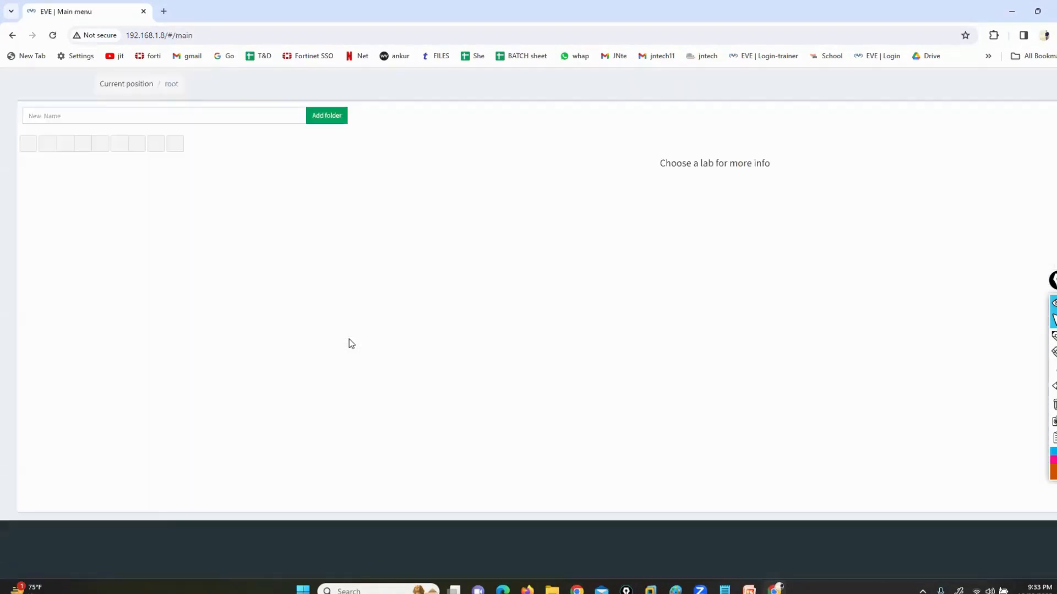
double_click(118, 221)
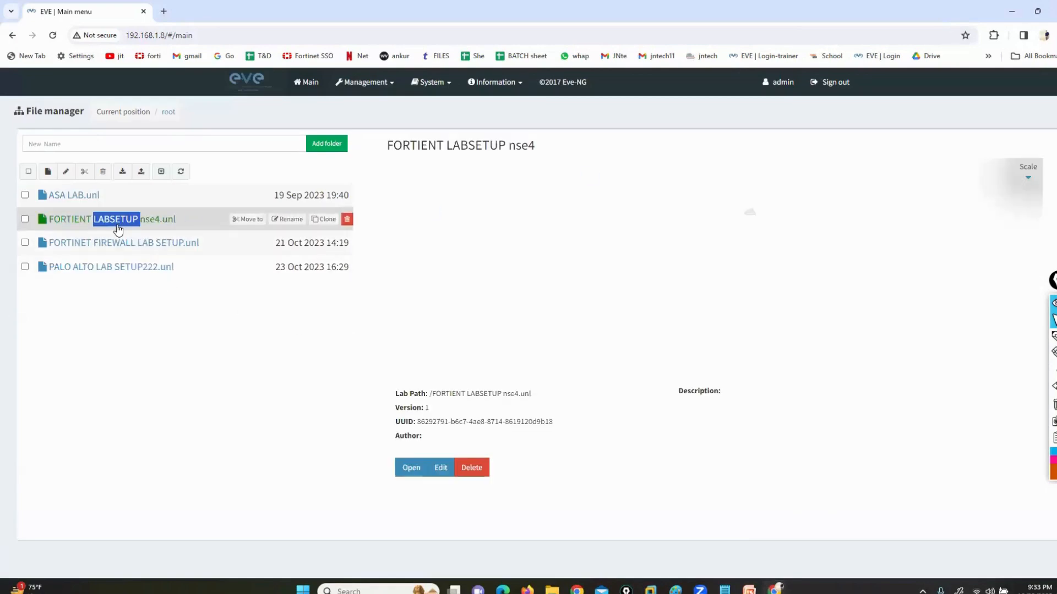
click(410, 473)
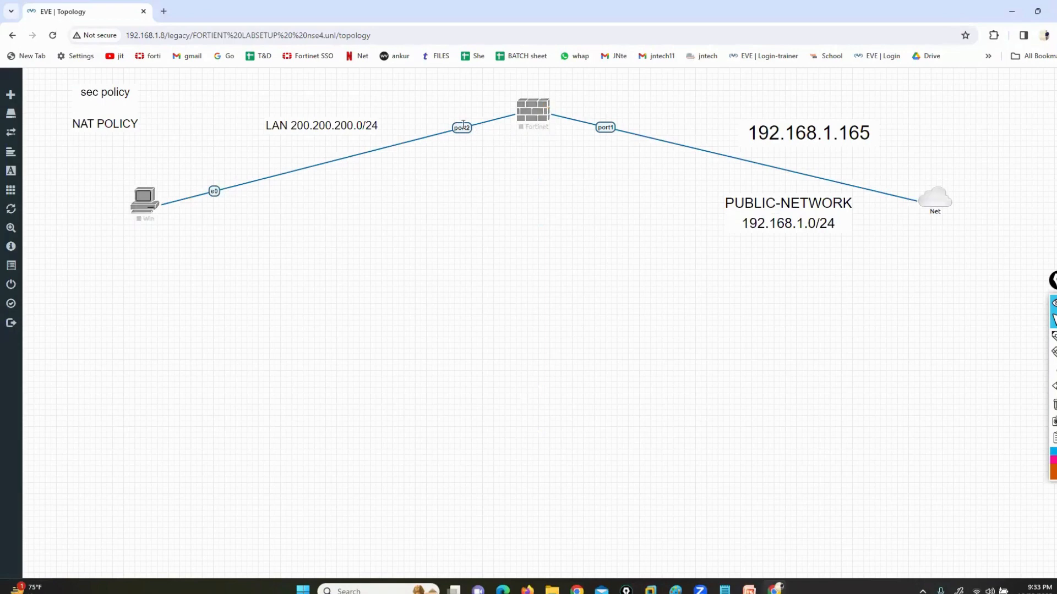
Delete the link between Win and Fortinet port2, place Fortinet above the Net cloud, and move Win and the LAN label to the right of them
right_click(466, 126)
click(491, 155)
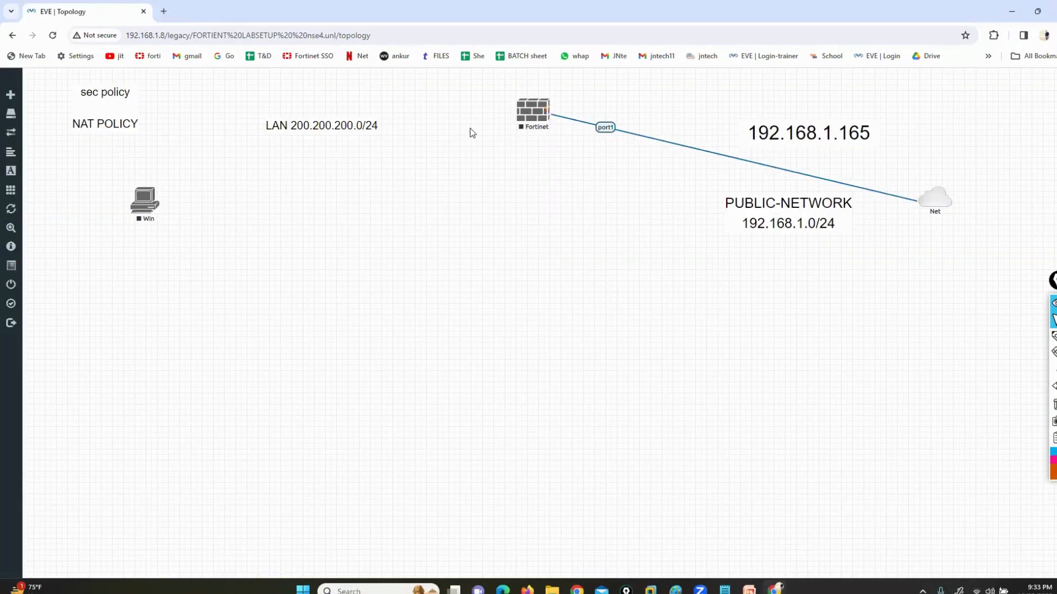
drag(529, 110, 383, 212)
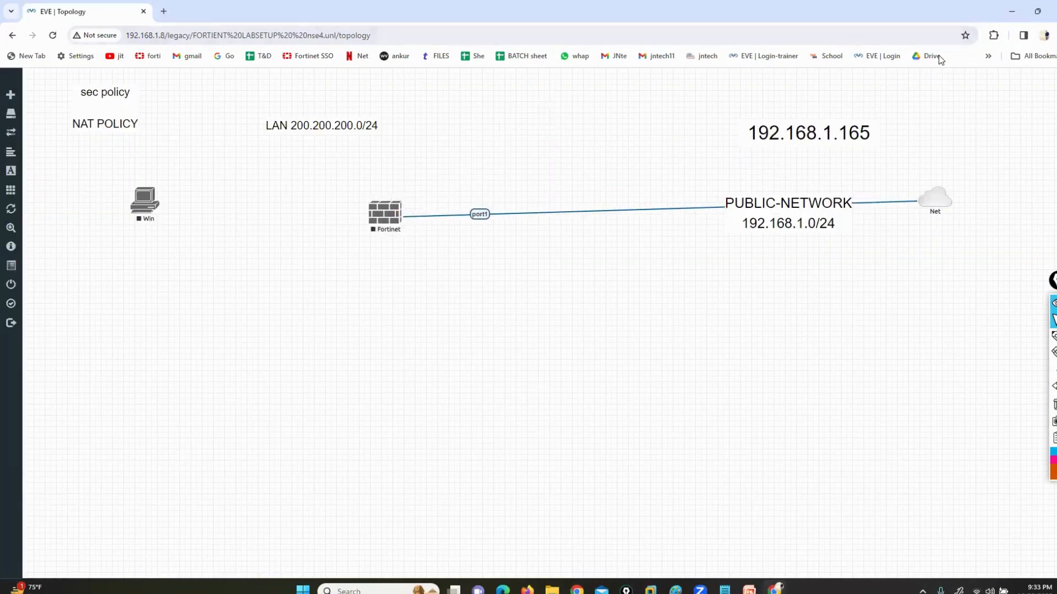
drag(935, 199, 390, 502)
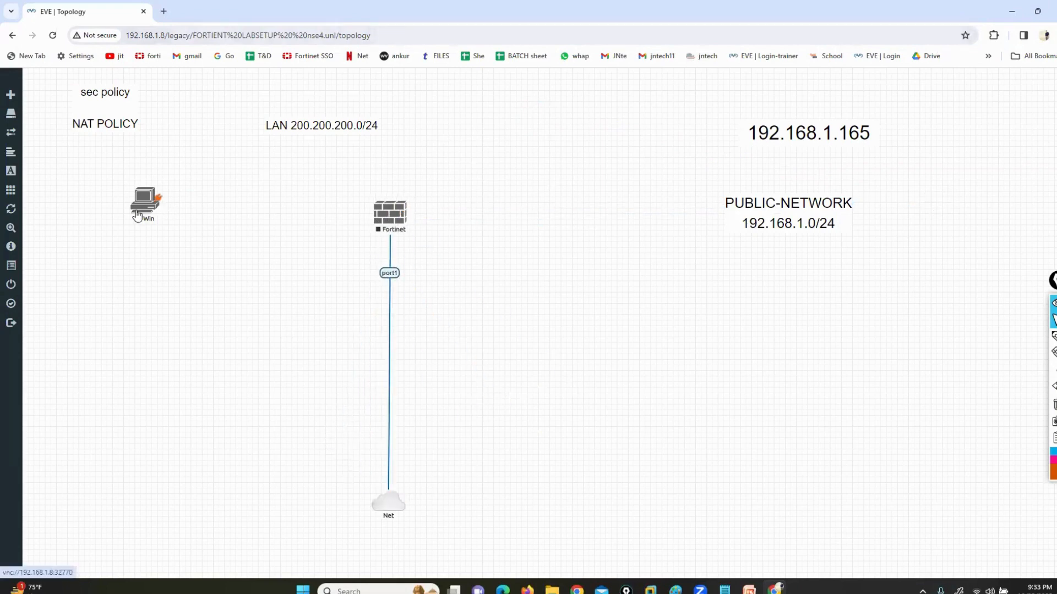
drag(142, 210, 675, 173)
drag(353, 132, 701, 114)
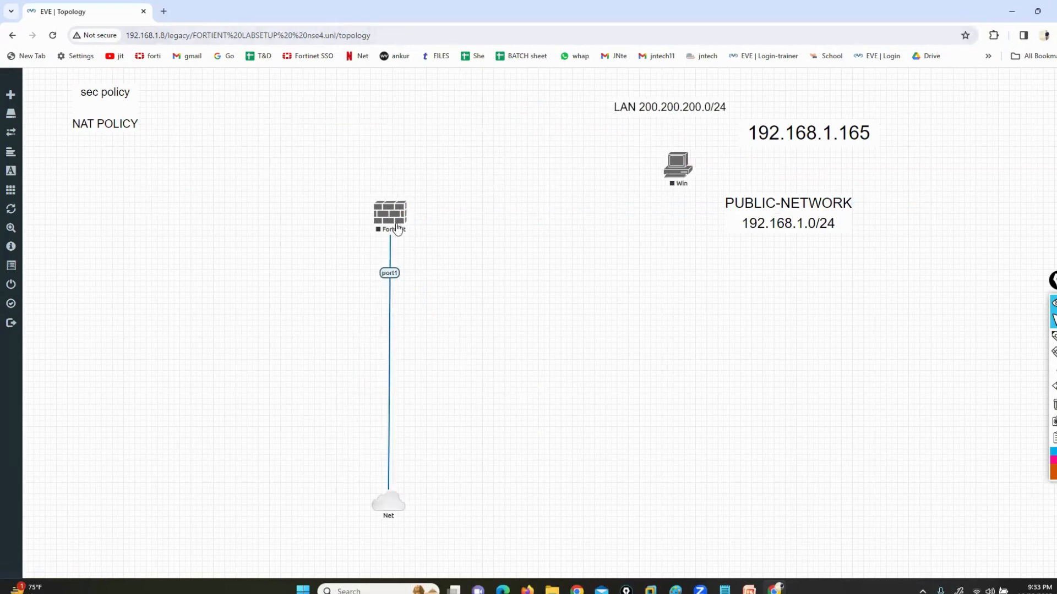
Start the Fortinet node, and shift it and the Net cloud further left in the topology
right_click(391, 220)
click(398, 243)
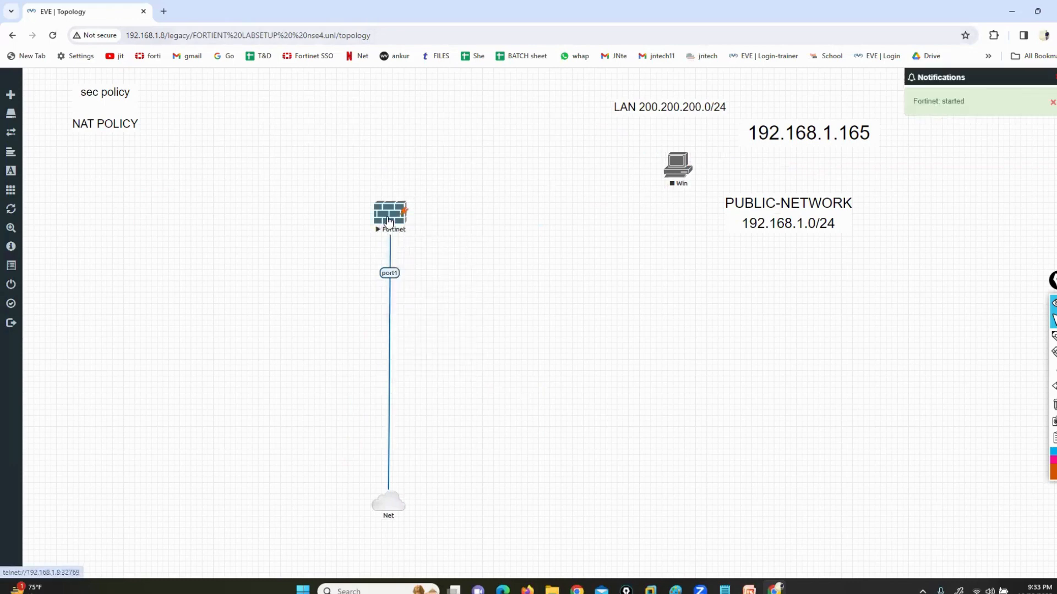
drag(389, 213, 212, 217)
drag(398, 499, 212, 503)
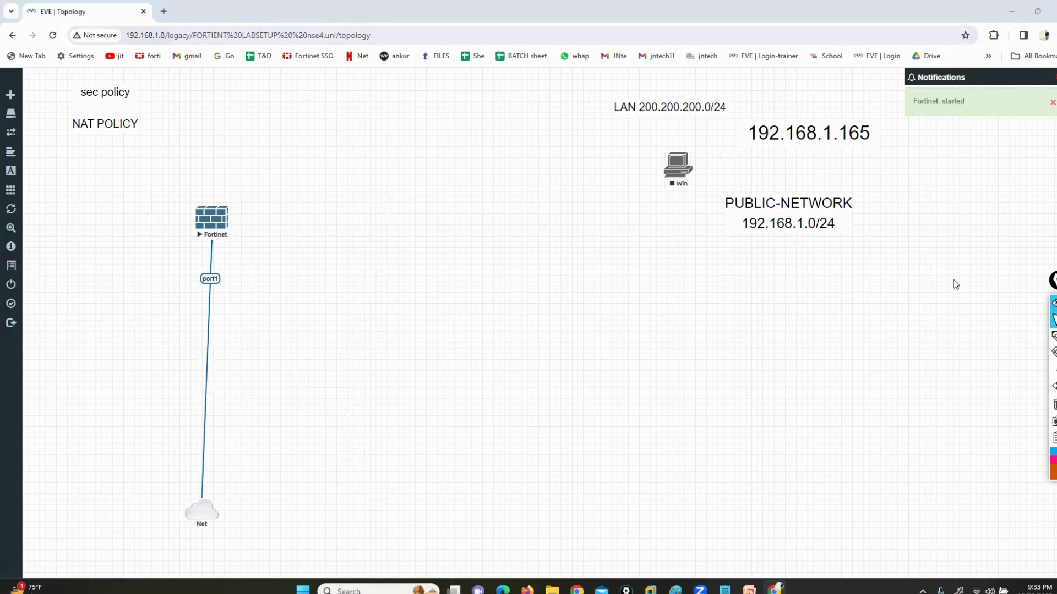
Outline the Fortinet firewall and the Net cloud with the annotation pen, and clear the drawings
click(1053, 336)
mouse_move(220, 182)
mouse_down()
mouse_move(159, 251)
mouse_move(287, 299)
mouse_move(261, 179)
mouse_move(220, 180)
mouse_up()
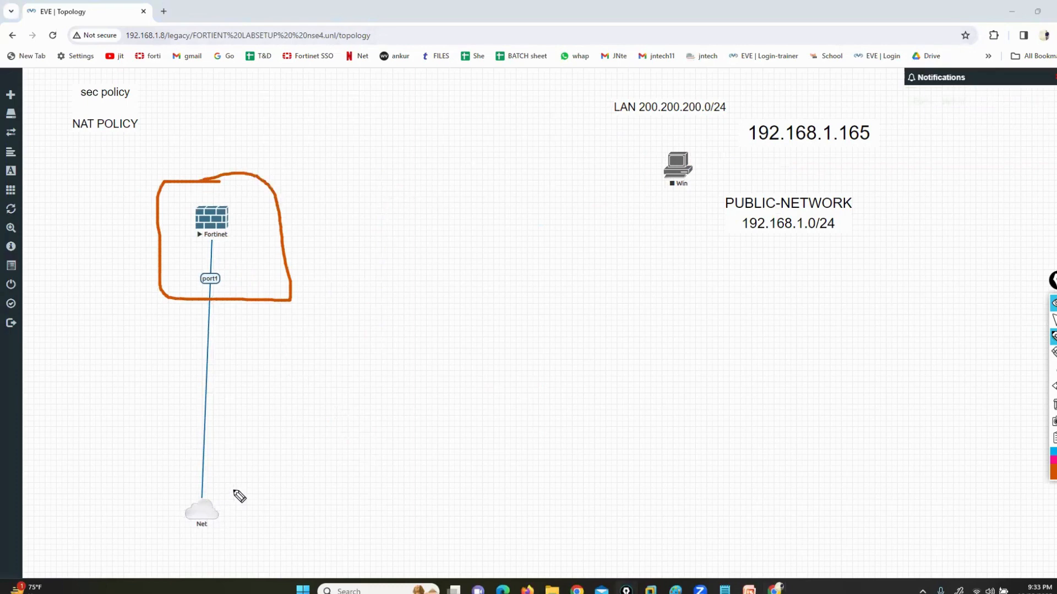
mouse_move(238, 489)
mouse_down()
mouse_move(170, 497)
mouse_move(175, 554)
mouse_move(257, 503)
mouse_up()
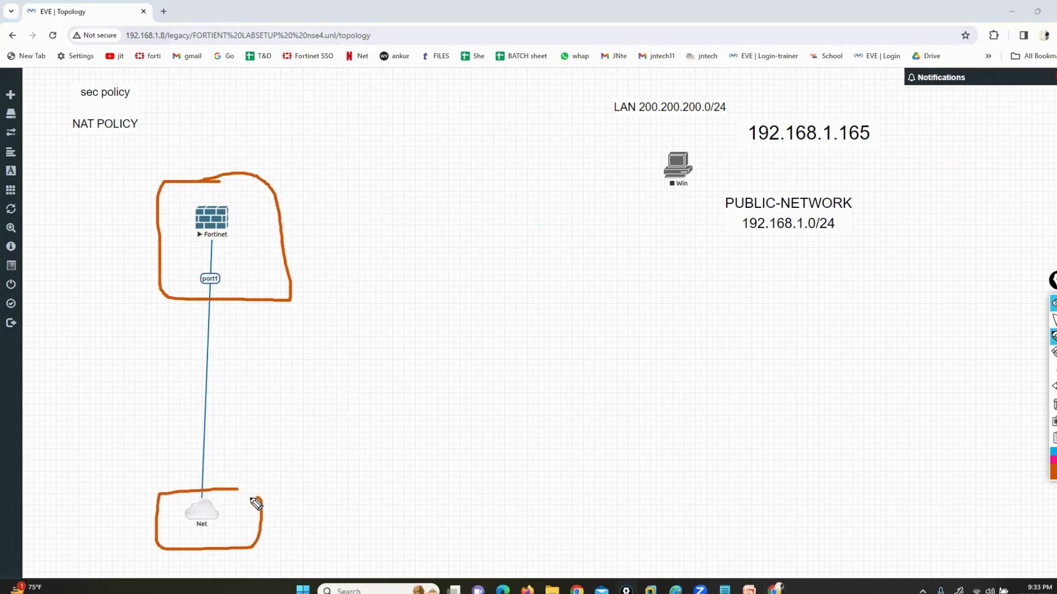
click(1054, 404)
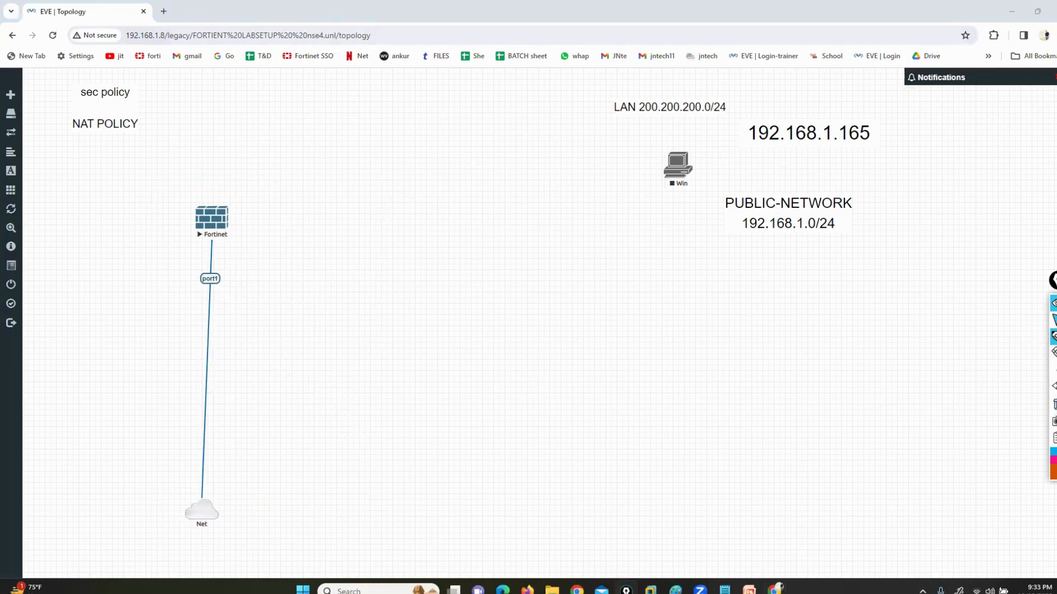
click(1053, 319)
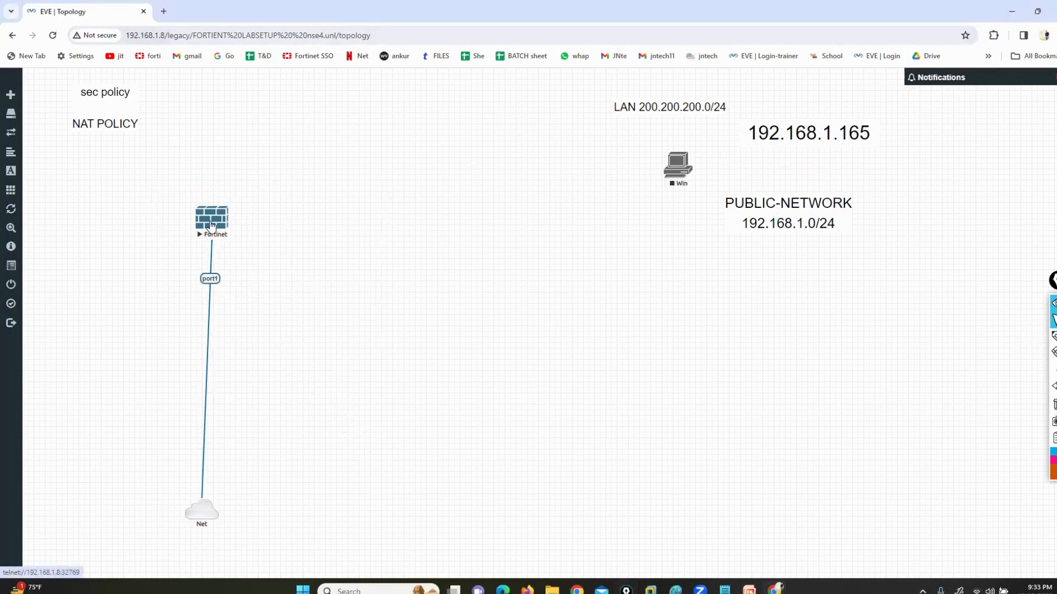
Open the Fortinet node's console in the terminal and enlarge its window
click(212, 225)
click(543, 116)
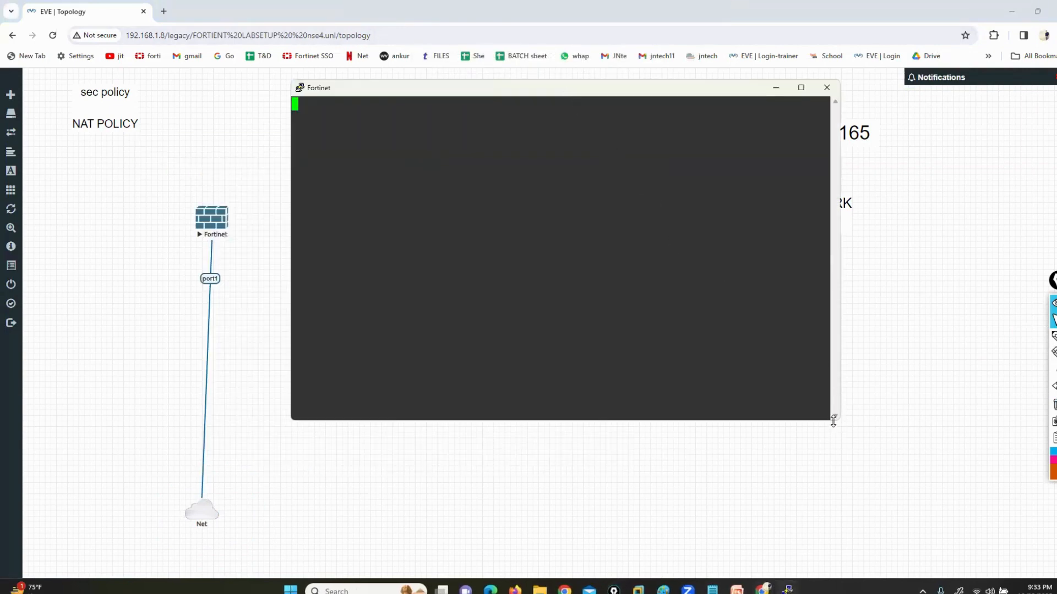
drag(833, 421, 986, 473)
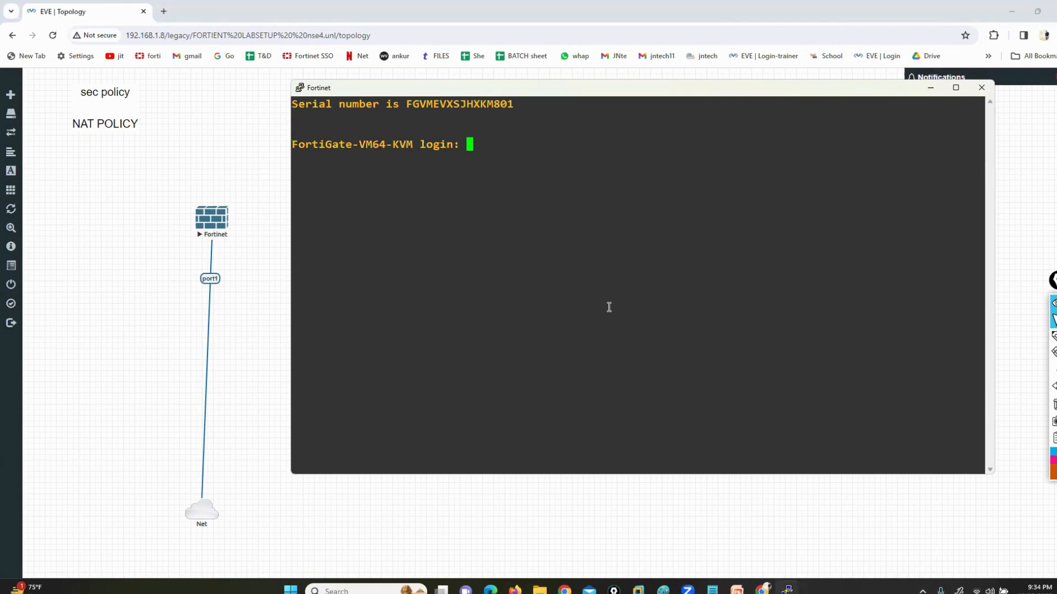
Log in to the FortiGate console as admin, submitting the password field
text(admin)
key(Return)
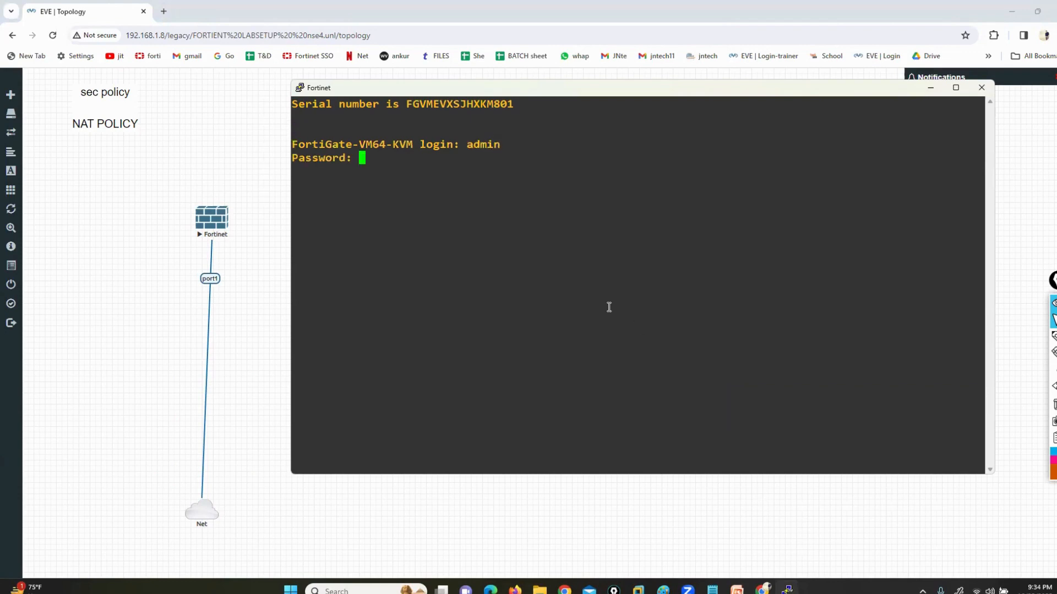
key(Return)
Run execute factoryreset on the FortiGate, confirm it with y, and move and heighten the console window
text(execute fa)
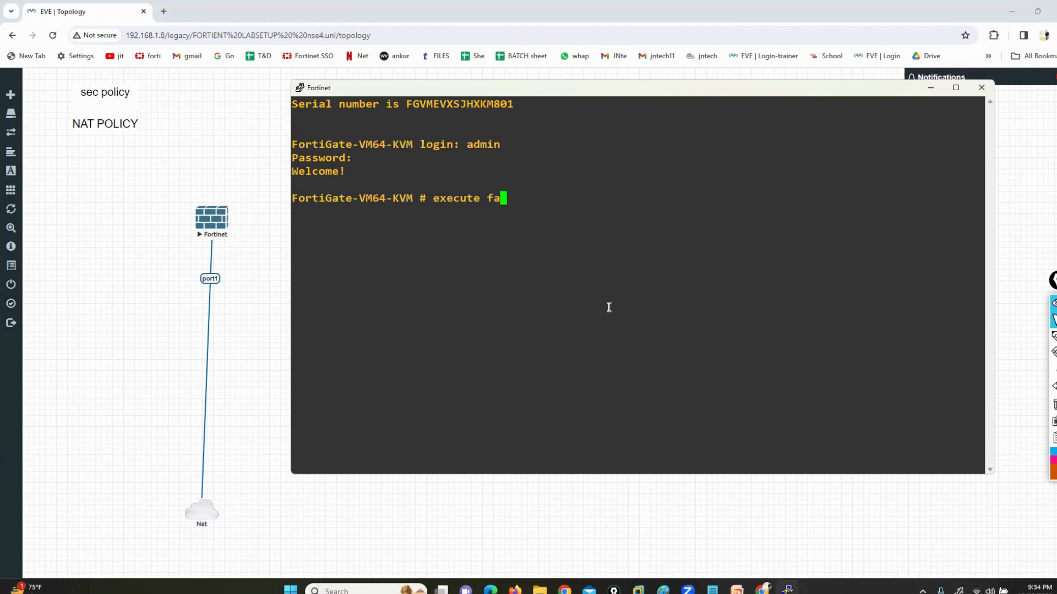
key(Tab)
key(Return)
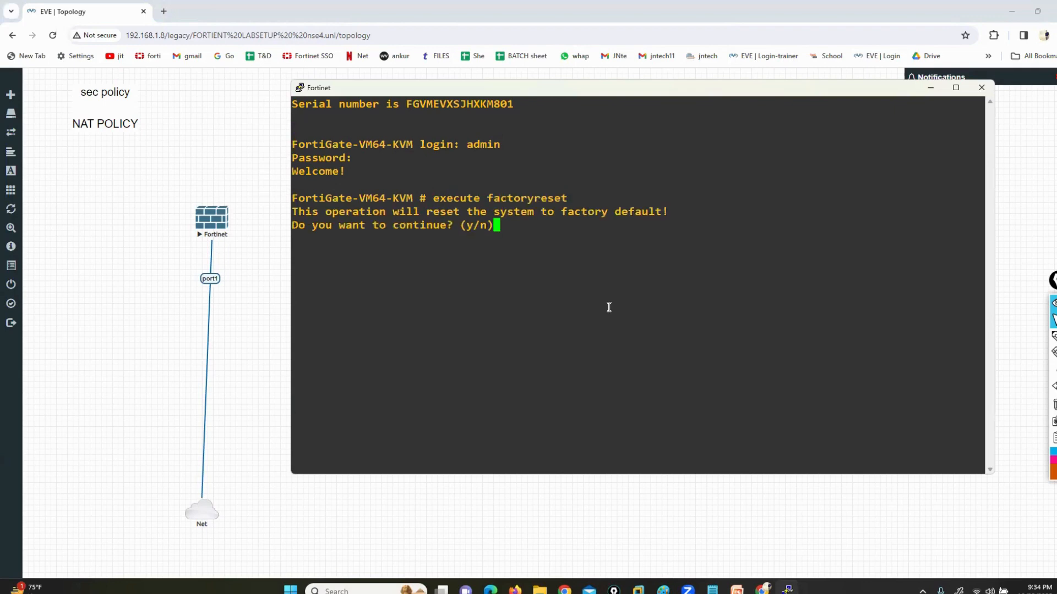
text(y)
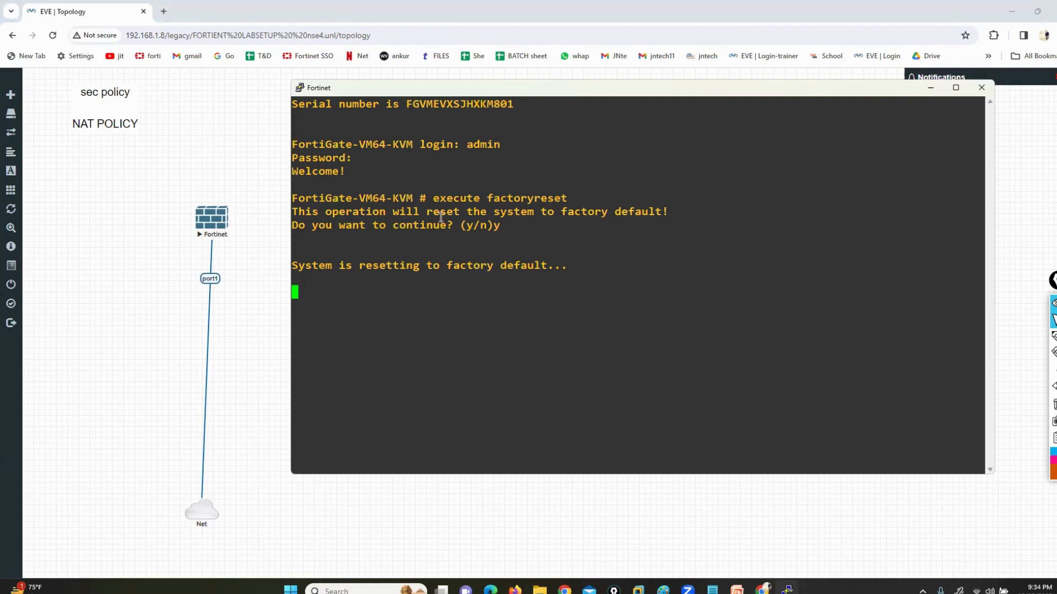
drag(359, 198, 585, 198)
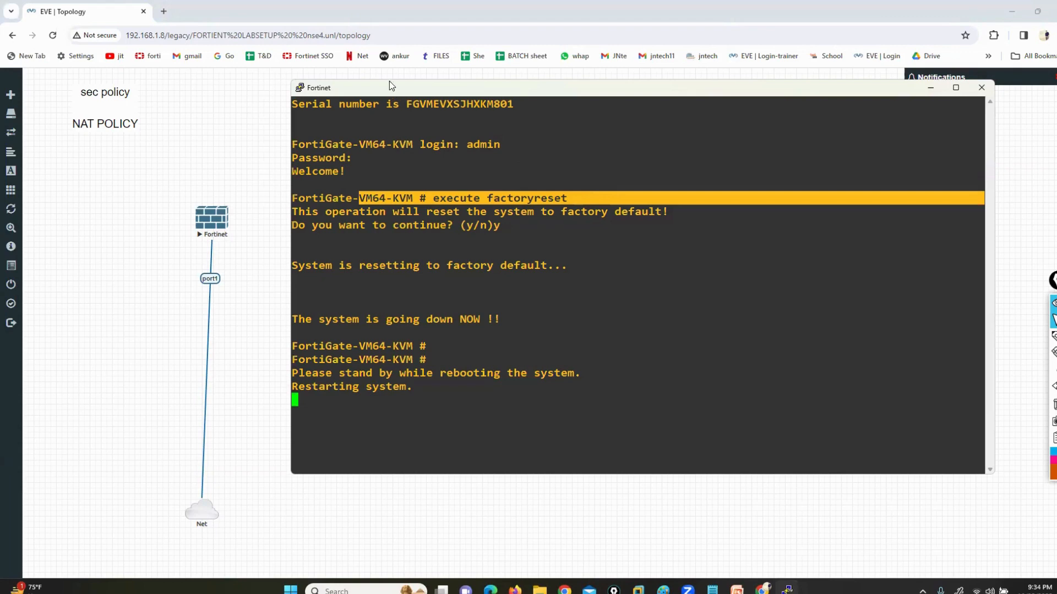
drag(388, 83, 384, 38)
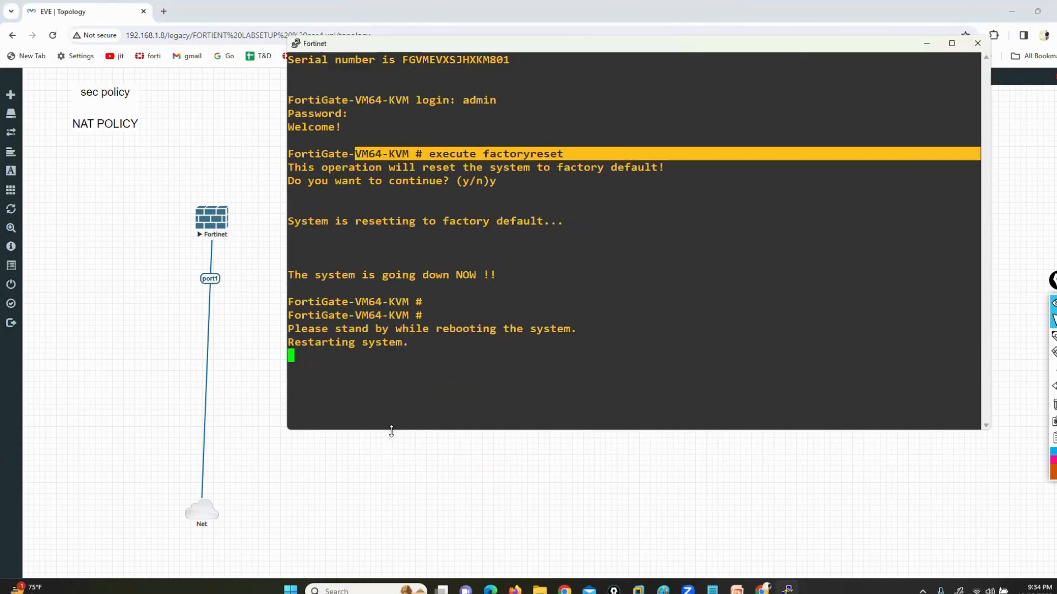
drag(391, 431, 391, 484)
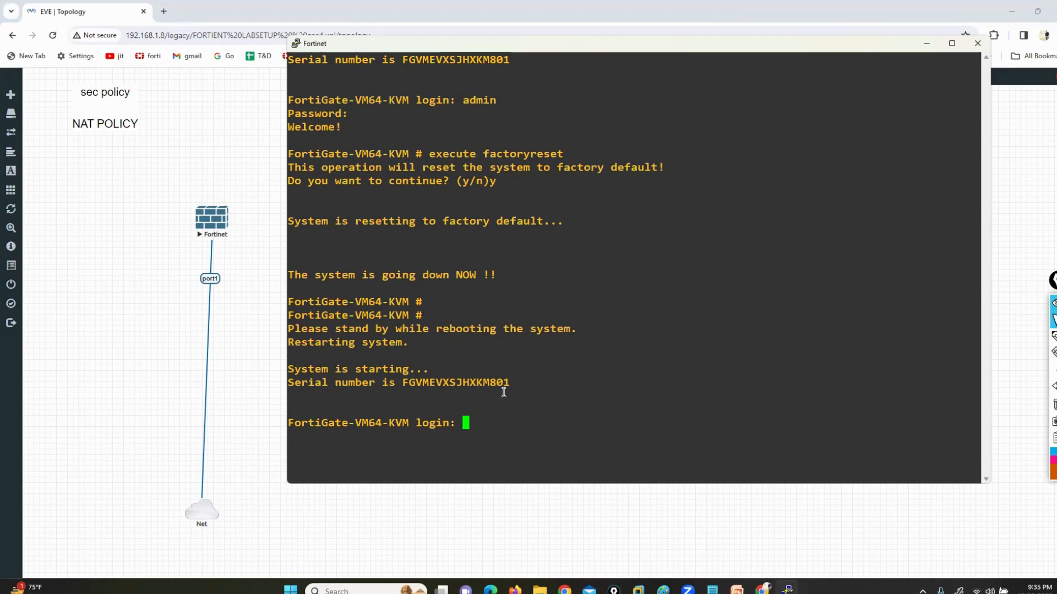
Log in to the reset FortiGate as admin, and enter and confirm a new account password
text(admin)
key(Return)
key(Return)
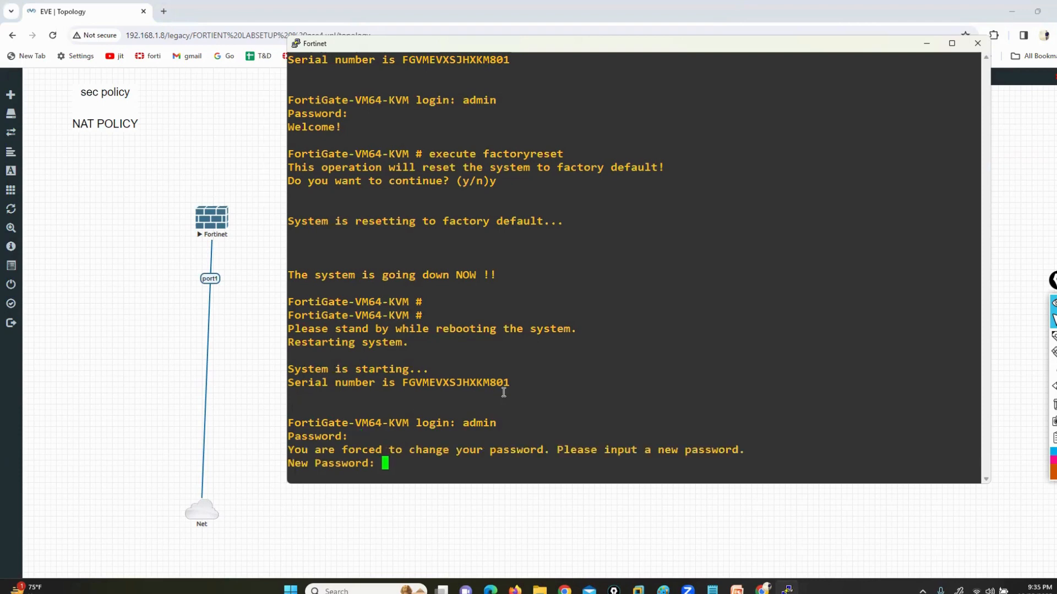
key(Return)
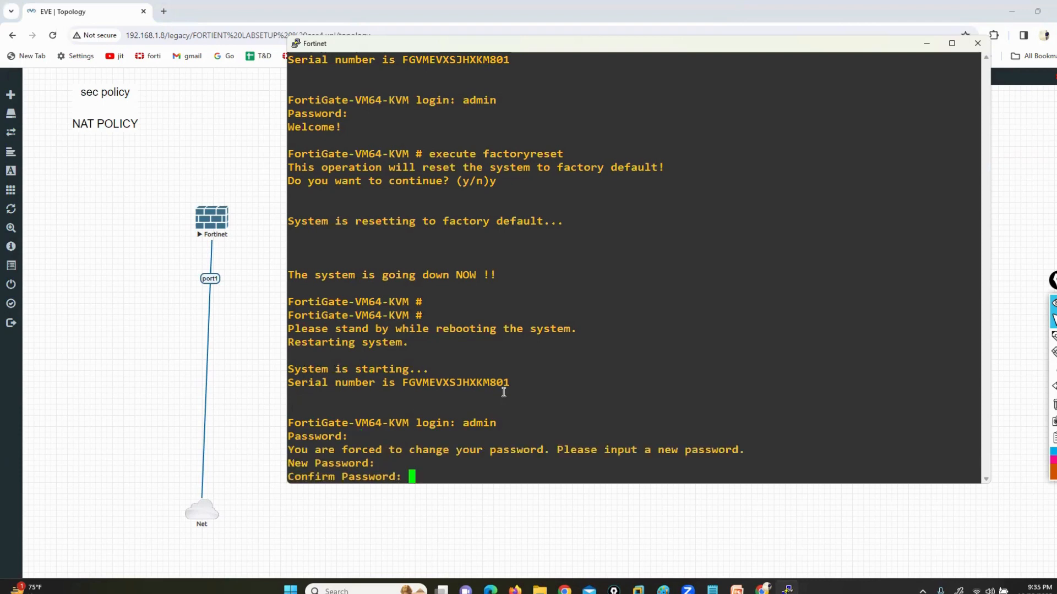
key(Return)
key(Return)
key(Return)
key(Return)
key(Return)
key(Return)
key(Return)
key(Return)
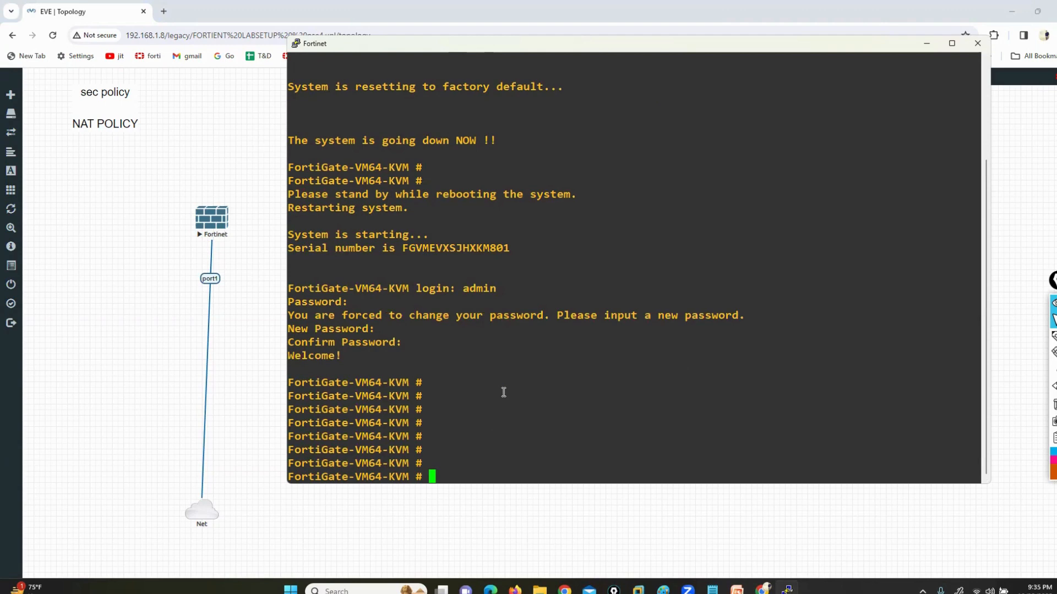
List the FortiGate's top-level CLI commands and review them from config to exit
key(question)
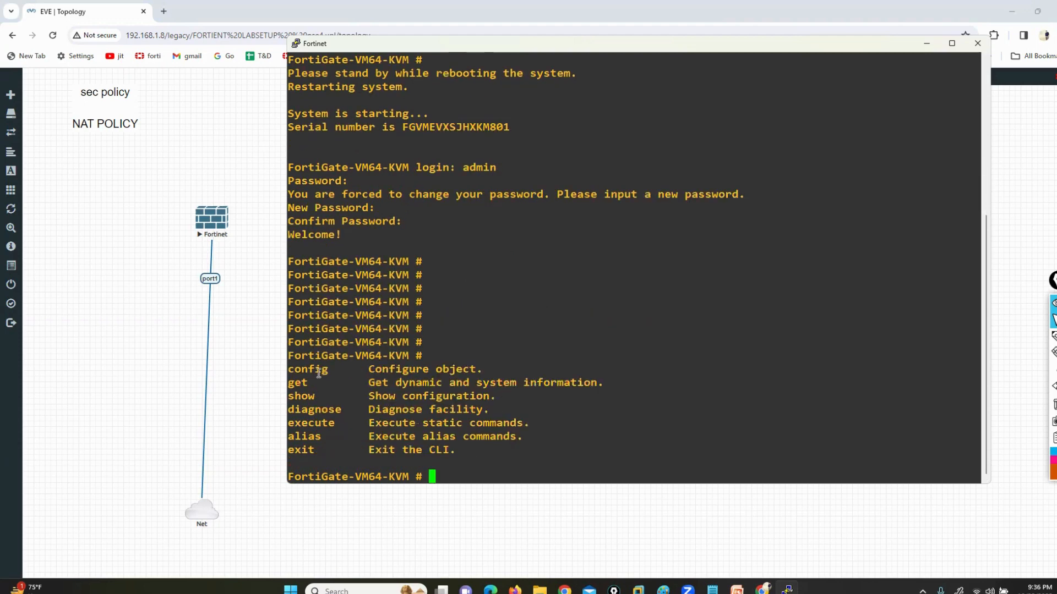
drag(295, 369, 325, 450)
click(313, 423)
click(658, 426)
Display the FortiGate's interface configuration with show system interface
text(show system interface)
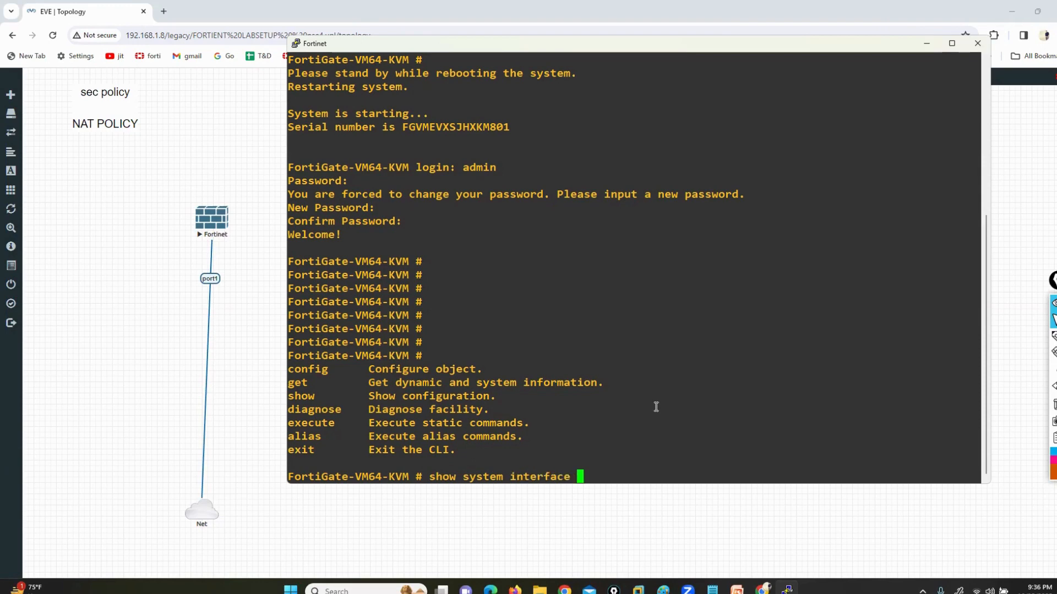
key(Return)
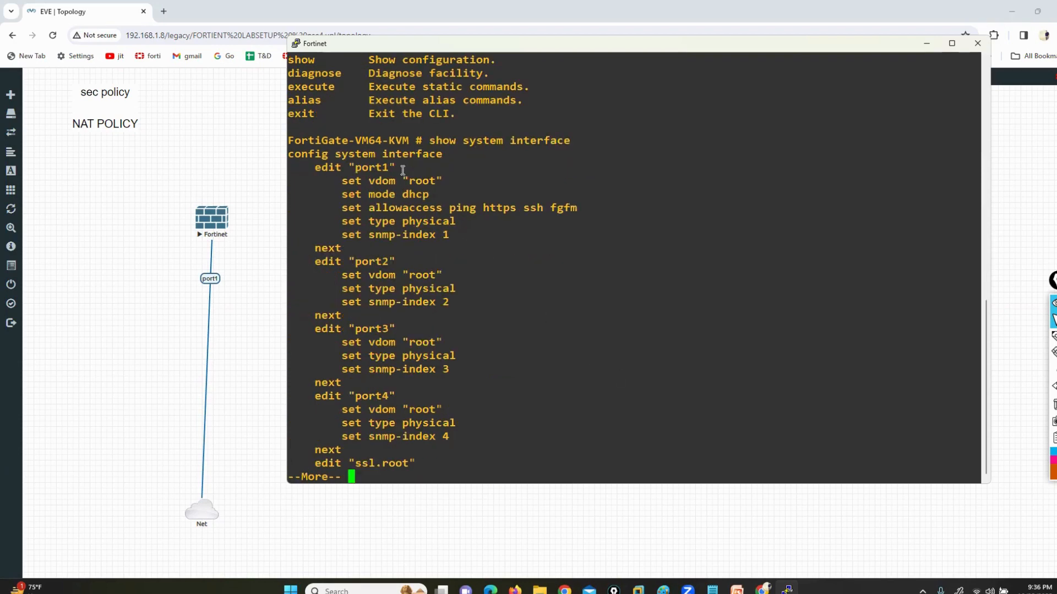
Examine the port1 to port4 entries, comparing port1's allowaccess services with the other ports, and page to the end of the output
drag(356, 167, 394, 168)
double_click(365, 248)
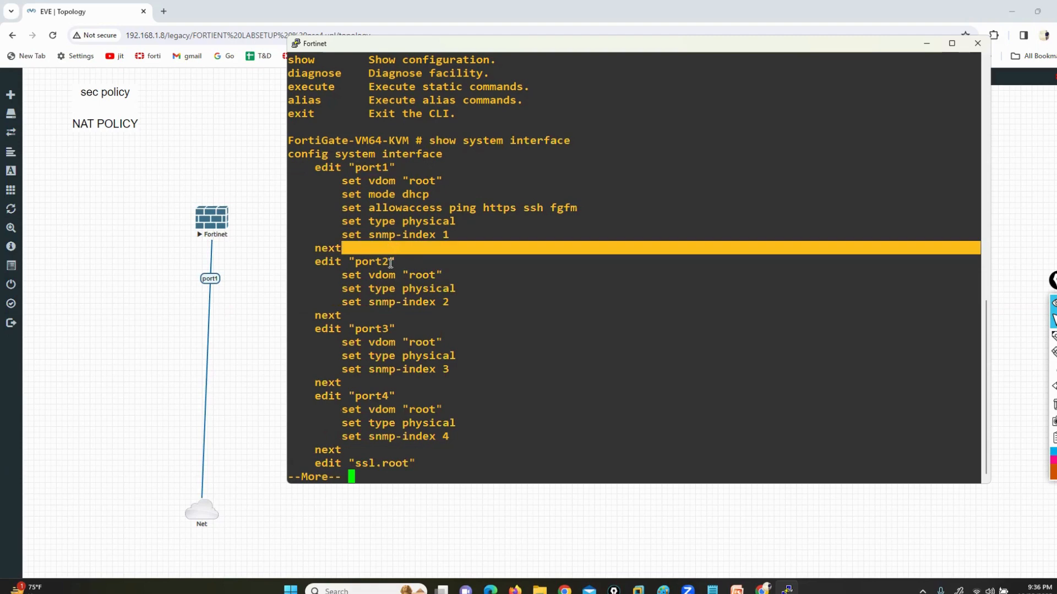
drag(361, 328, 388, 329)
drag(369, 396, 405, 396)
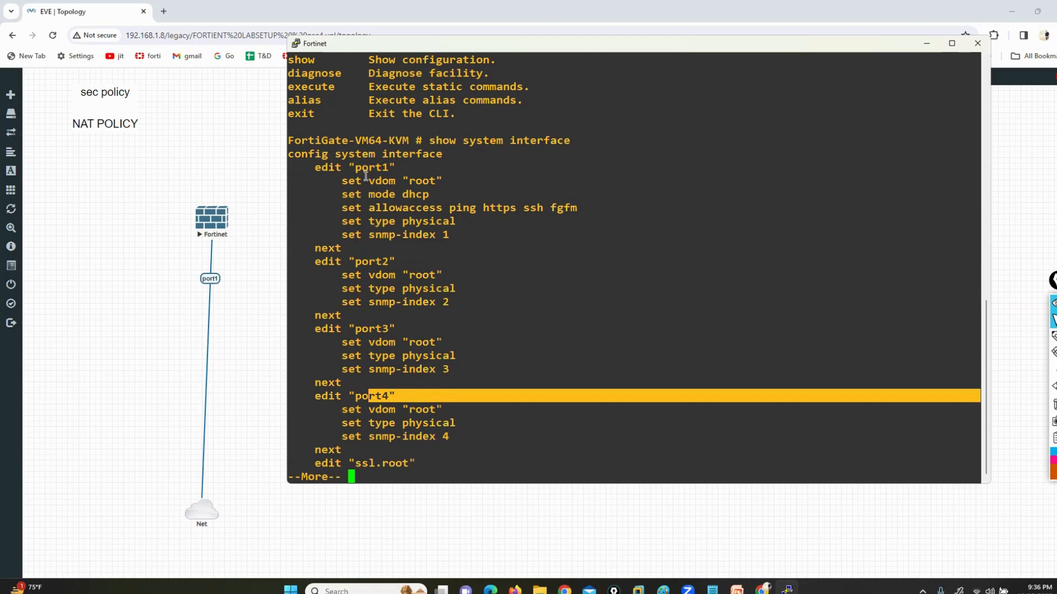
drag(355, 168, 398, 167)
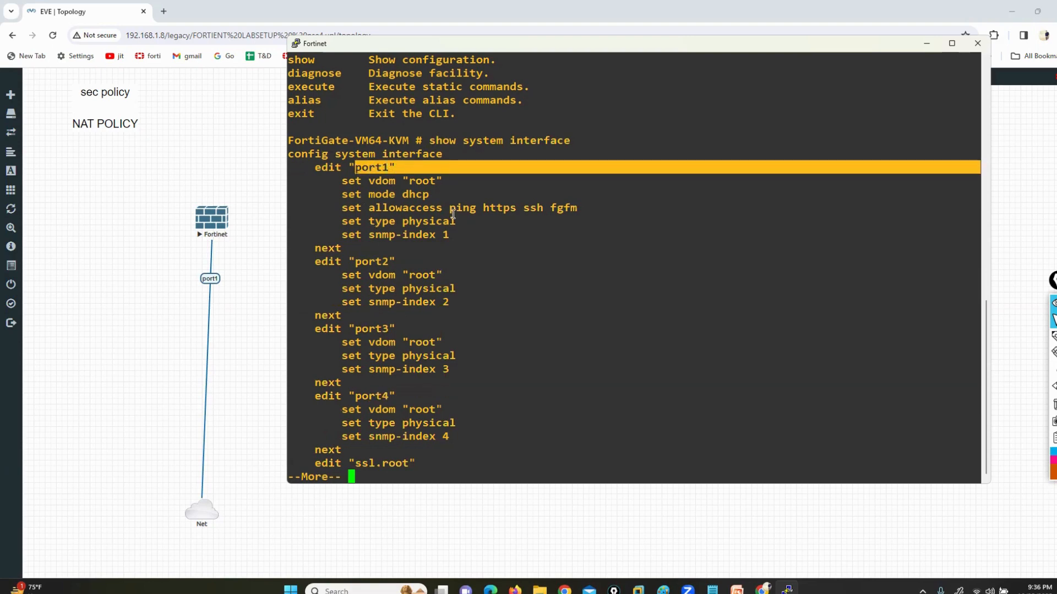
drag(449, 208, 550, 209)
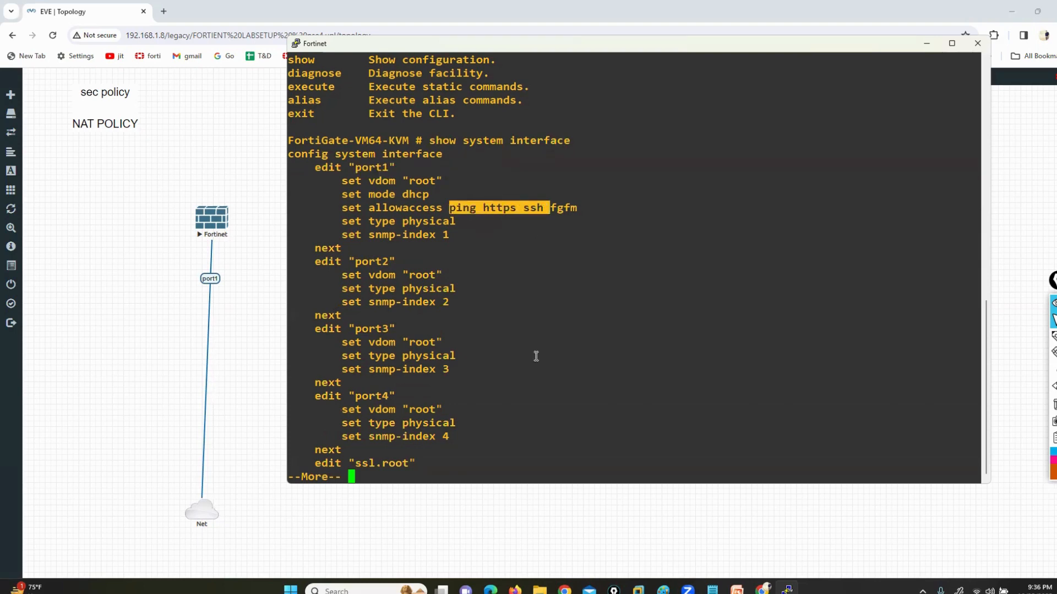
drag(350, 262, 463, 300)
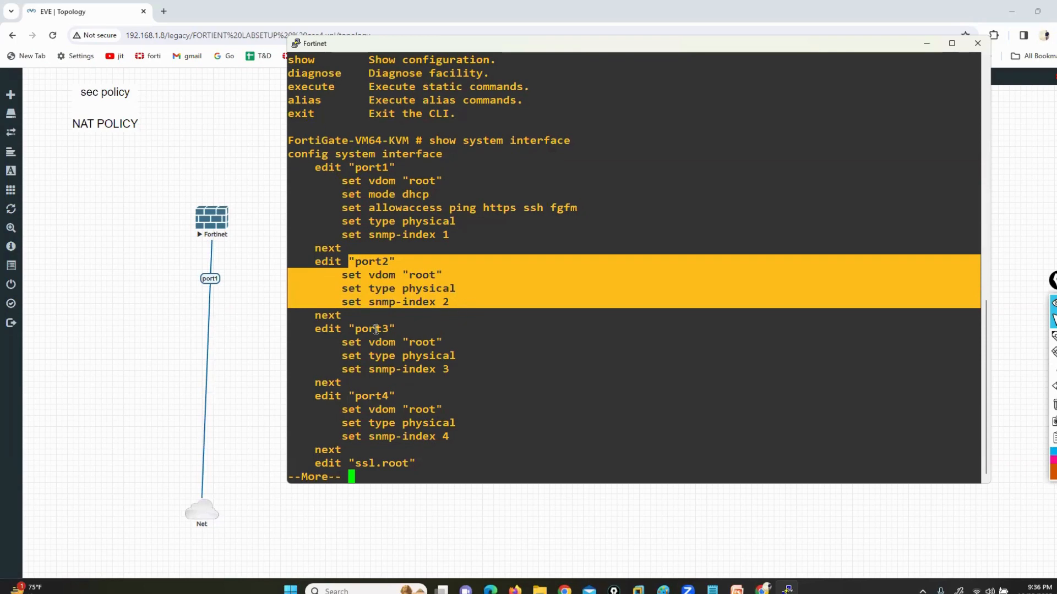
drag(362, 328, 448, 369)
drag(362, 397, 453, 435)
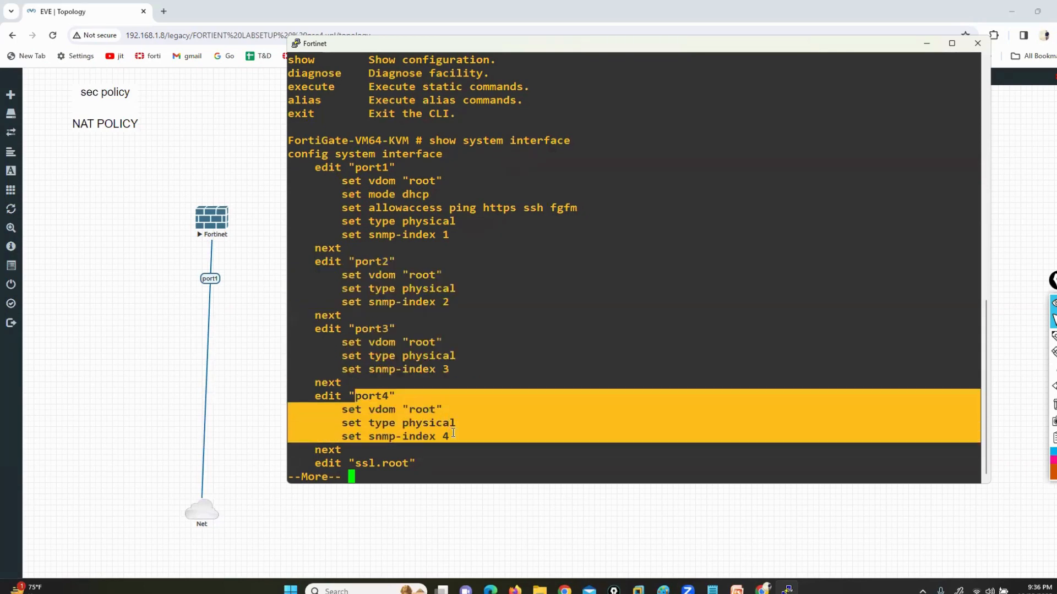
drag(444, 207, 543, 209)
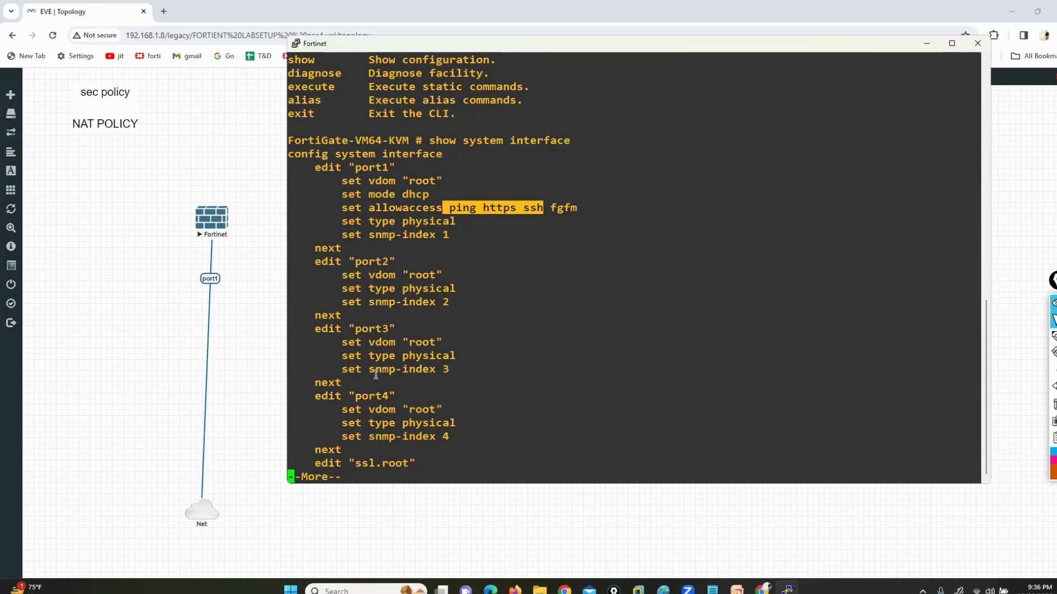
key(space)
drag(357, 168, 980, 168)
Draw an annotation line from the Fortinet node's port1 to a box over the console, and clear the annotation
click(1039, 338)
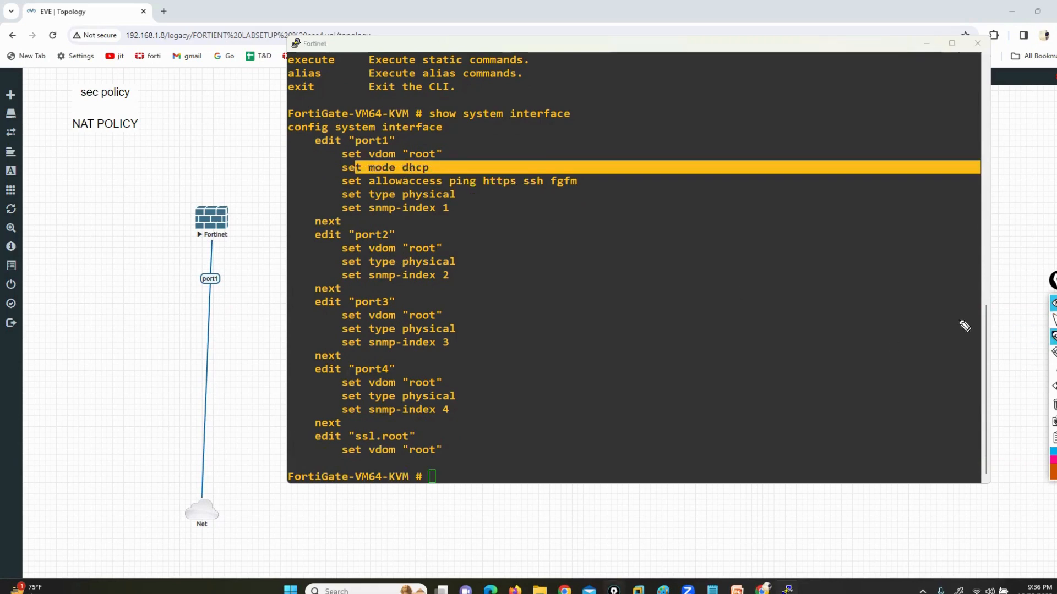
mouse_move(205, 255)
mouse_down()
mouse_move(233, 365)
mouse_move(714, 335)
mouse_up()
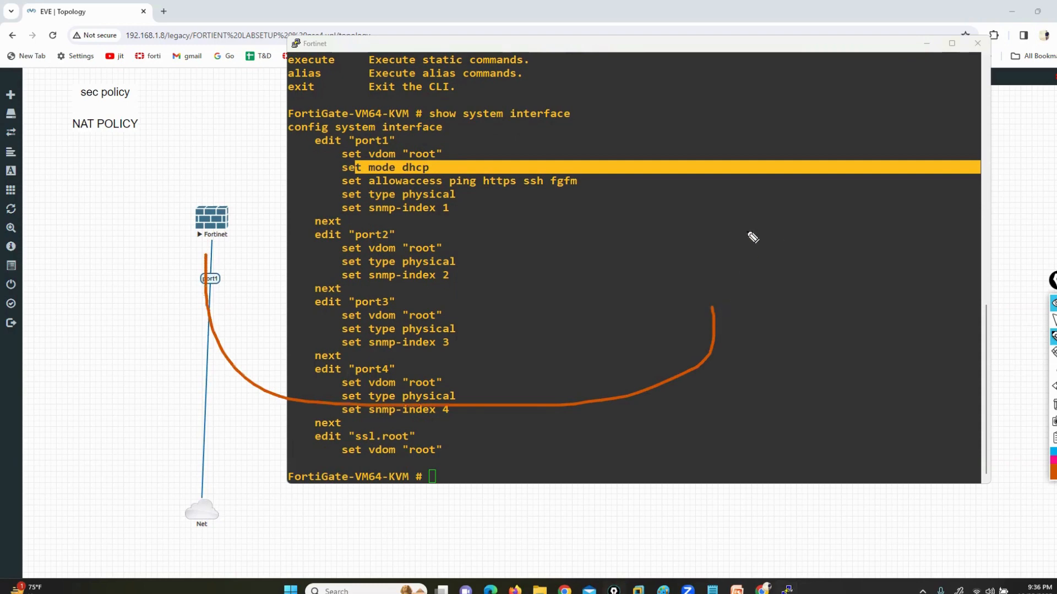
mouse_move(762, 230)
mouse_down()
mouse_move(687, 314)
mouse_move(780, 246)
mouse_move(765, 230)
mouse_up()
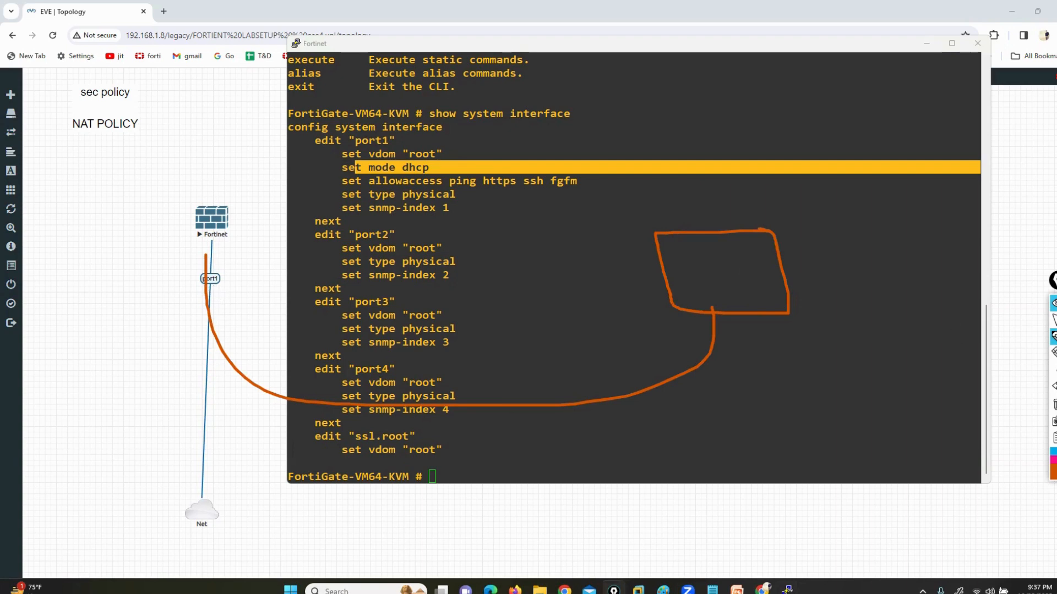
click(1053, 405)
click(1054, 322)
double_click(585, 290)
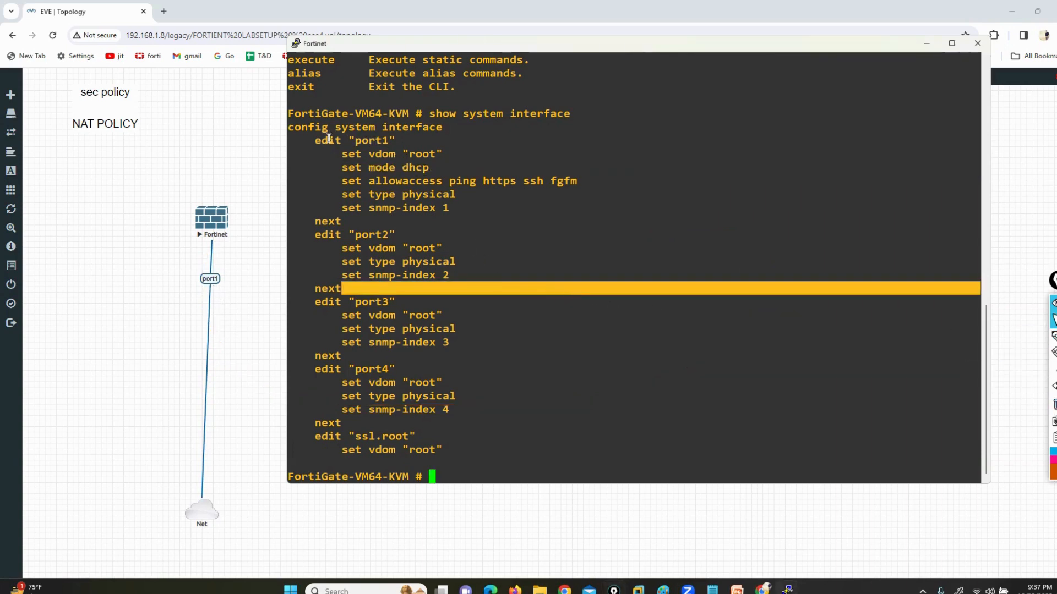
Enter the FortiGate's interface configuration mode with config system interface
drag(322, 140, 389, 141)
click(665, 357)
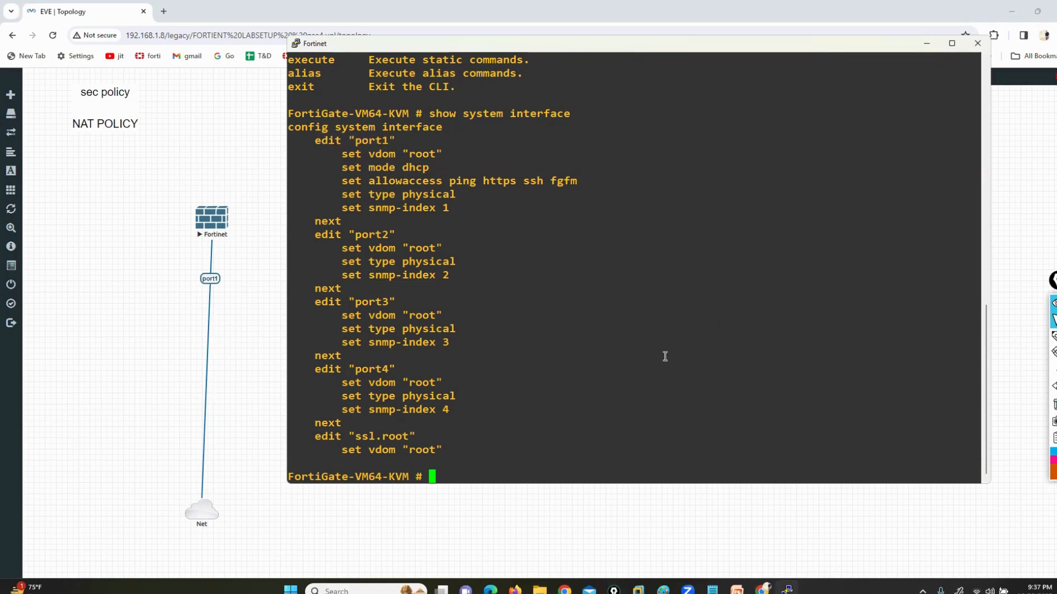
text(config system n)
key(Tab)
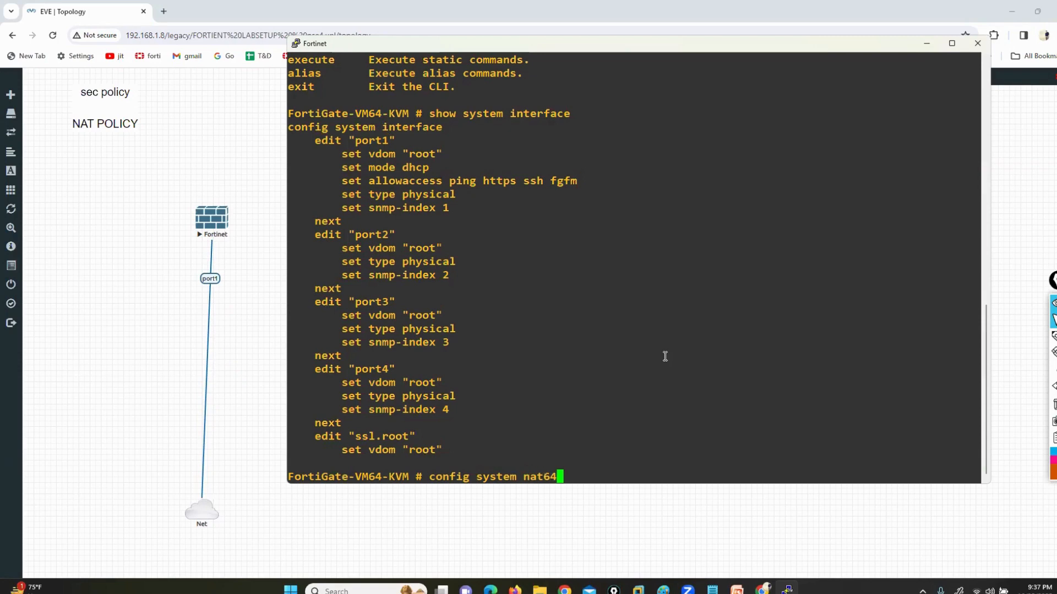
key(BackSpace)
key(BackSpace)
key(BackSpace)
key(BackSpace)
key(BackSpace)
key(BackSpace)
text(i)
key(Tab)
key(Return)
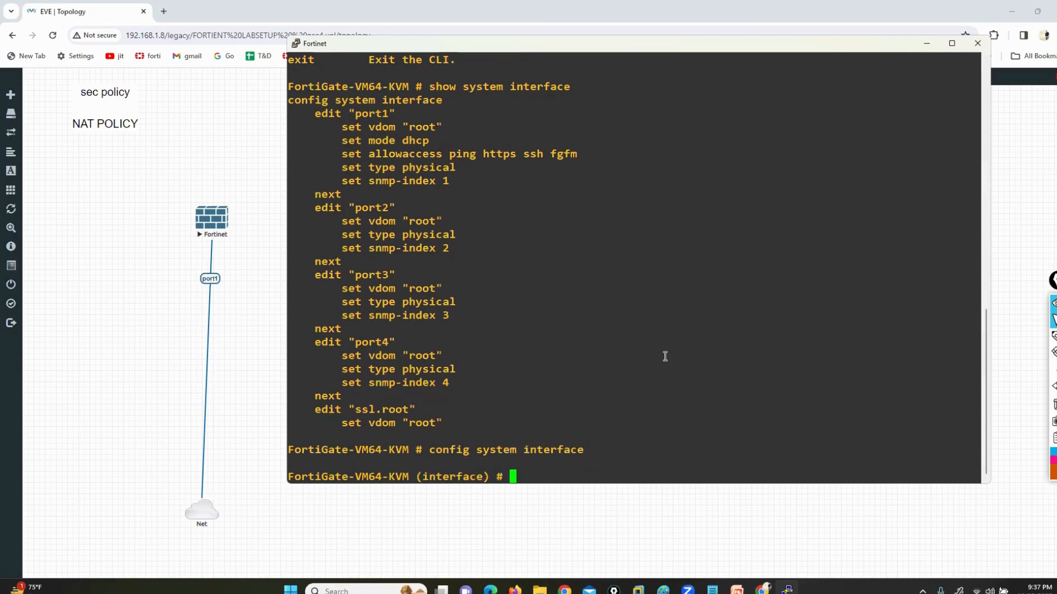
Open port1 for editing with edit port1, and change its addressing mode to static
drag(397, 479, 560, 474)
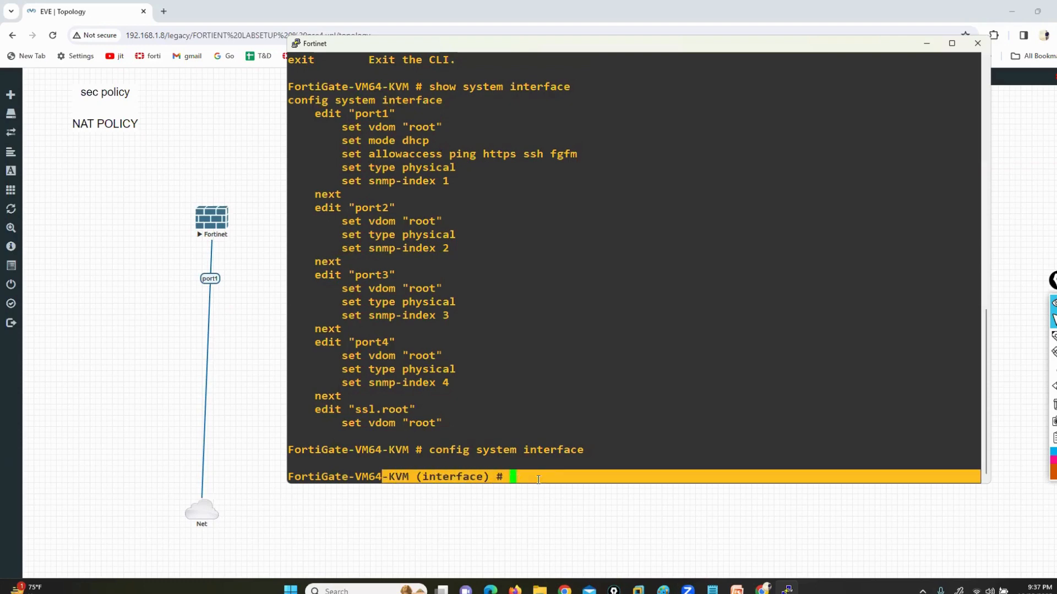
click(562, 475)
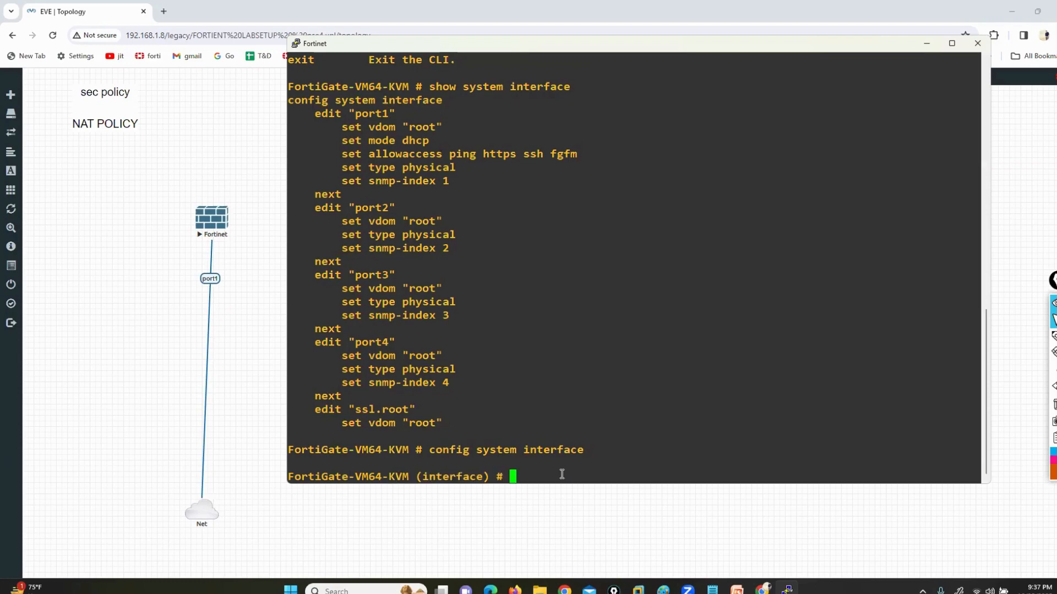
text(edit port1)
key(Return)
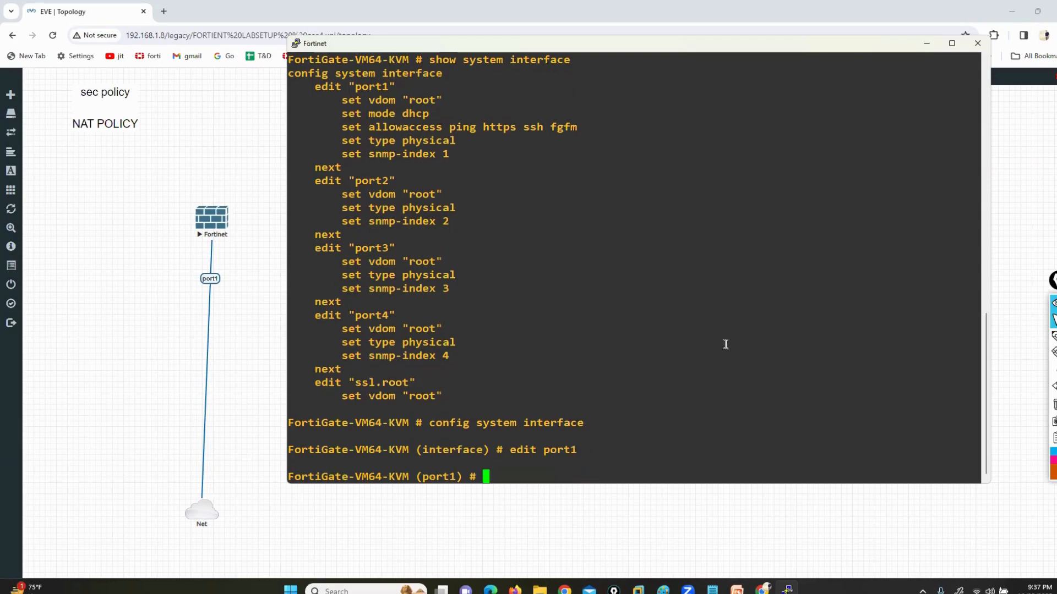
text(set mode static)
key(Return)
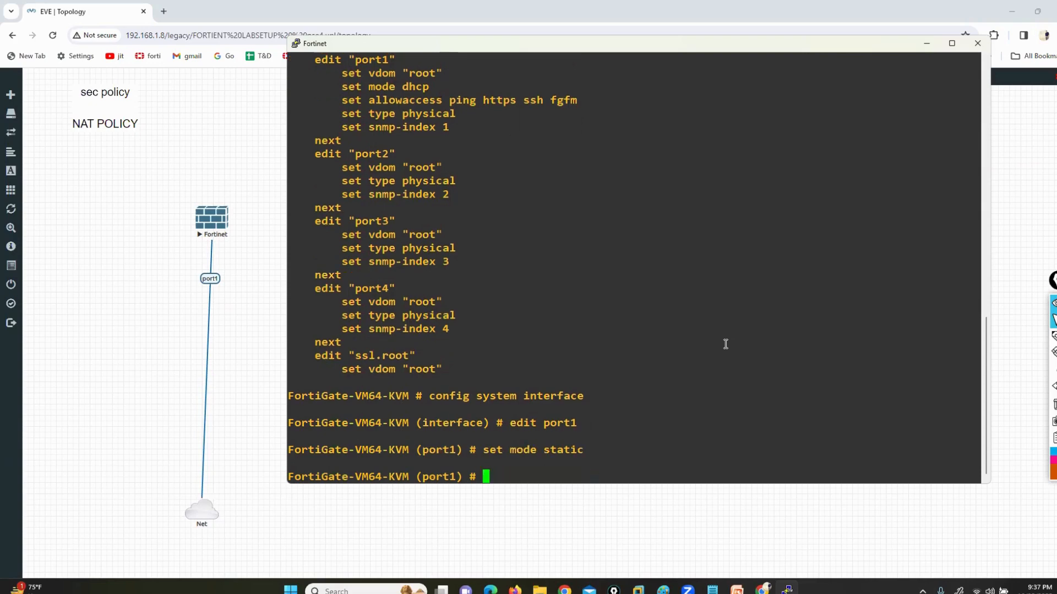
Assign the IP address 192.168.1.190/24 to port1
text(set ip 192.168.1.190)
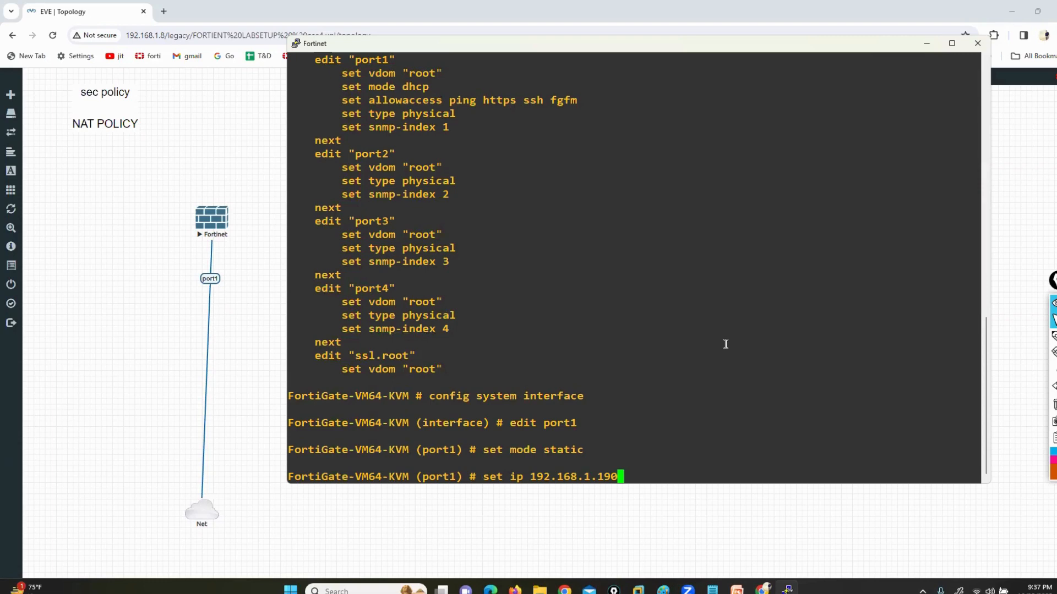
text(/24)
key(Return)
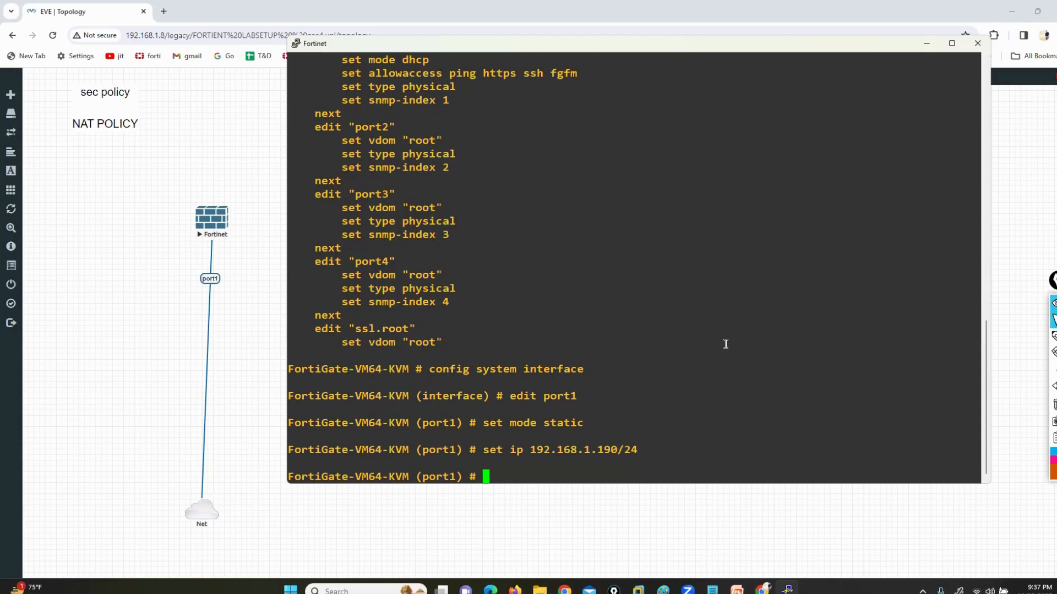
Run ipconfig in a Windows command prompt, check the Wi-Fi adapter's IPv4 address, and minimize the prompt
key(super+r)
text(cmd)
key(Return)
text(ipconfig)
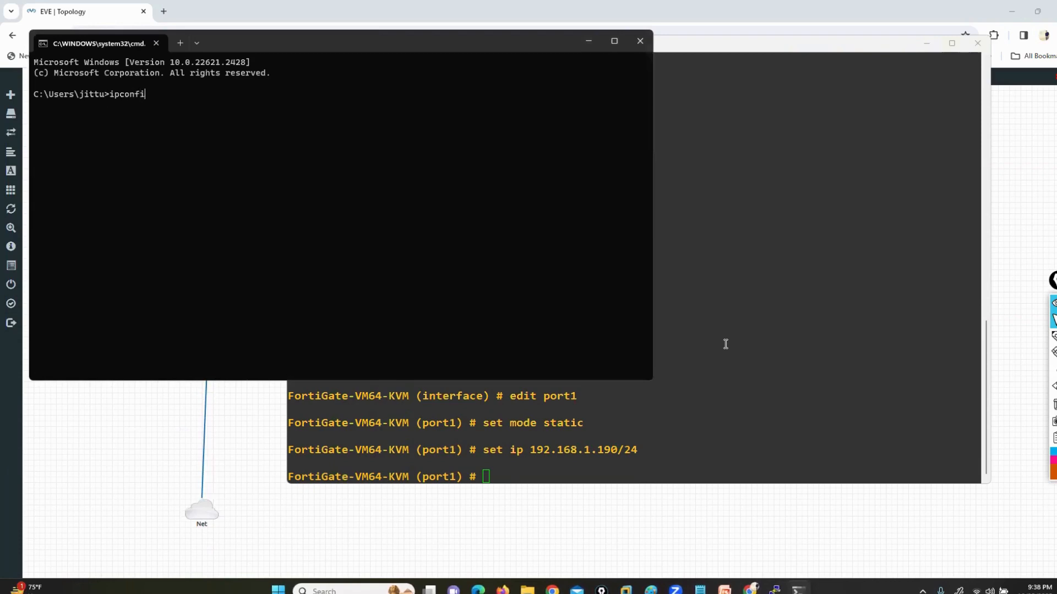
key(Return)
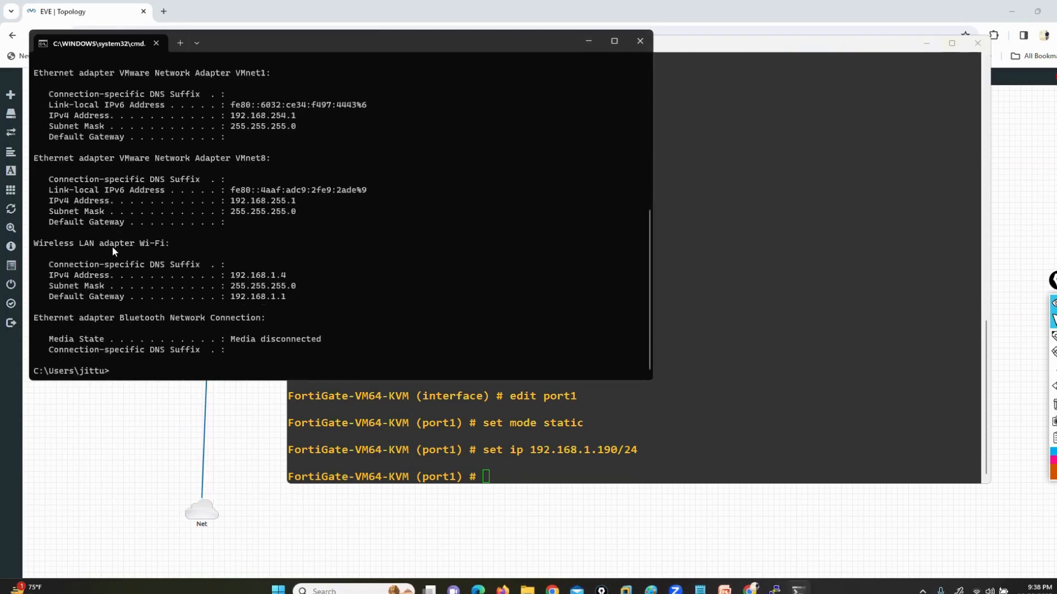
drag(112, 246, 120, 254)
drag(227, 274, 291, 275)
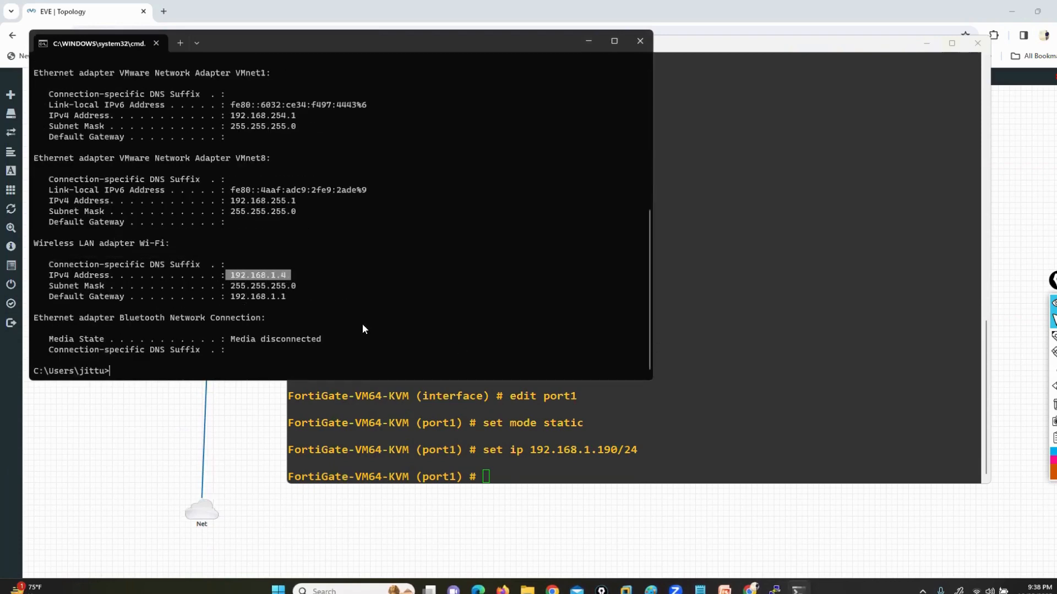
drag(437, 45, 437, 66)
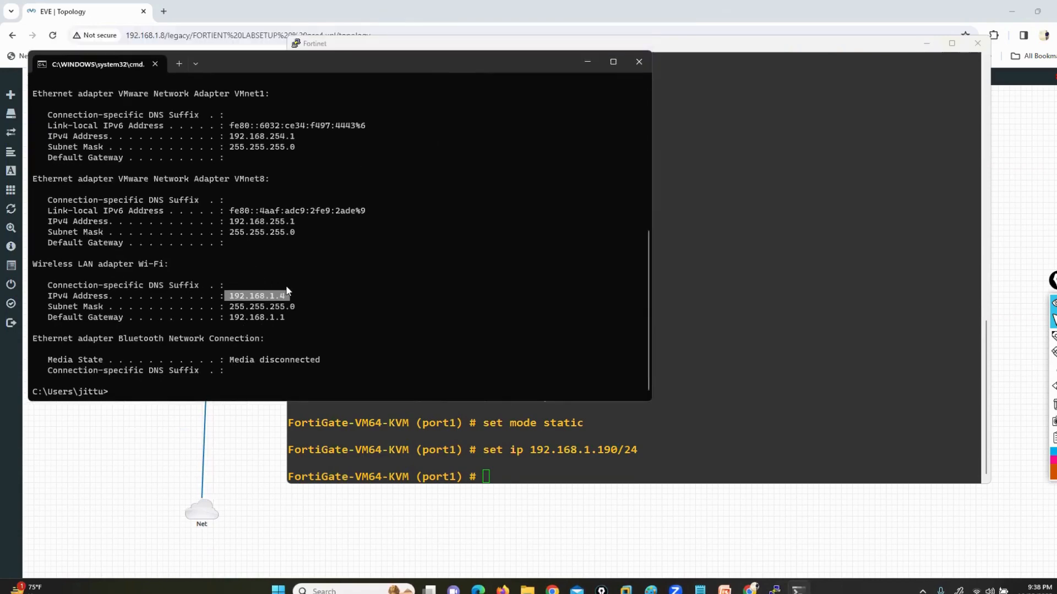
click(587, 61)
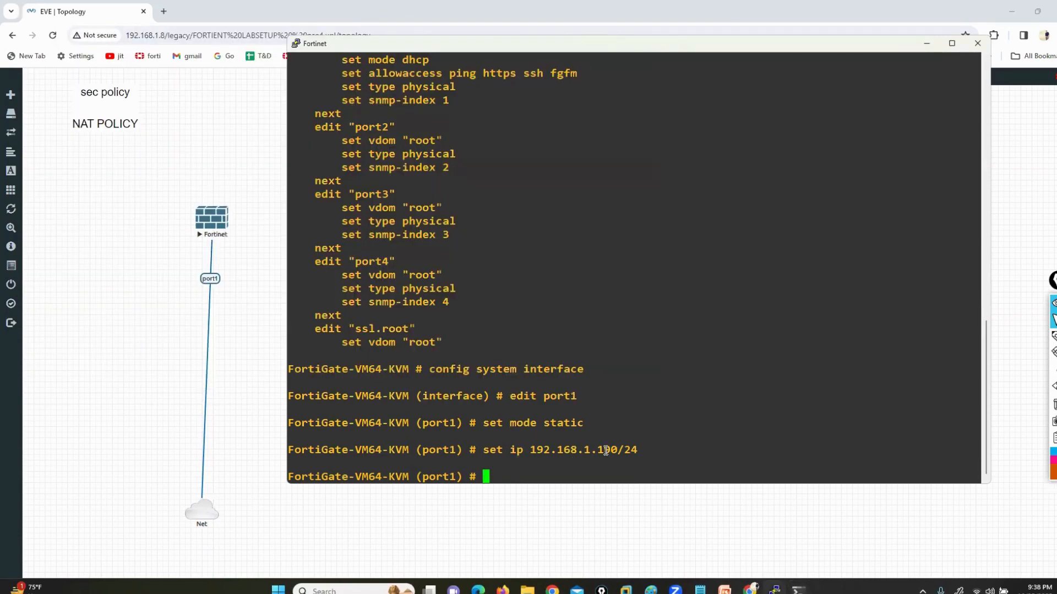
List the allowaccess options, allow http, https, ping, ssh and telnet on port1, and save the configuration with end
text(set allowaccess)
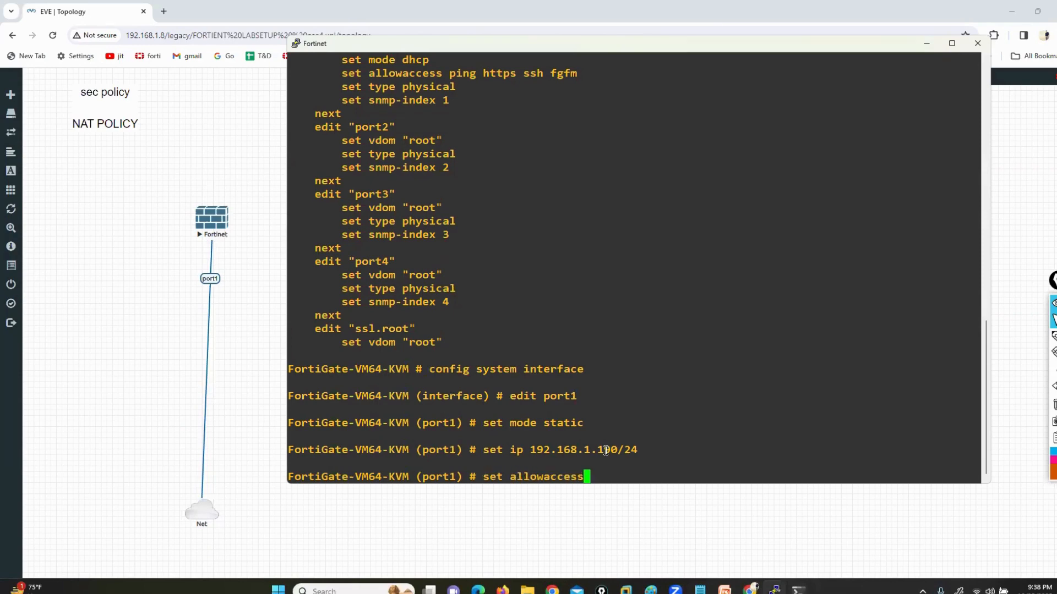
key(question)
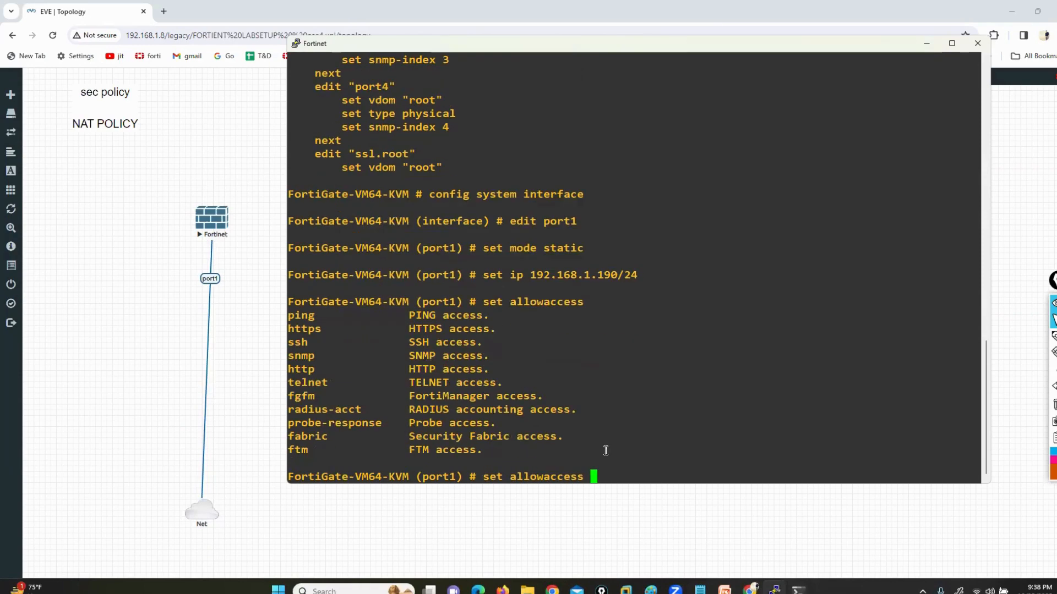
drag(292, 318, 321, 445)
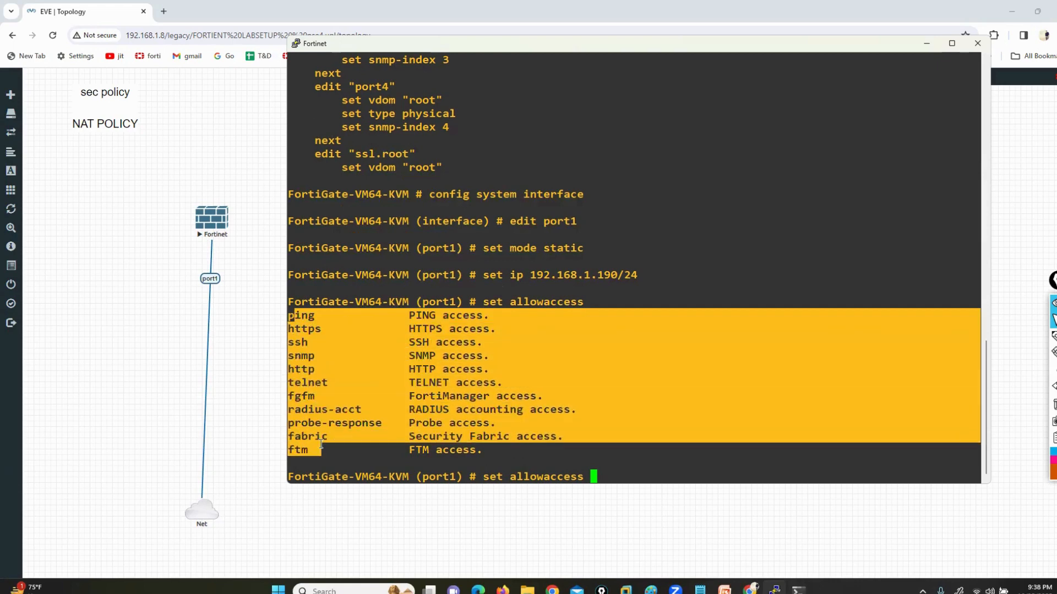
click(642, 437)
text(h)
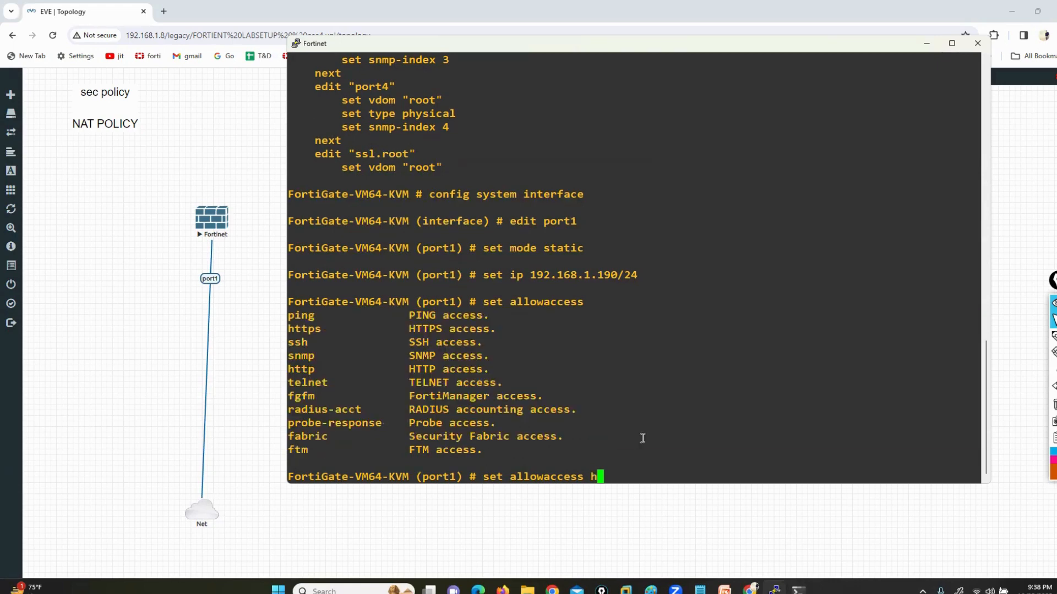
text(ttp https pi)
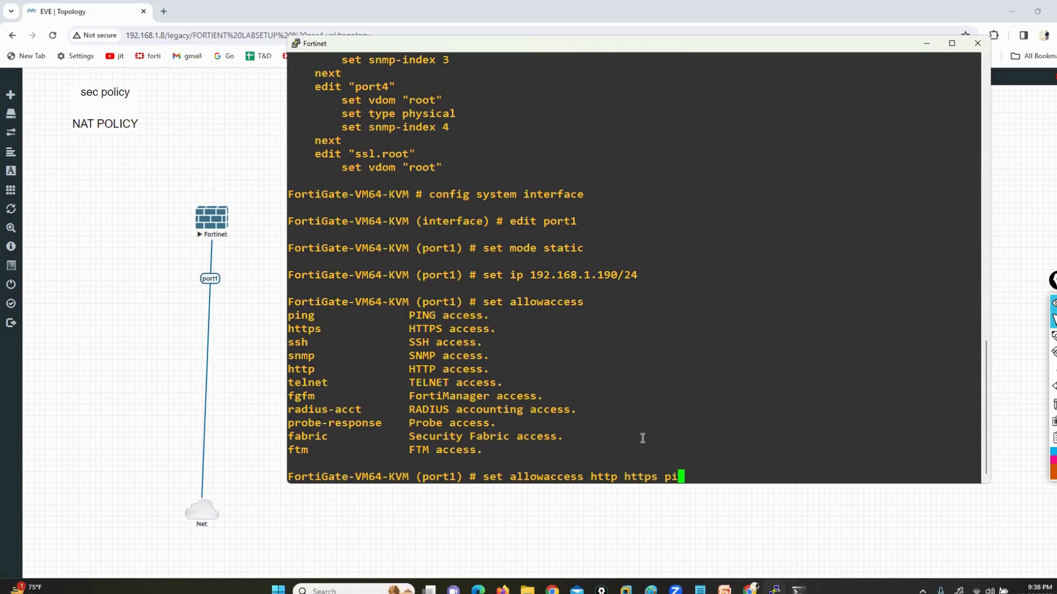
text(ng ssh telnet)
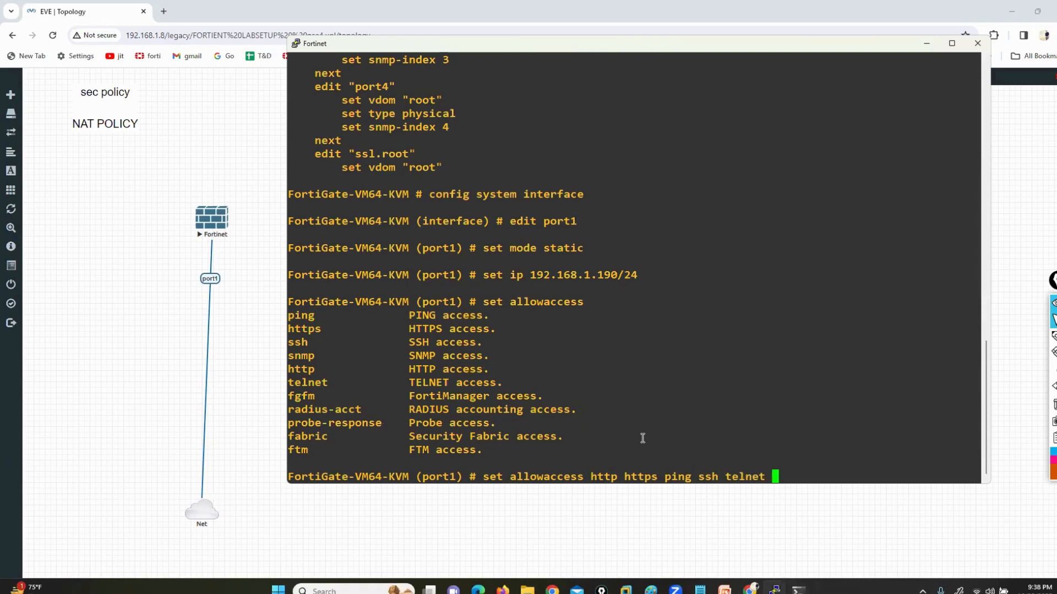
key(Return)
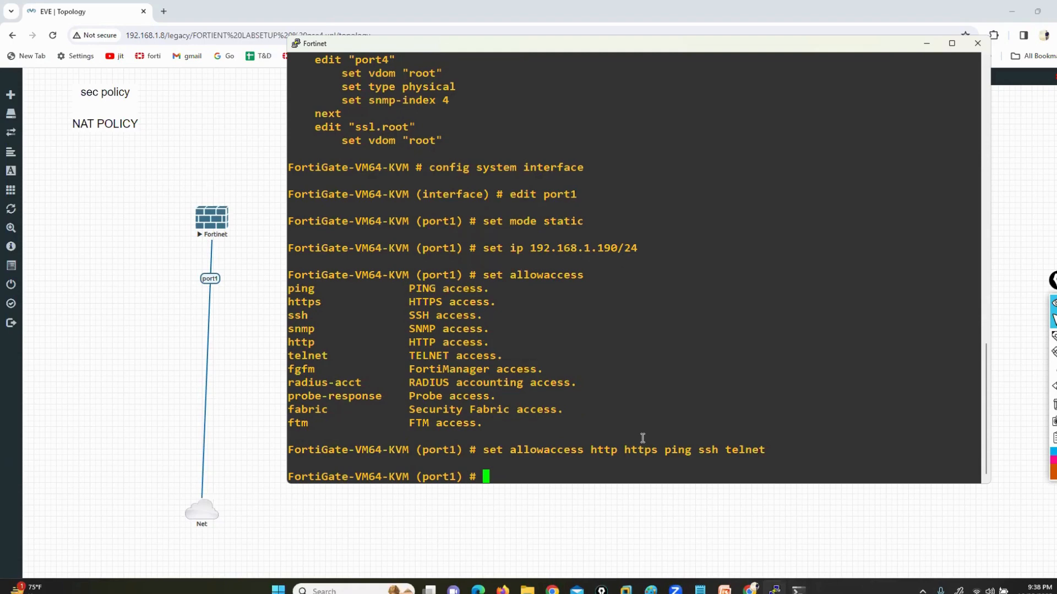
text(end)
key(Return)
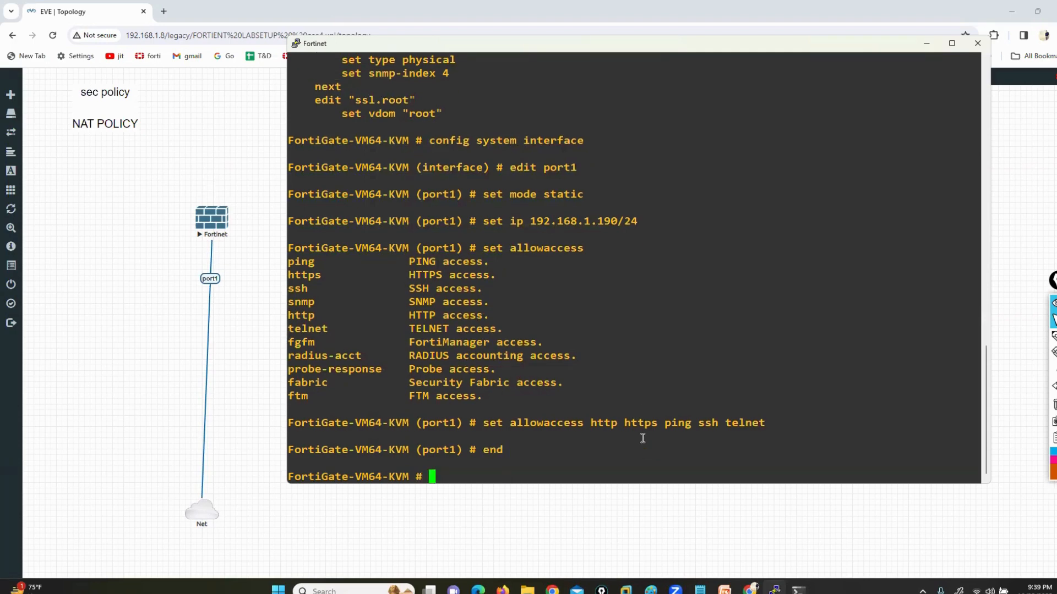
Display the interface configuration again with show system interface, and check the port1 entry
text(show)
key(BackSpace)
key(BackSpace)
key(BackSpace)
text(how system interface)
key(Return)
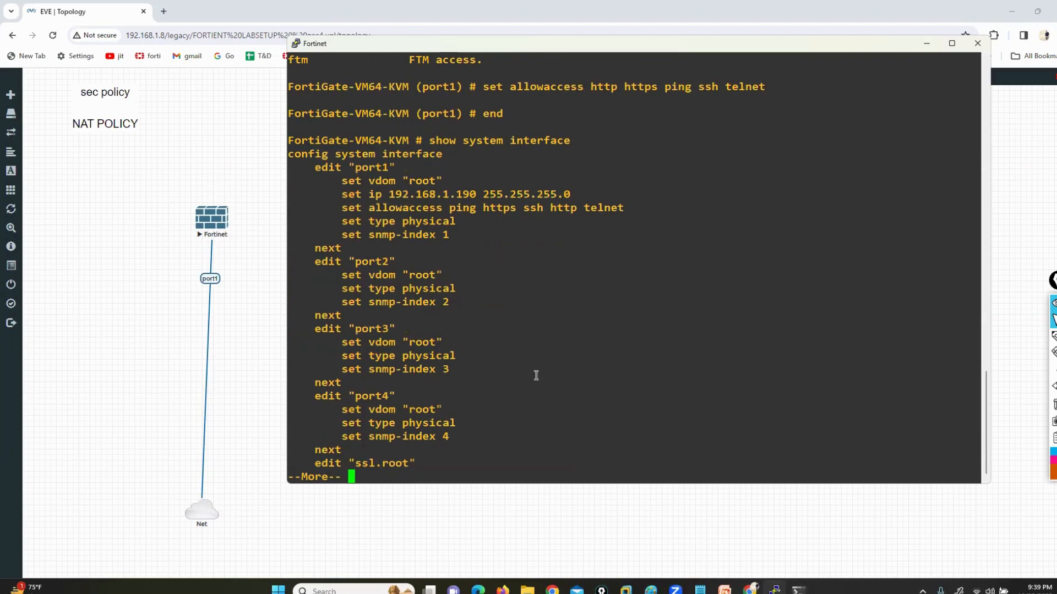
drag(350, 168, 388, 166)
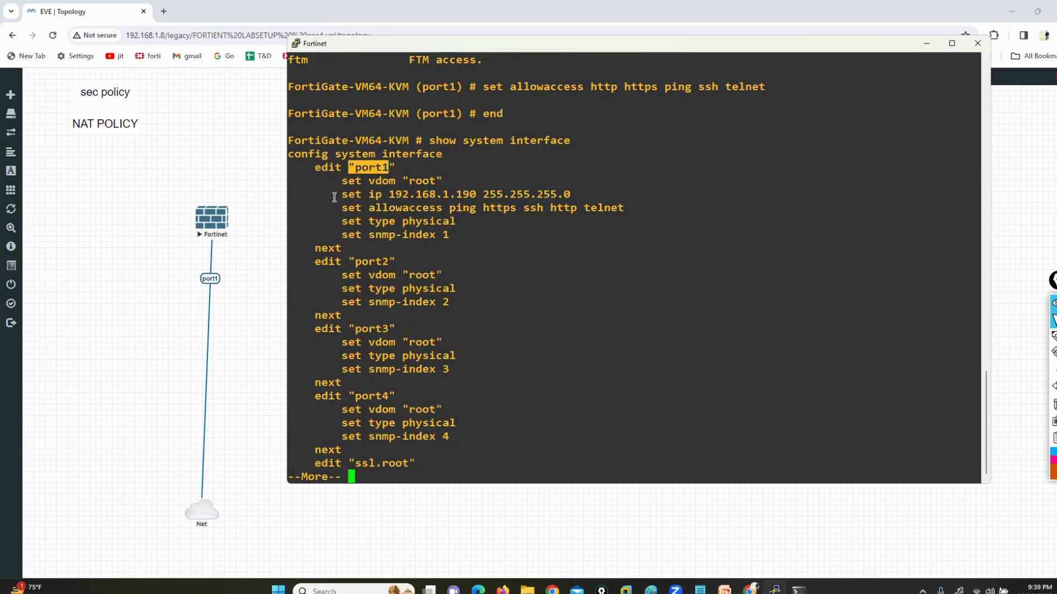
Check port1's IP address and allowaccess lines in the interface listing, and move the console window higher on the desktop
drag(334, 197, 585, 191)
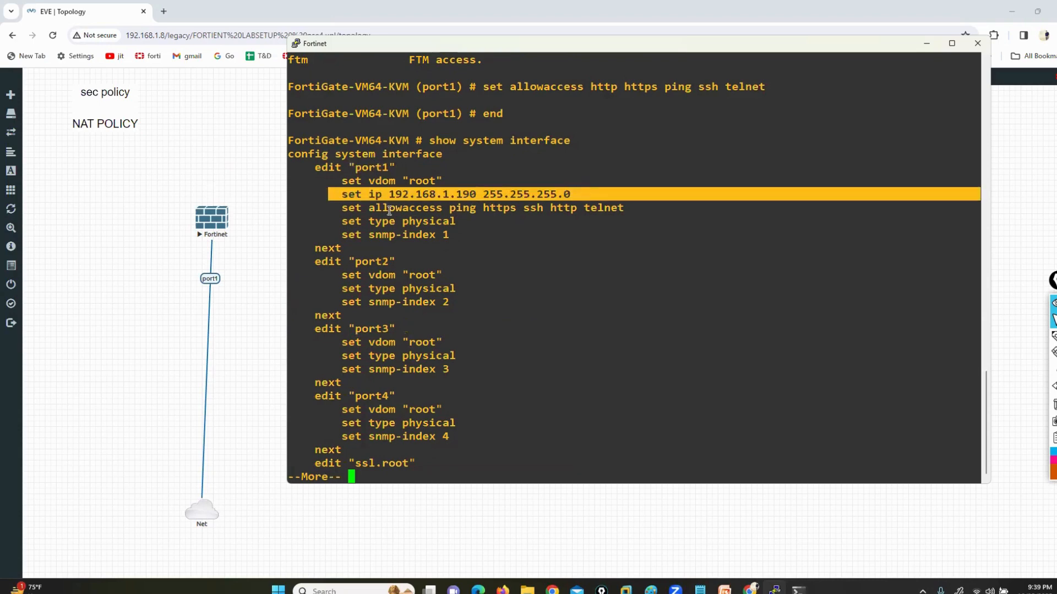
drag(389, 210, 539, 208)
click(543, 207)
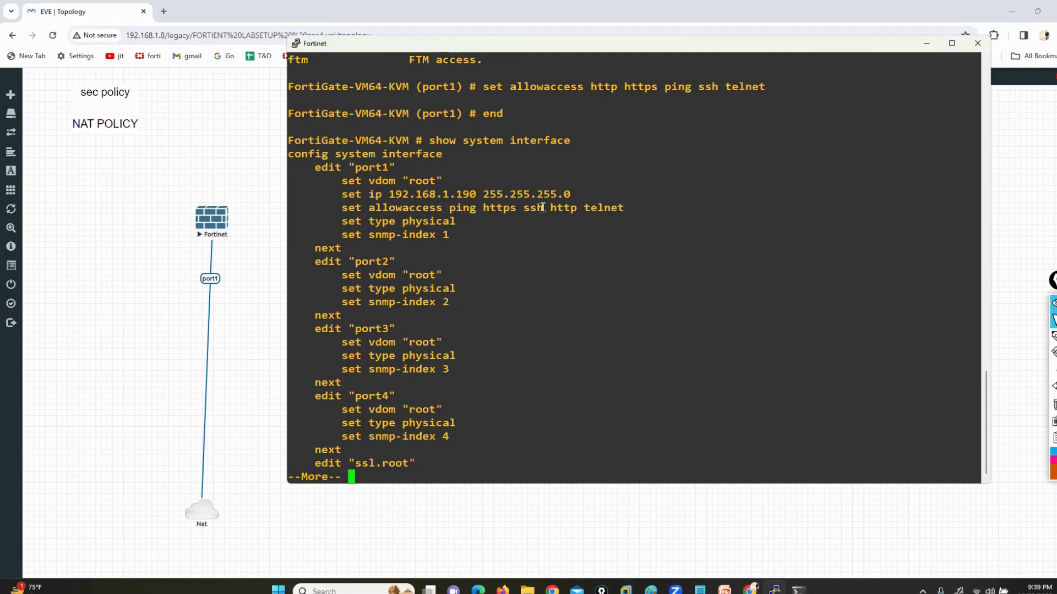
drag(418, 49, 387, 33)
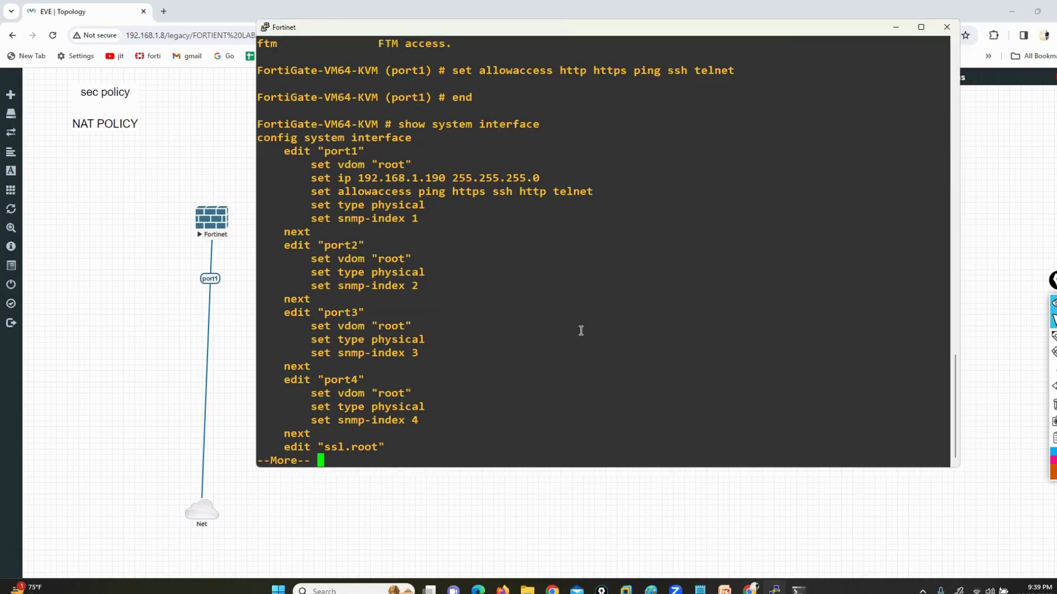
Switch to the Windows command prompt, move it clear of the port1 configuration, and ping 192.168.1.190
key(alt+Tab)
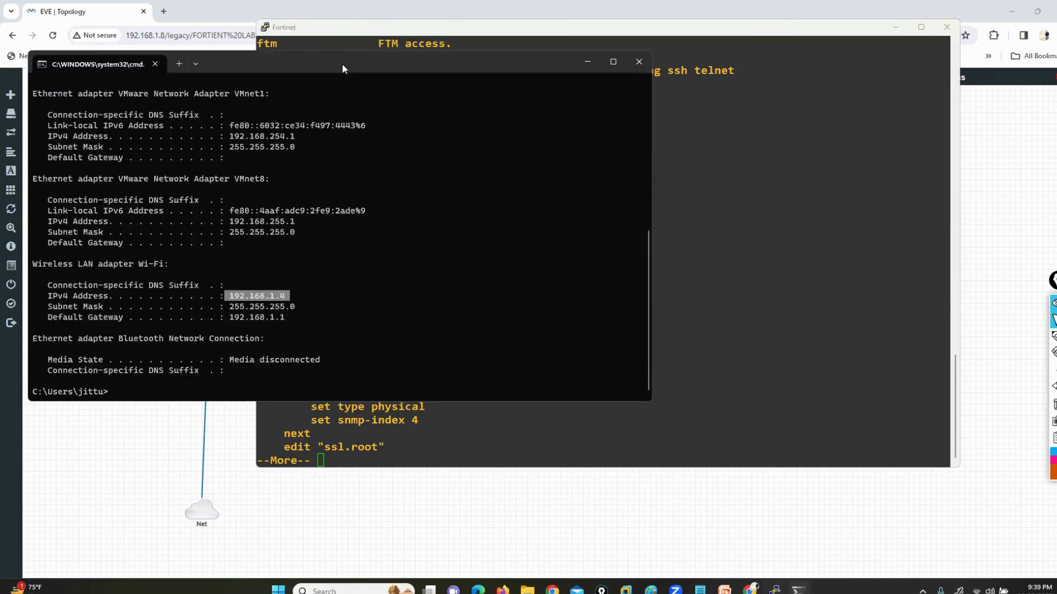
drag(342, 69, 730, 218)
click(678, 371)
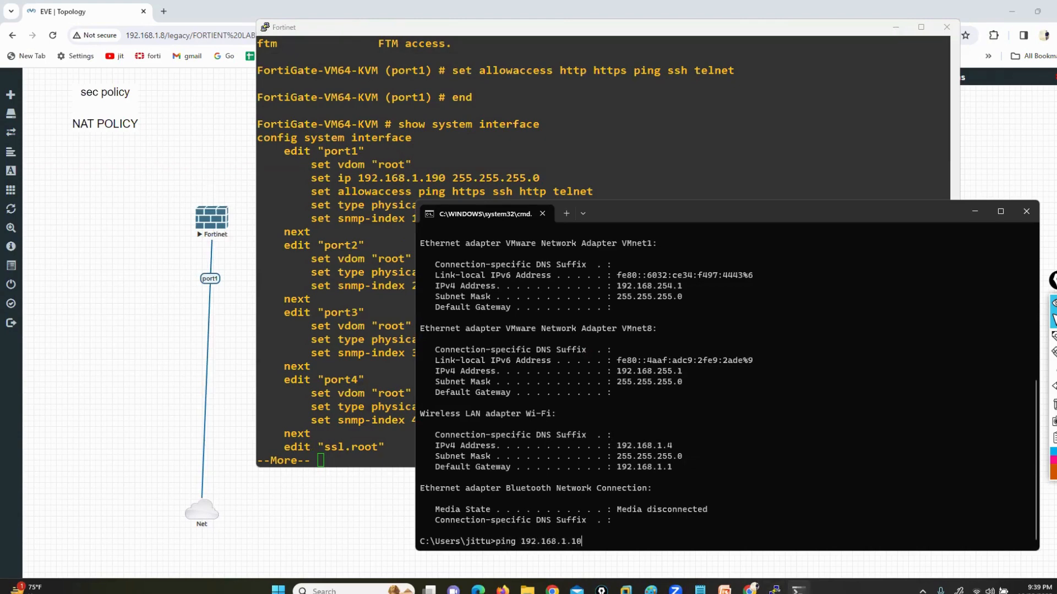
text(ping 192.168.1.190)
key(Return)
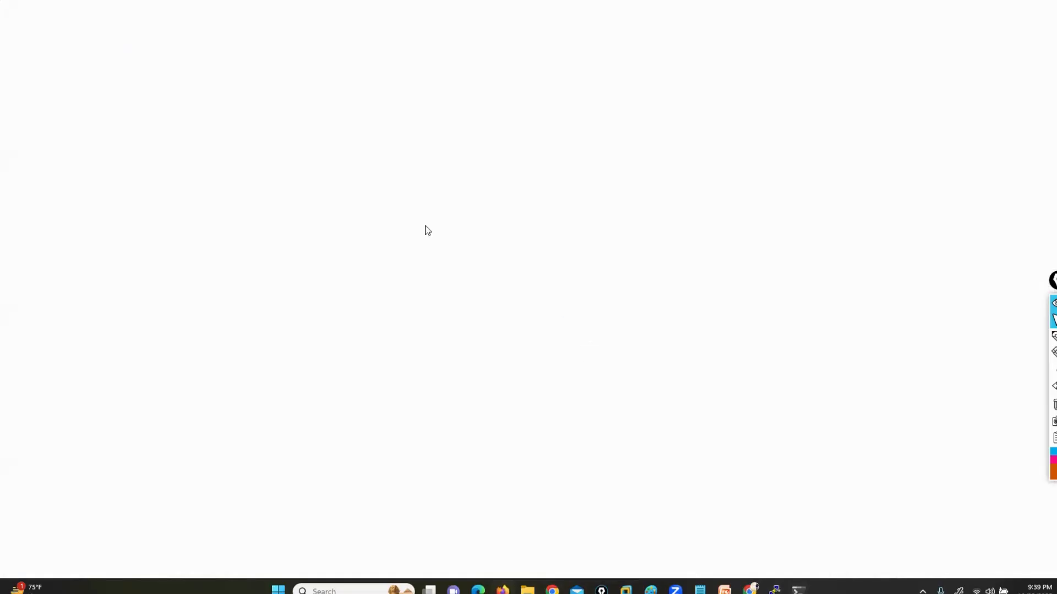
Open the FortiGate web interface at 192.168.1.190 in Firefox
text(192)
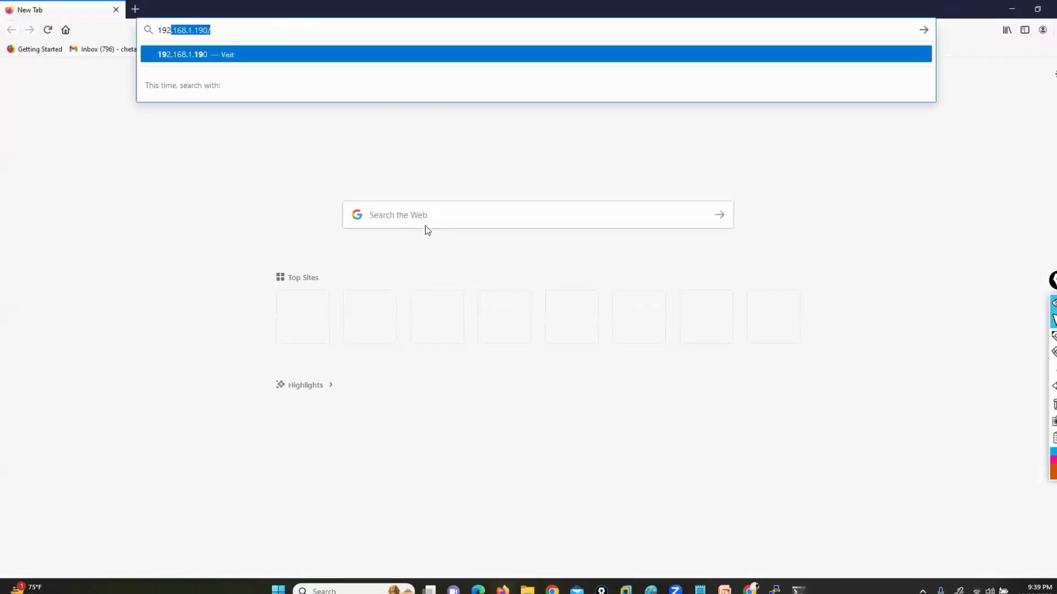
text(.168.1.1)
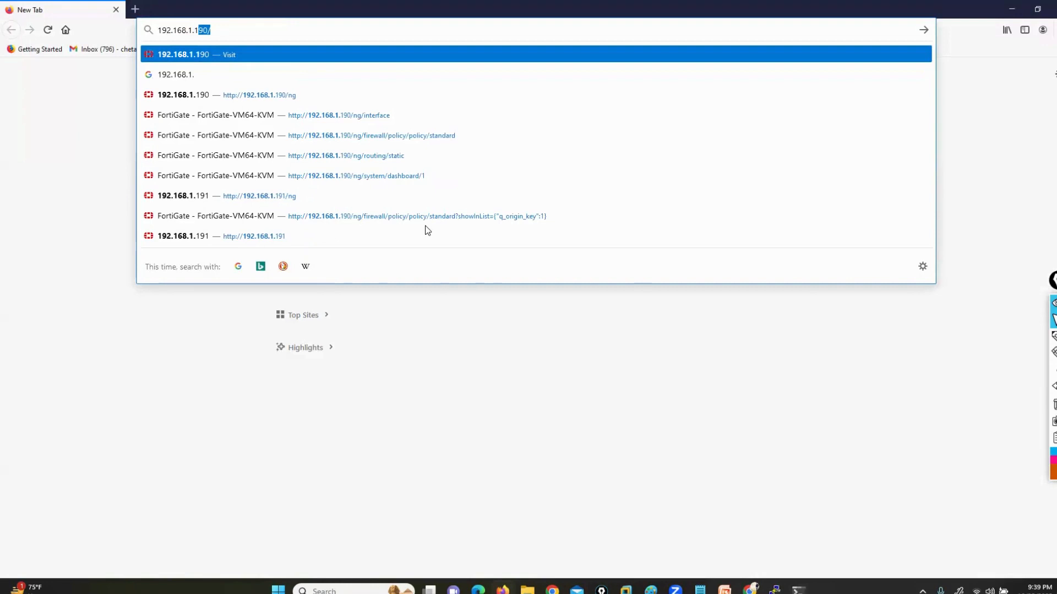
text(90)
key(Return)
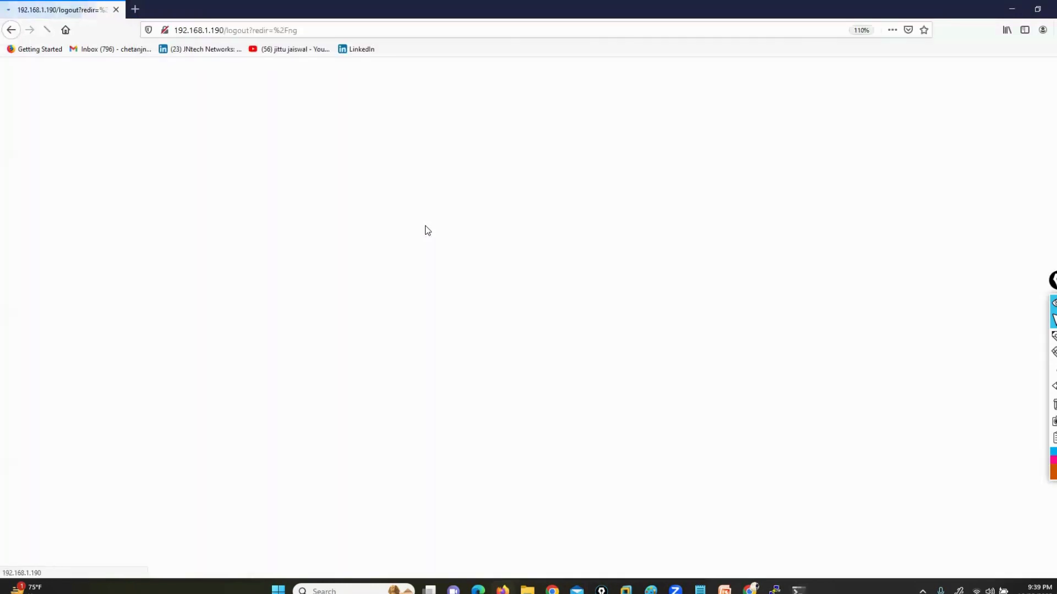
Log in to the FortiGate web interface as admin with the account password
text(admin)
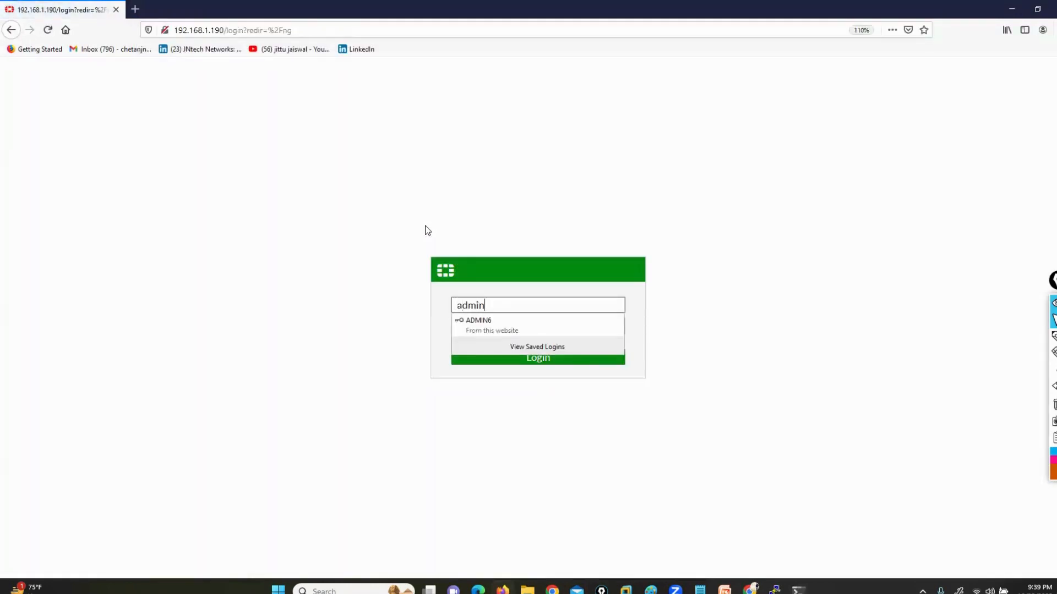
key(Tab)
text(a••)
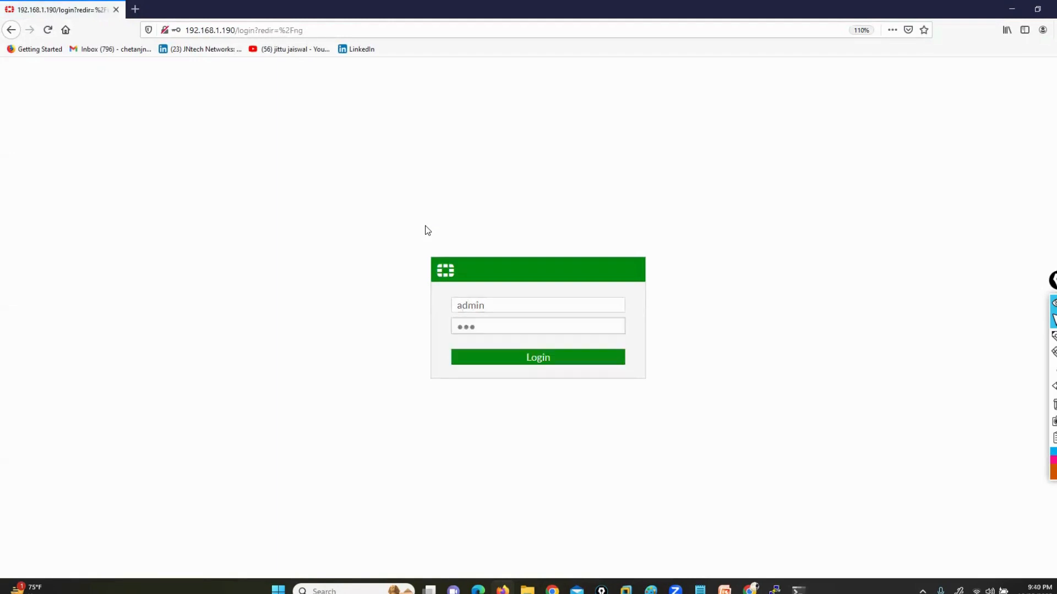
key(Return)
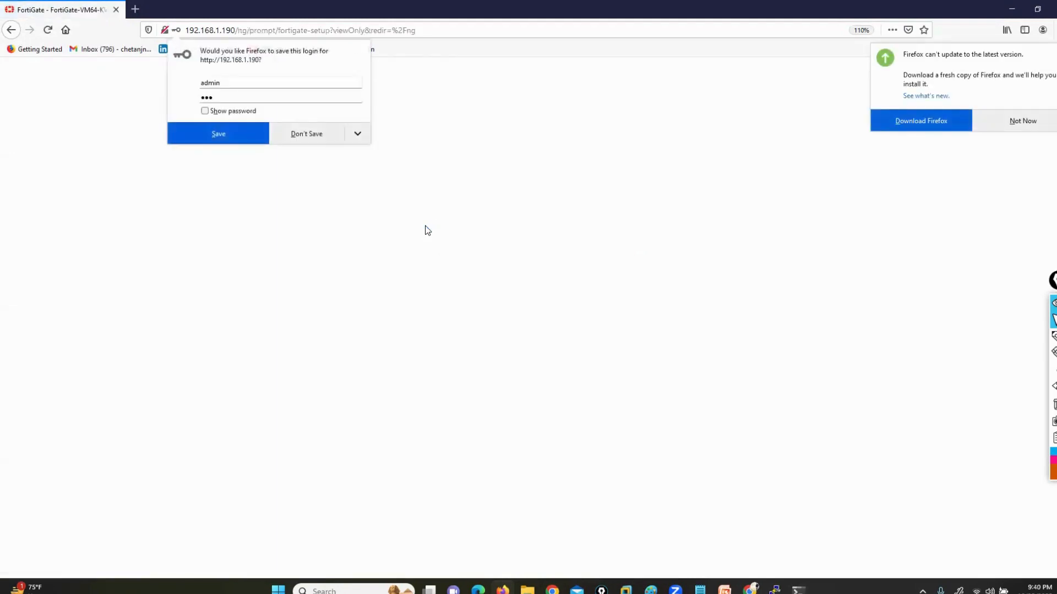
Decline saving the login and updating Firefox, and dismiss the FortiGate setup and FortiOS 6.4.4 introduction prompts to reach the dashboard
click(304, 137)
click(1029, 126)
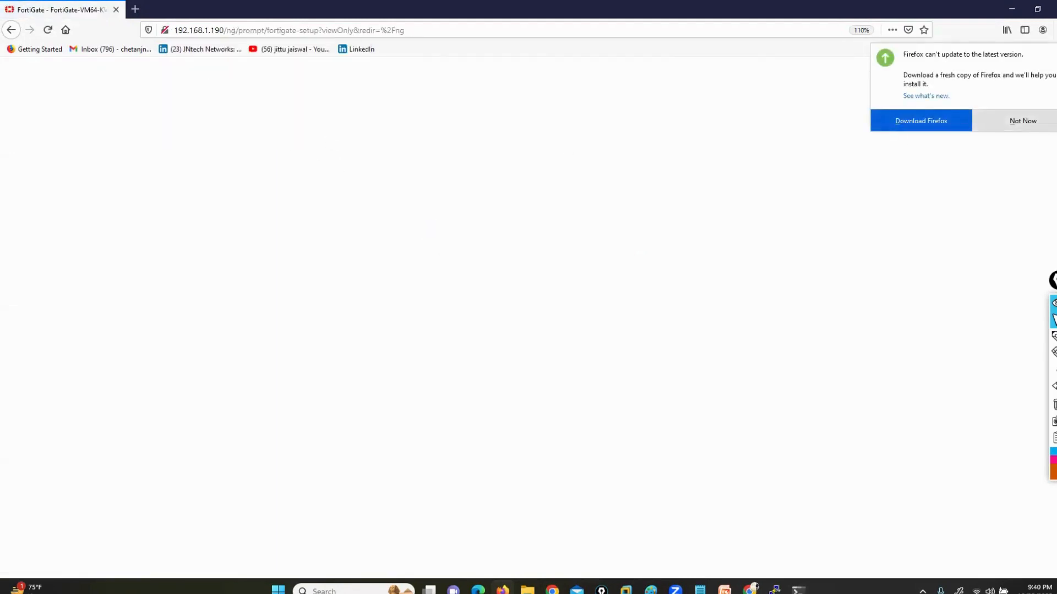
click(582, 387)
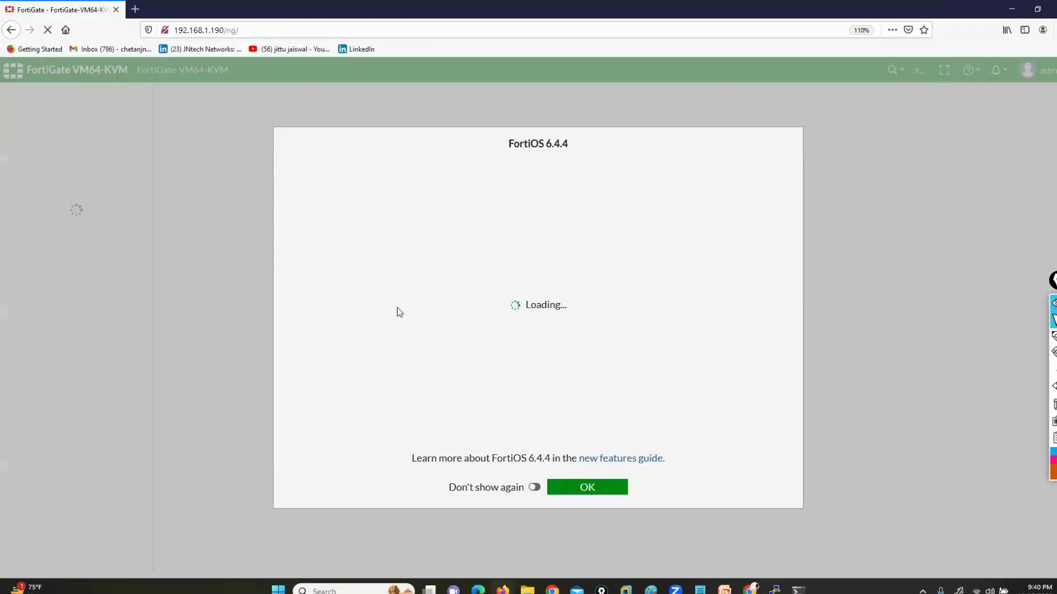
click(587, 488)
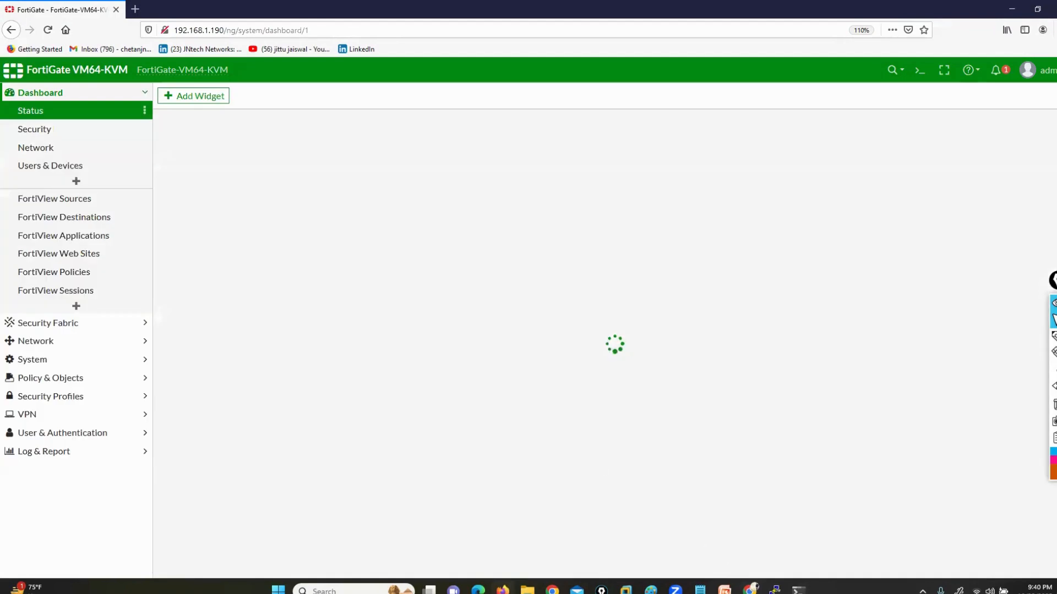
Bring up the Fortinet console, finish the paged interface listing back to the command prompt, and minimize the console
click(776, 588)
drag(401, 30, 185, 97)
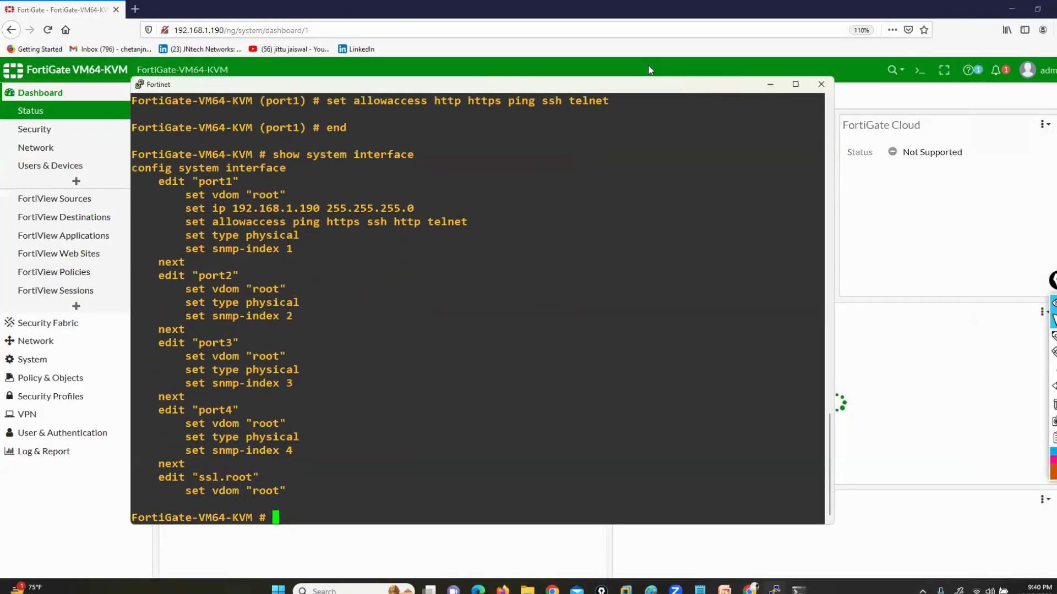
click(771, 85)
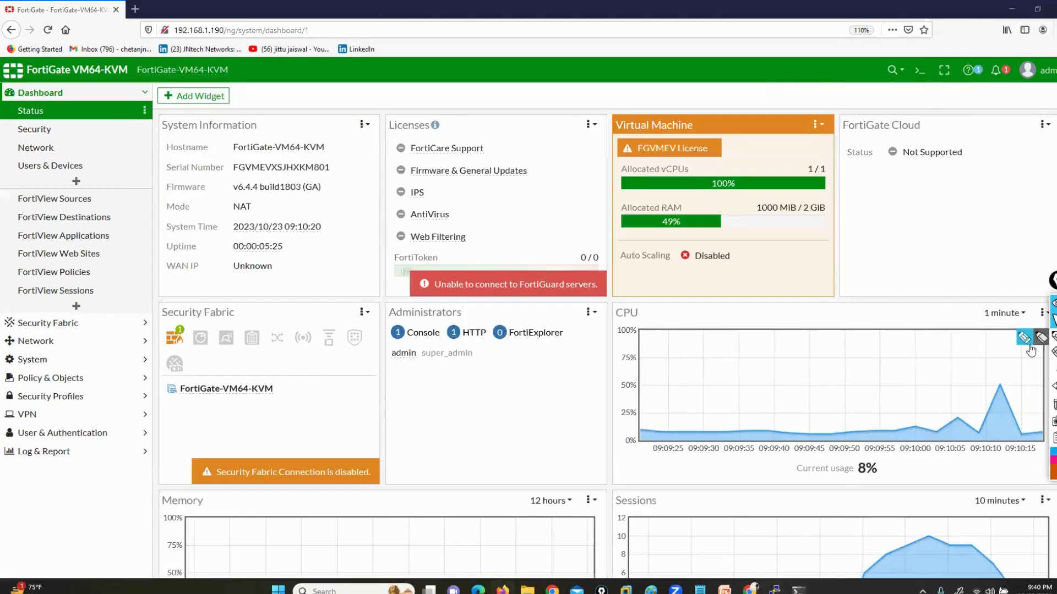
Mark the main navigation entries from Dashboard to Log & Report with the annotation pen, and clear the marks
click(1025, 341)
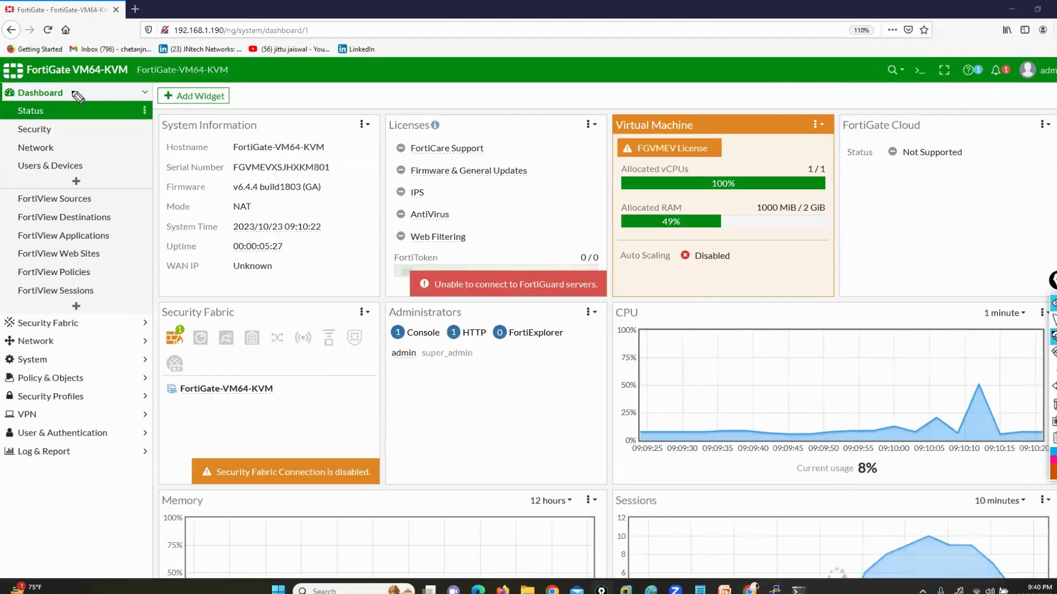
drag(73, 93, 135, 88)
drag(84, 323, 149, 297)
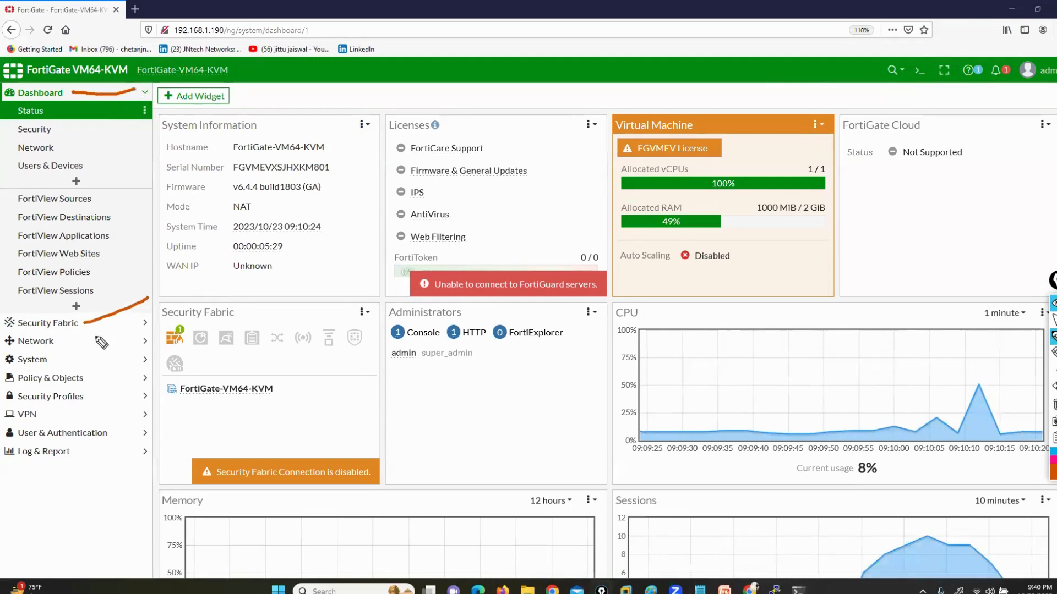
mouse_move(74, 343)
mouse_down()
mouse_move(131, 329)
mouse_move(173, 342)
mouse_up()
drag(125, 376, 271, 342)
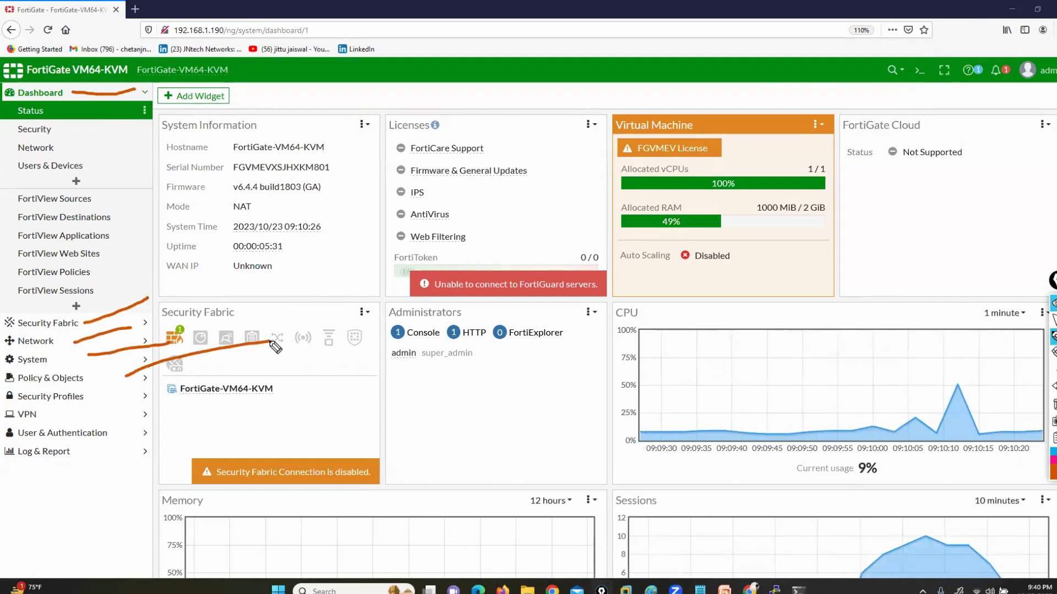
drag(114, 392, 241, 366)
mouse_move(71, 416)
mouse_down()
mouse_move(291, 386)
mouse_move(341, 363)
mouse_up()
drag(104, 463, 135, 501)
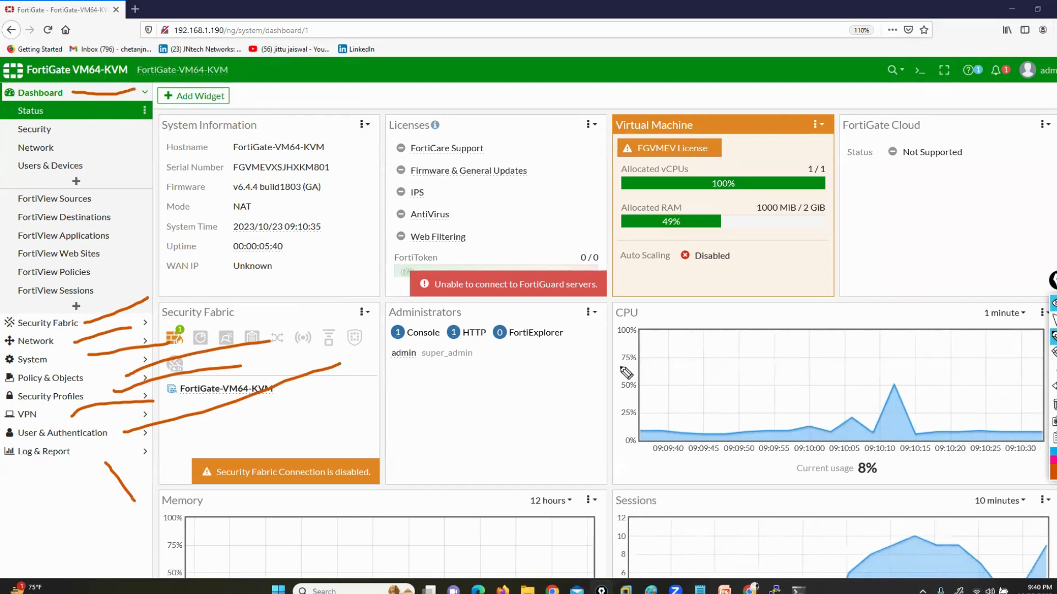
click(1053, 408)
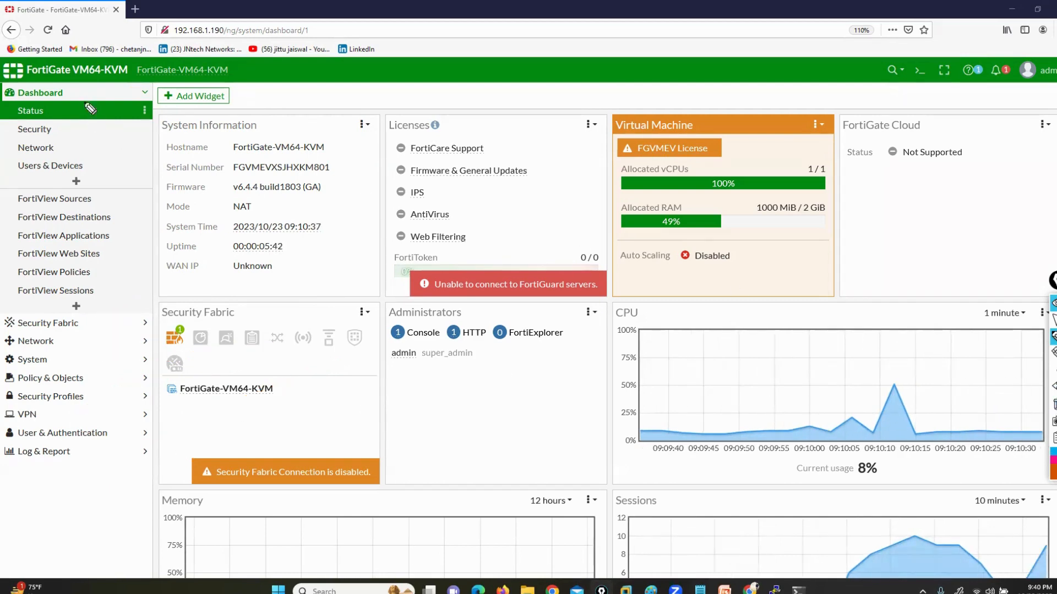
Mark the Dashboard entry and the FortiGate VM64-KVM device name with the annotation pen, clearing the drawings after each
drag(77, 89, 87, 111)
drag(12, 83, 2, 126)
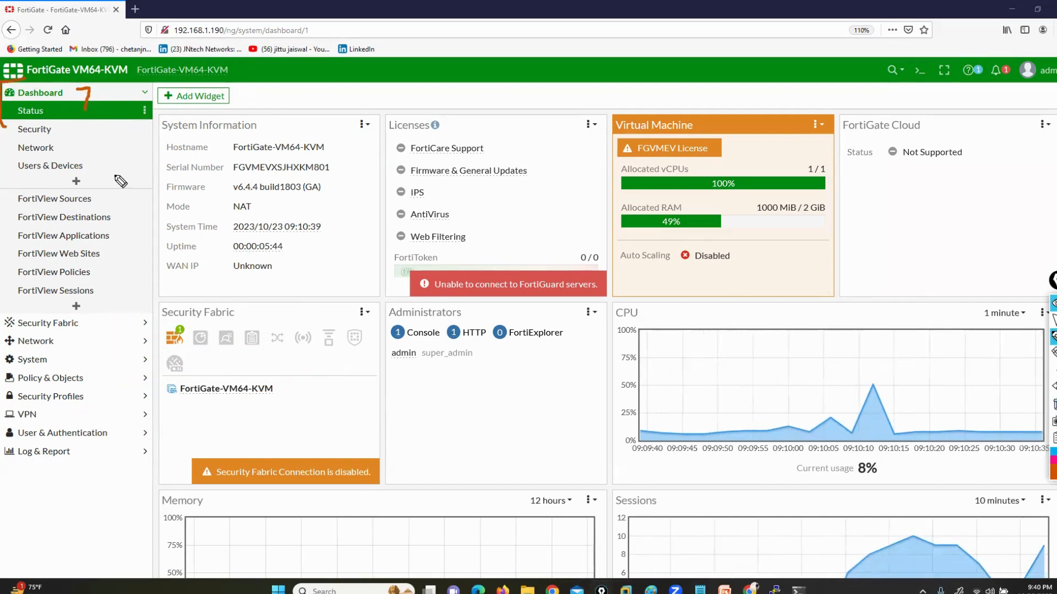
click(1055, 405)
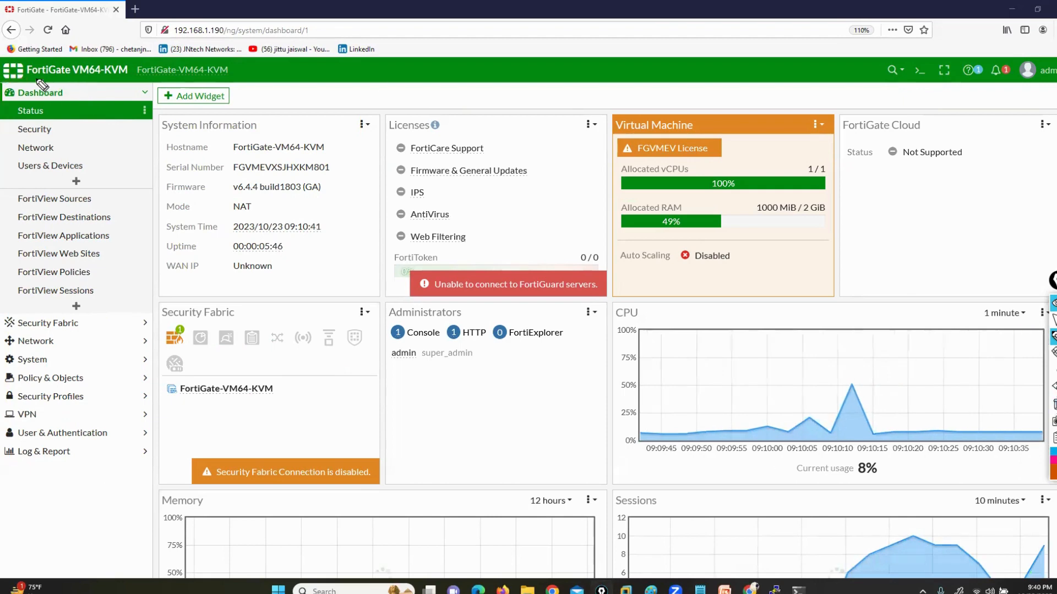
mouse_move(25, 82)
mouse_down()
mouse_move(139, 83)
mouse_move(139, 55)
mouse_move(85, 46)
mouse_move(16, 52)
mouse_move(4, 74)
mouse_move(25, 87)
mouse_up()
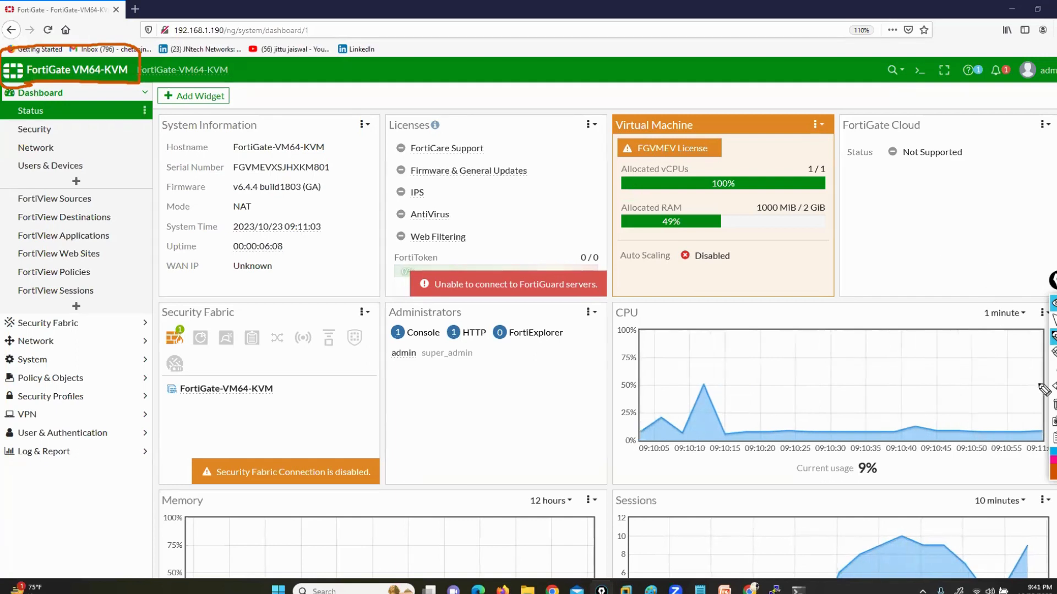
click(1054, 406)
Outline the whole dashboard widget area with the annotation pen, and clear the outline
mouse_move(197, 110)
mouse_down()
mouse_move(165, 117)
mouse_move(136, 165)
mouse_move(141, 414)
mouse_up()
mouse_move(145, 452)
mouse_down()
mouse_move(164, 564)
mouse_move(845, 567)
mouse_move(1051, 585)
mouse_up()
drag(1054, 90, 163, 101)
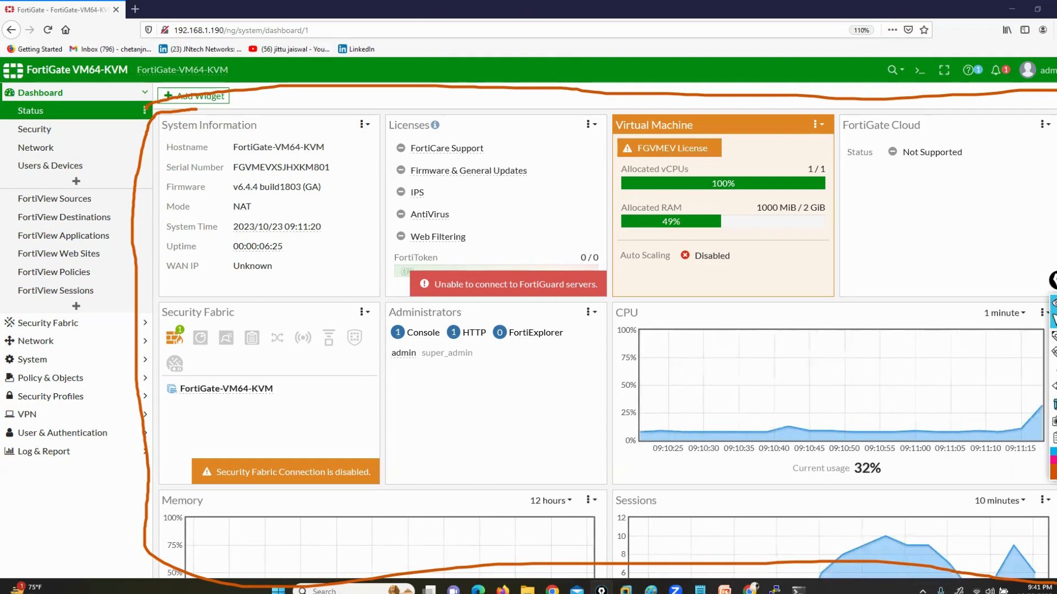
click(1054, 404)
Outline the System Information widget with the annotation pen and underline its hostname value
click(1054, 336)
mouse_move(289, 109)
mouse_down()
mouse_move(150, 119)
mouse_move(139, 196)
mouse_move(220, 296)
mouse_move(374, 296)
mouse_move(392, 161)
mouse_move(300, 103)
mouse_up()
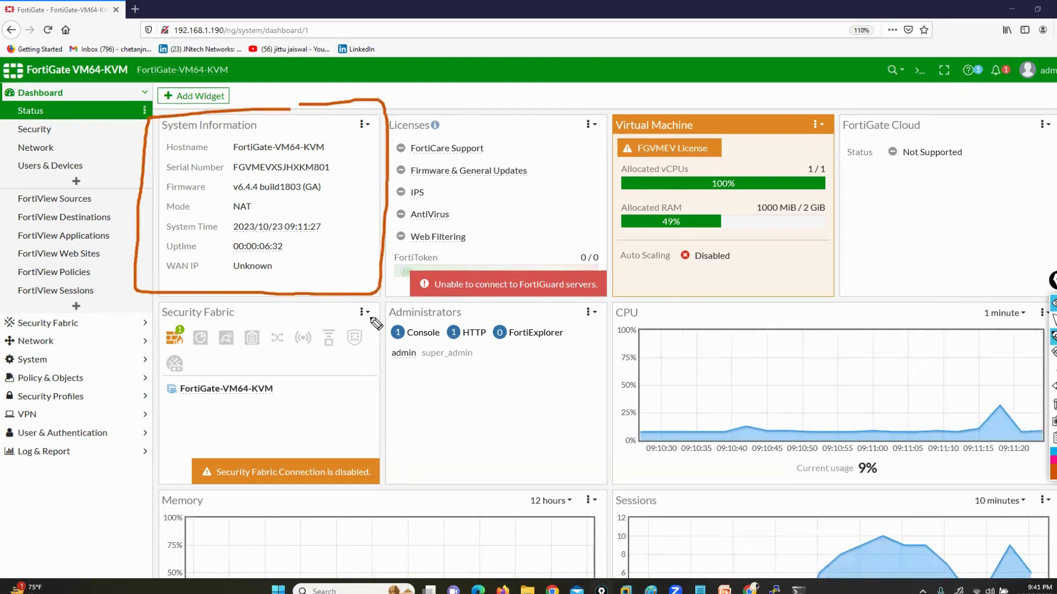
drag(216, 158, 318, 157)
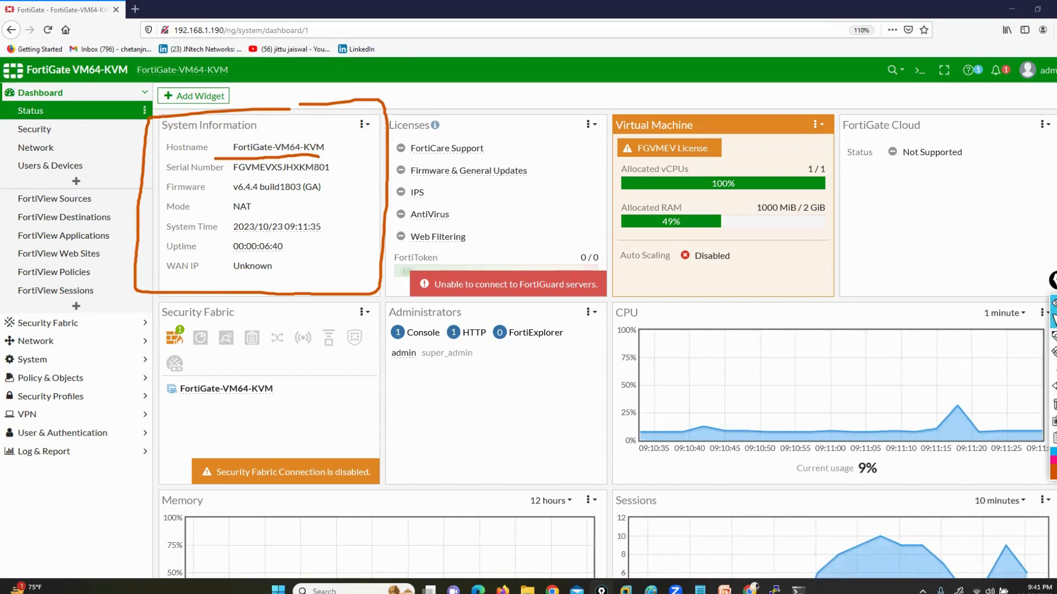
Switch to the Fortinet console, place it below System Information, set the hostname to FW-1 under config system global, and save with end
key(alt+Tab)
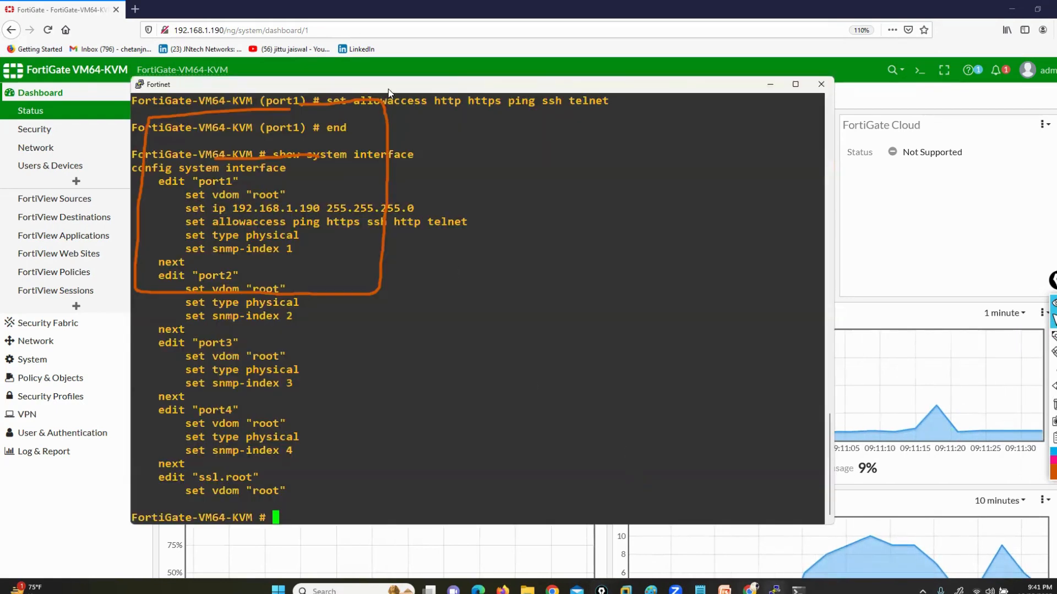
drag(391, 83, 607, 300)
text(config system global)
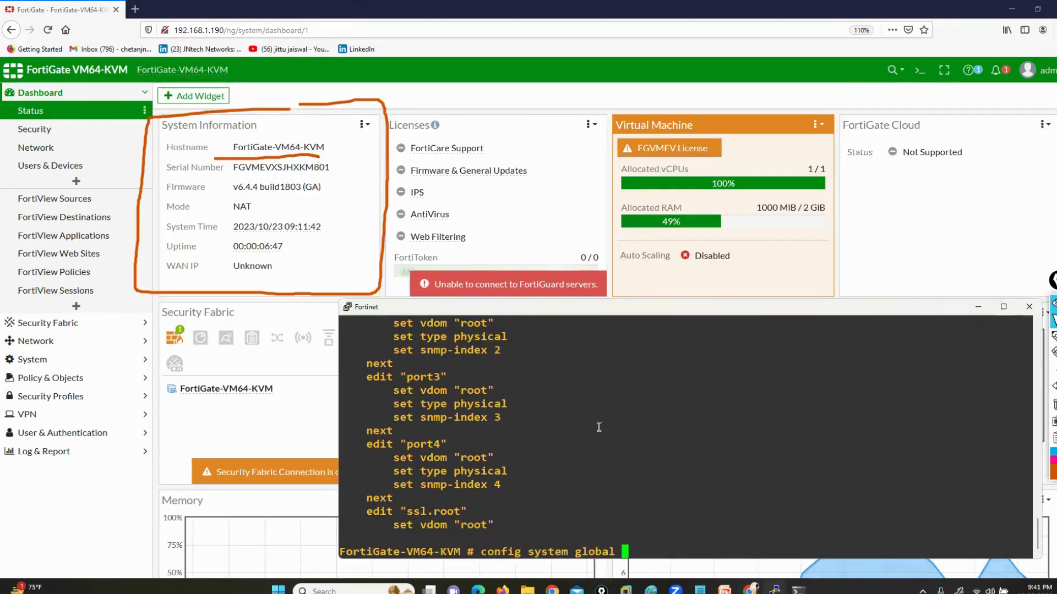
key(Return)
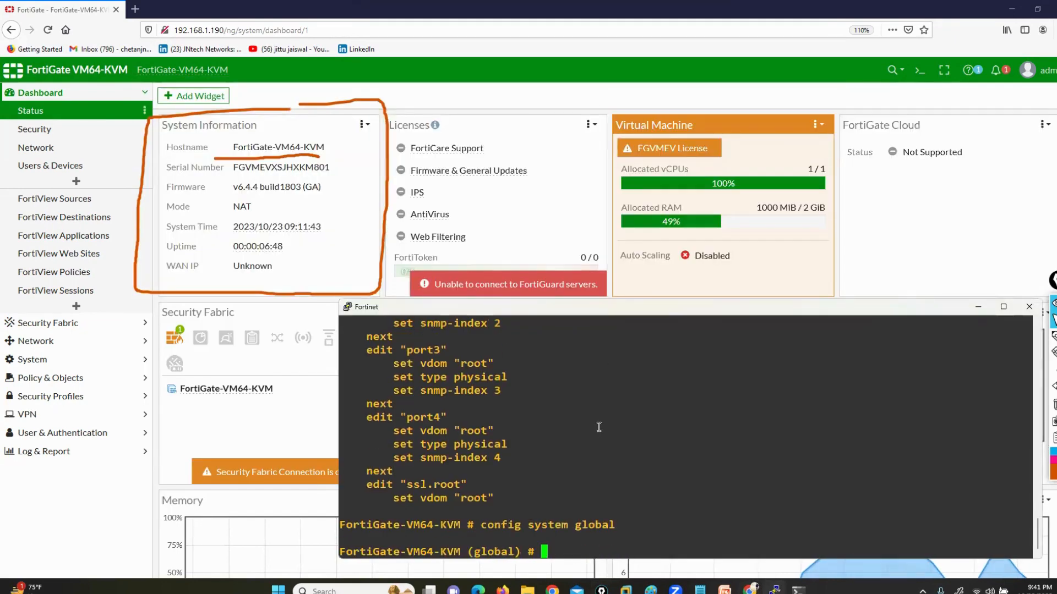
text(set hostname )
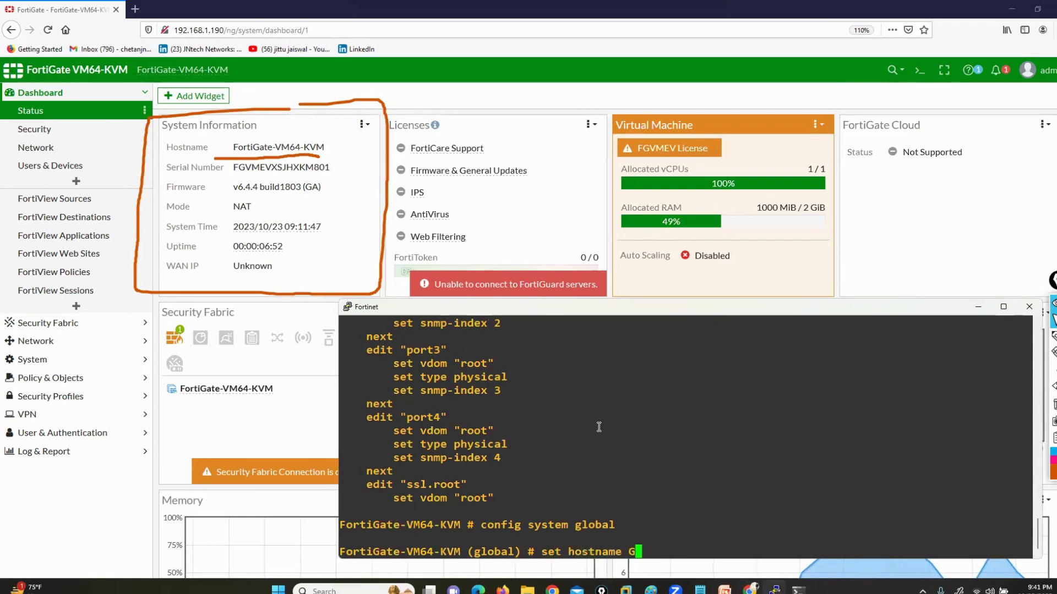
text(FW-1)
key(Return)
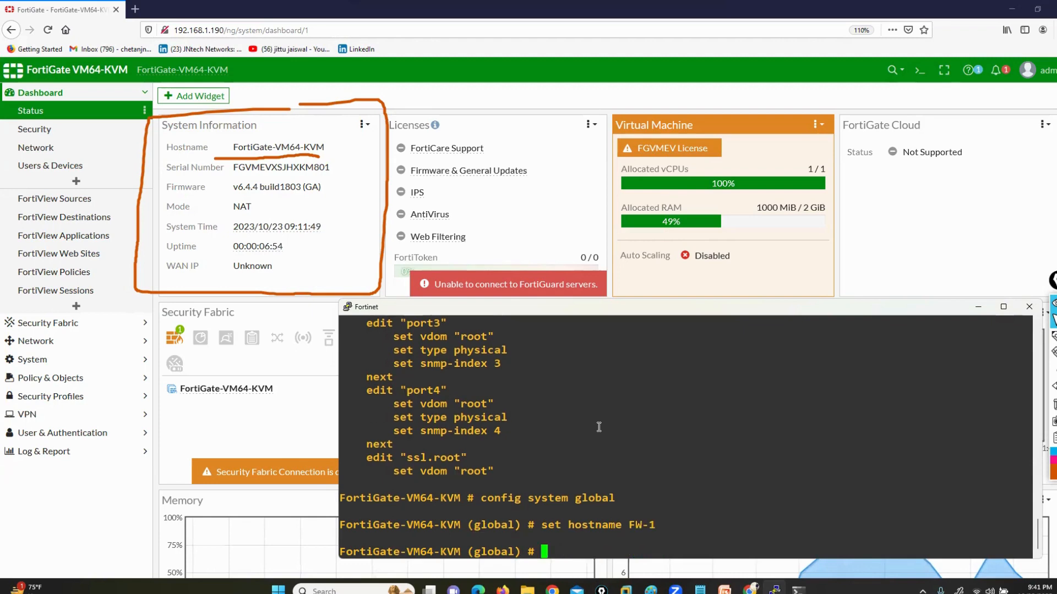
text(end)
key(Return)
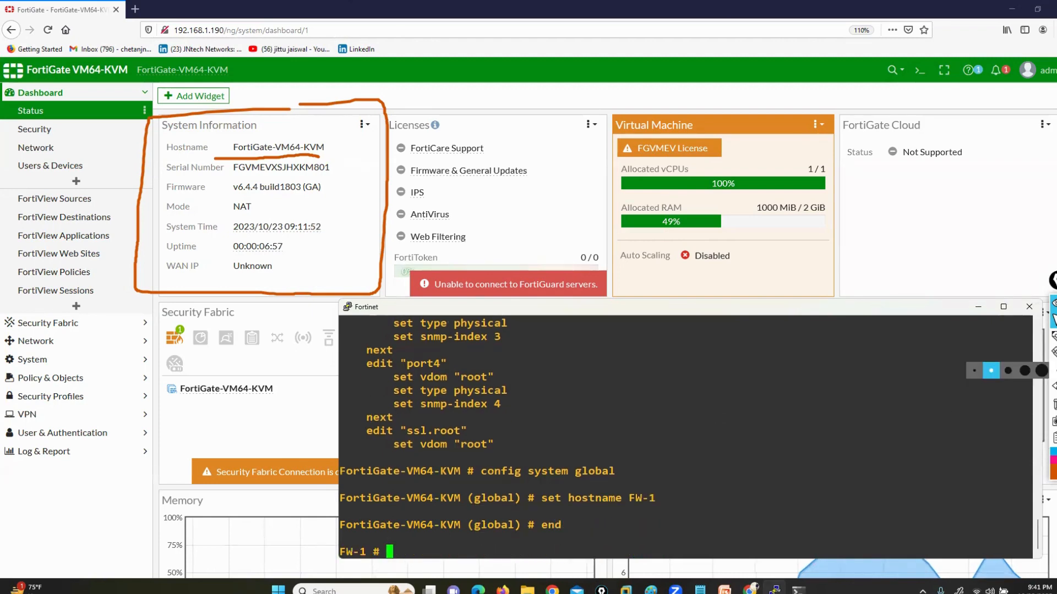
Mark the end of the hostname value with the annotation pen, and reload the dashboard page to refresh the hostname
click(1053, 335)
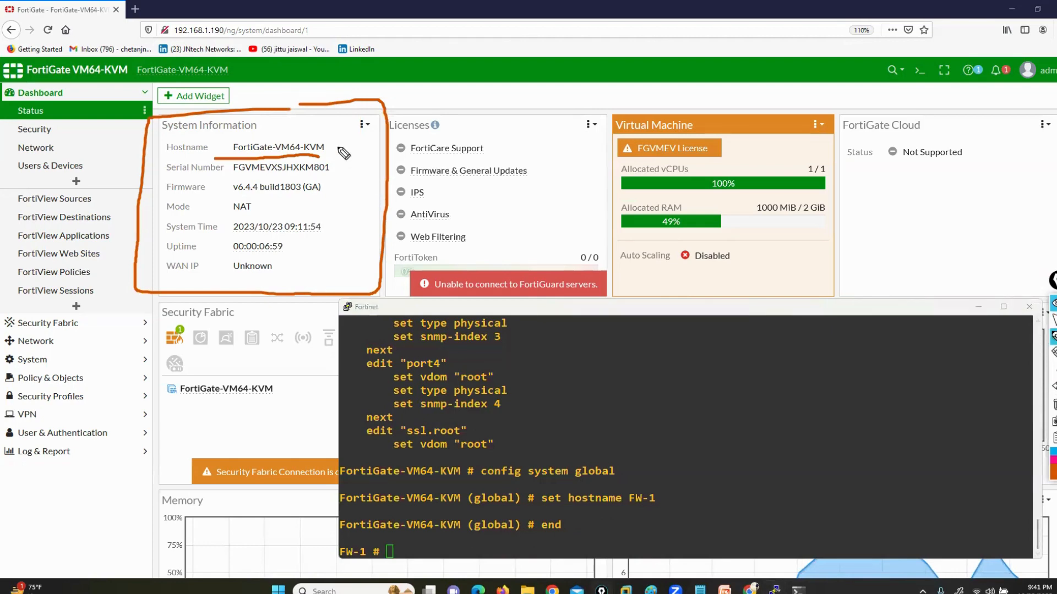
drag(323, 133, 337, 138)
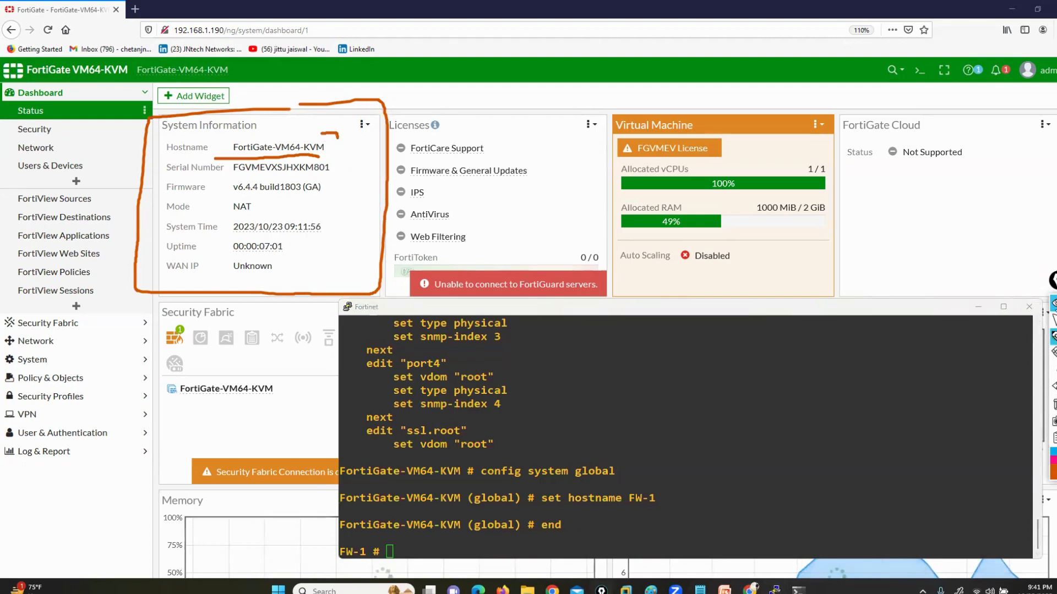
click(1053, 320)
click(48, 29)
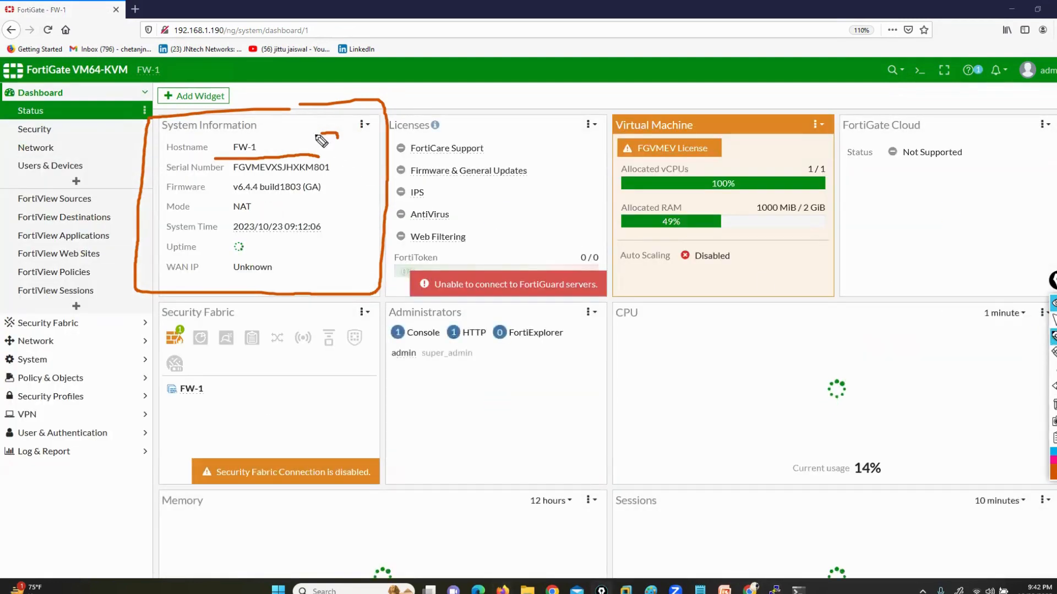
Underline the serial number, firmware version and build number in System Information, and outline the Mode row with the annotation pen
drag(199, 177, 319, 174)
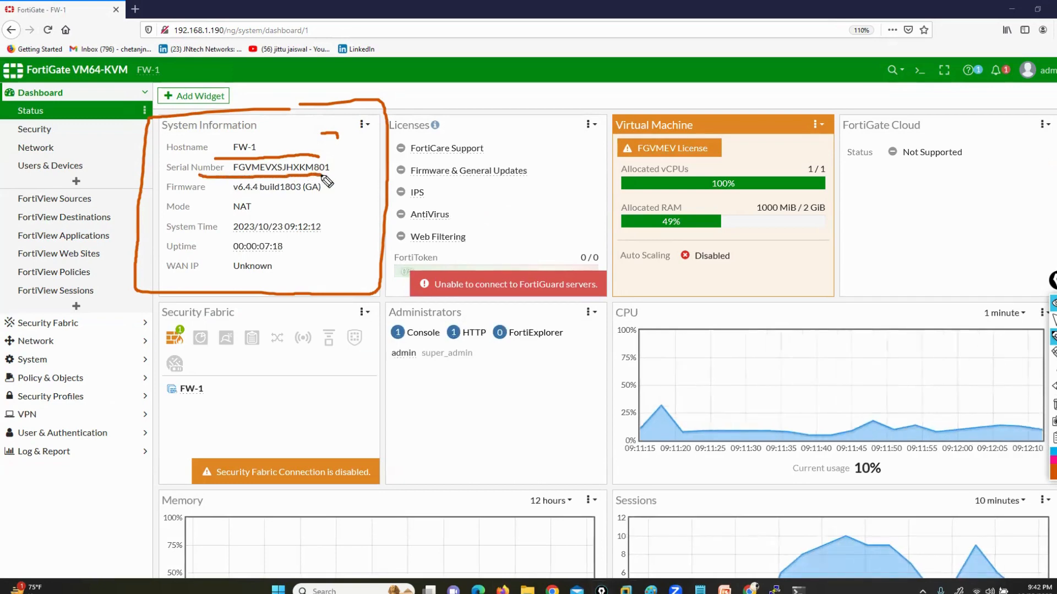
drag(195, 197, 254, 195)
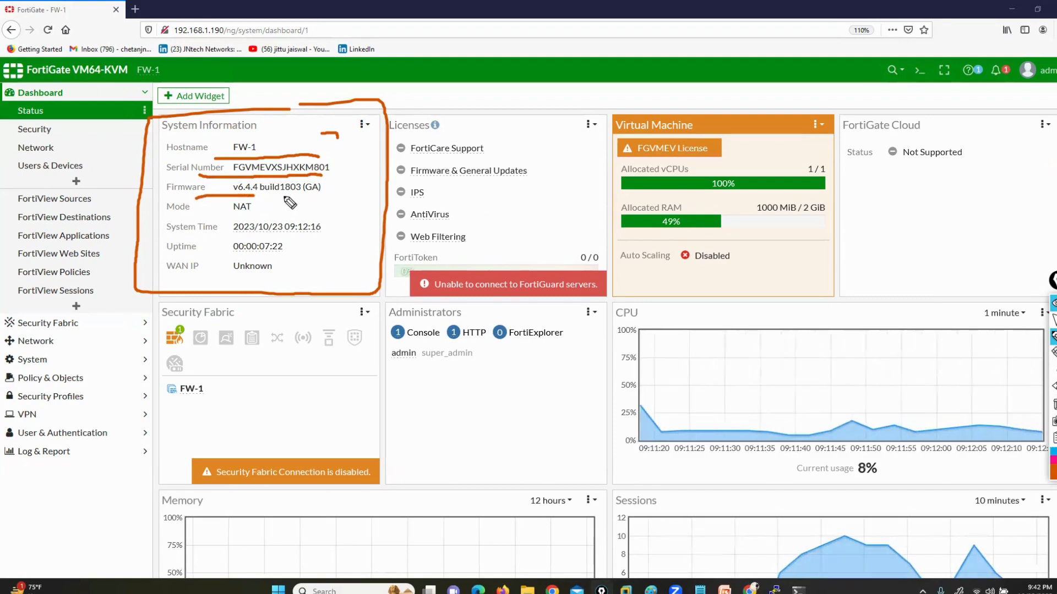
drag(273, 194, 300, 192)
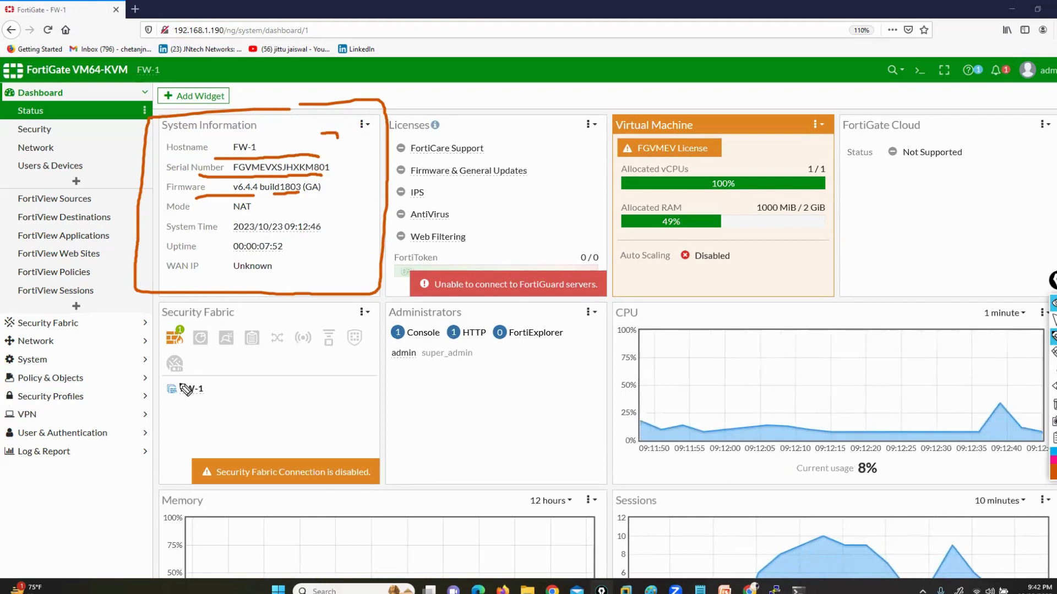
mouse_move(241, 202)
mouse_down()
mouse_move(160, 193)
mouse_move(132, 221)
mouse_move(223, 228)
mouse_move(280, 213)
mouse_move(275, 195)
mouse_up()
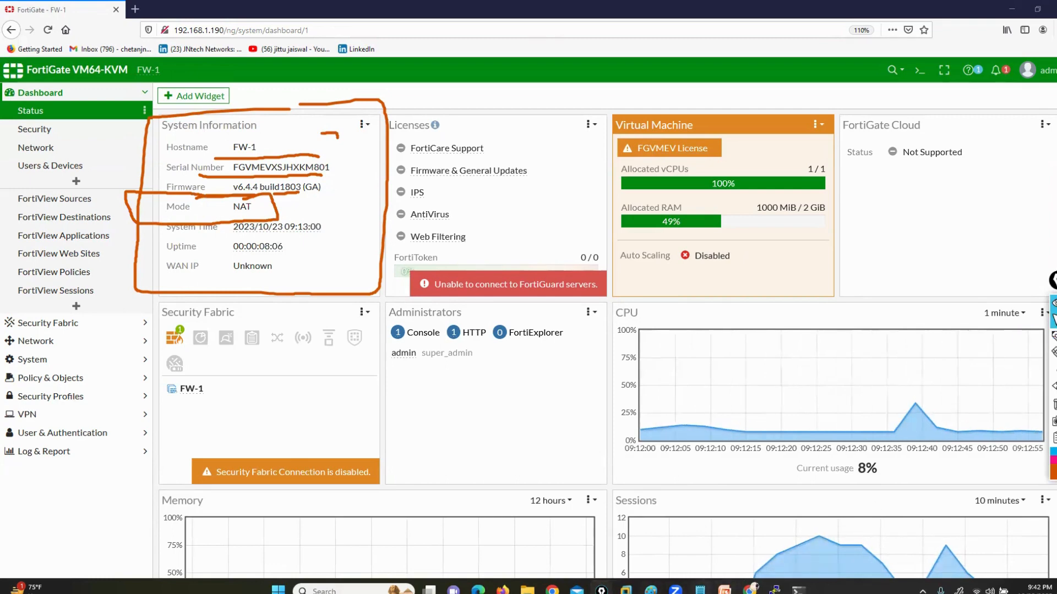
Highlight the Layer 2 firewall topic in the Notepad course list, return to the dashboard, and clear the pen drawings
click(699, 591)
drag(218, 339, 442, 338)
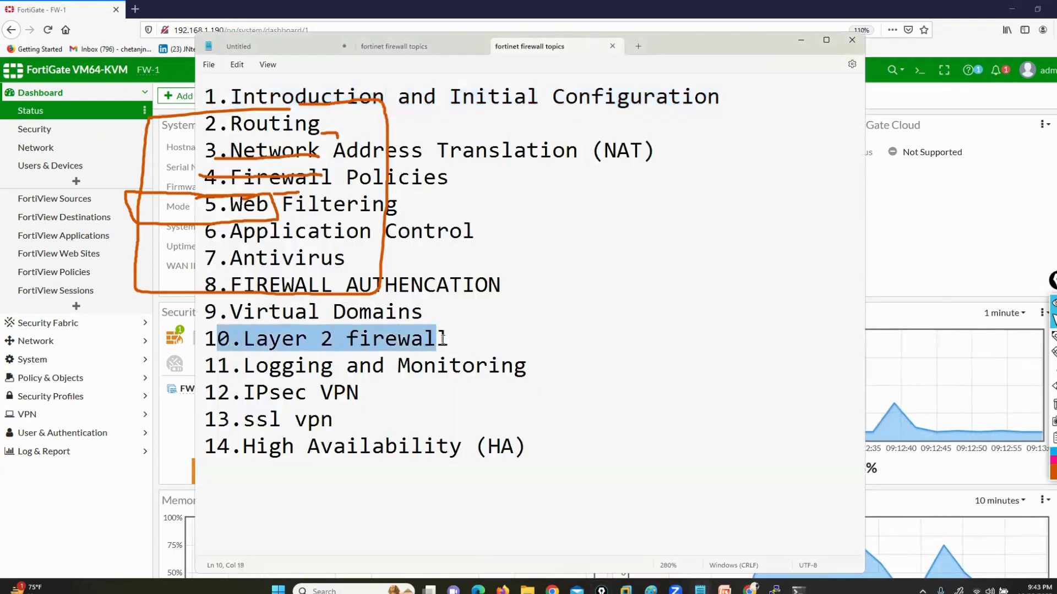
click(800, 40)
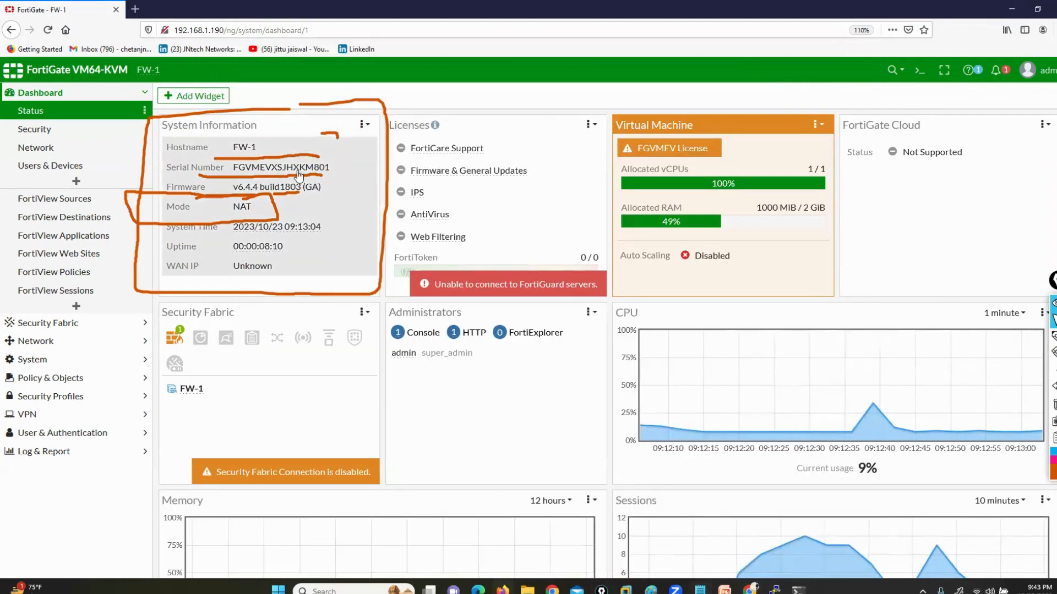
click(1054, 405)
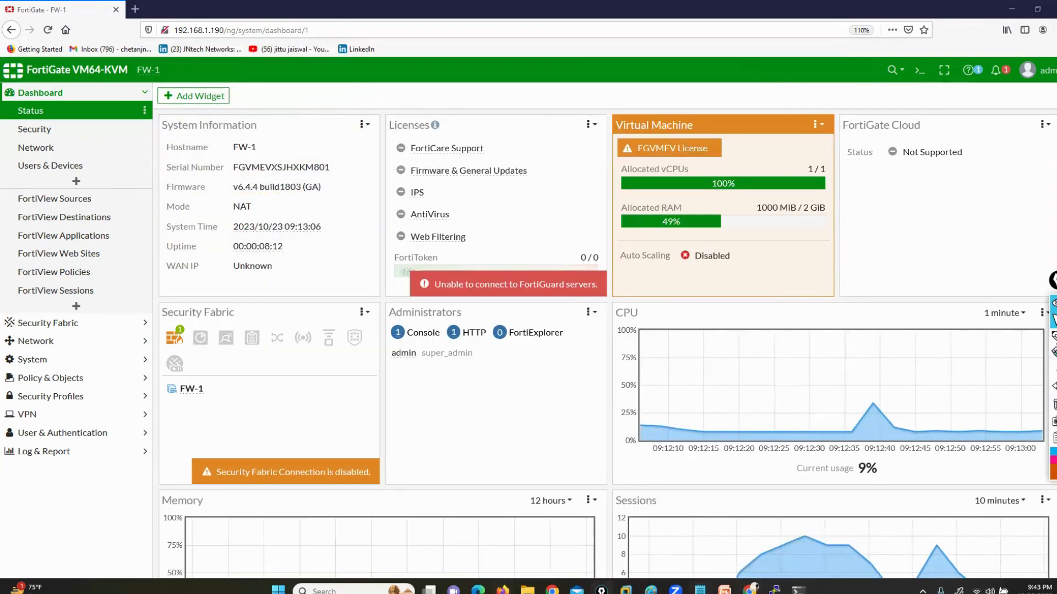
Mark the System Time, Uptime and WAN IP rows with the annotation pen, clear the drawings, and outline the Licenses widget
click(1024, 340)
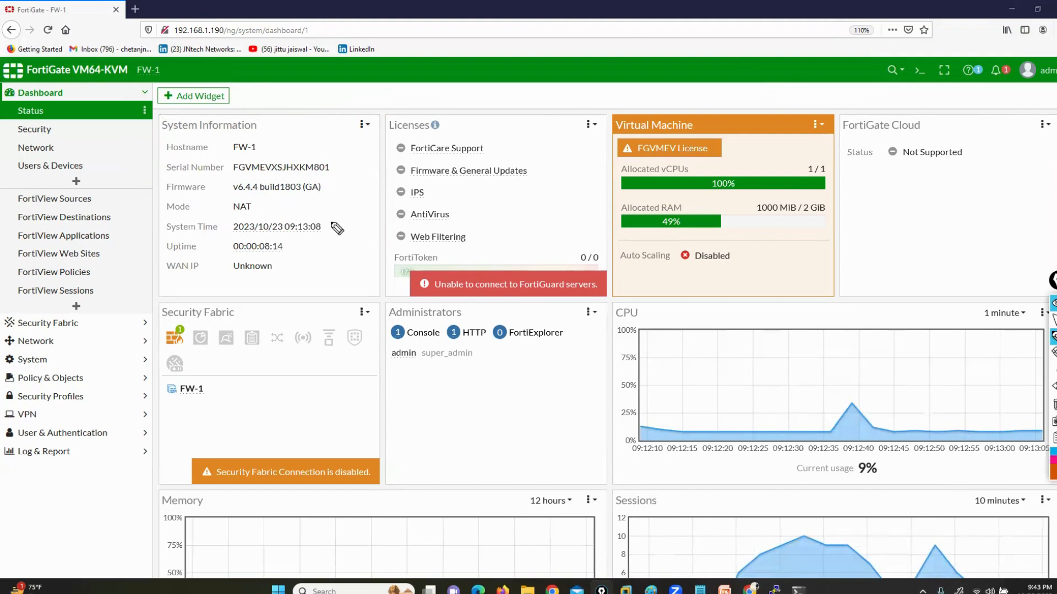
mouse_move(327, 220)
mouse_down()
mouse_move(353, 211)
mouse_move(287, 243)
mouse_move(118, 262)
mouse_move(272, 303)
mouse_move(292, 278)
mouse_move(265, 249)
mouse_up()
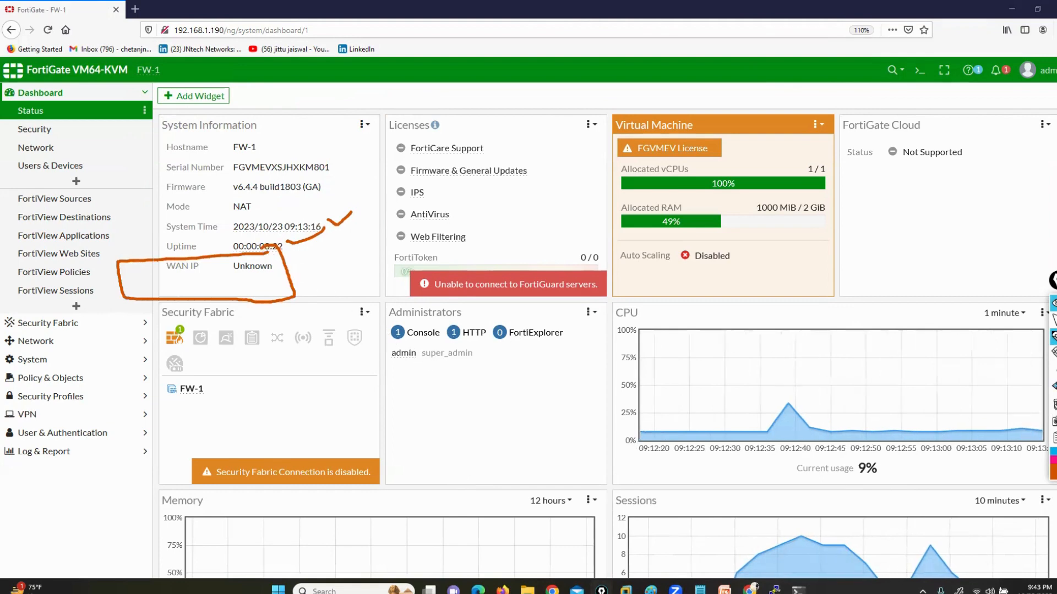
click(1053, 404)
mouse_move(379, 107)
mouse_down()
mouse_move(372, 298)
mouse_move(592, 307)
mouse_move(627, 242)
mouse_move(562, 90)
mouse_move(381, 103)
mouse_up()
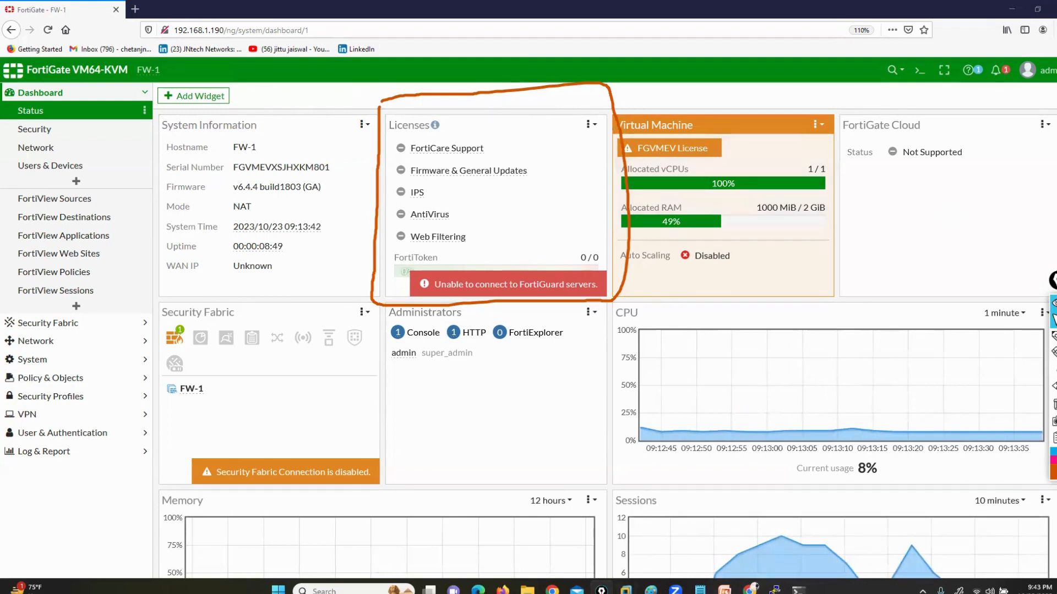
Switch to the EVE-NG topology, review the add-node settings and image of the Fortinet FortiGate template, and close the form without saving
click(750, 590)
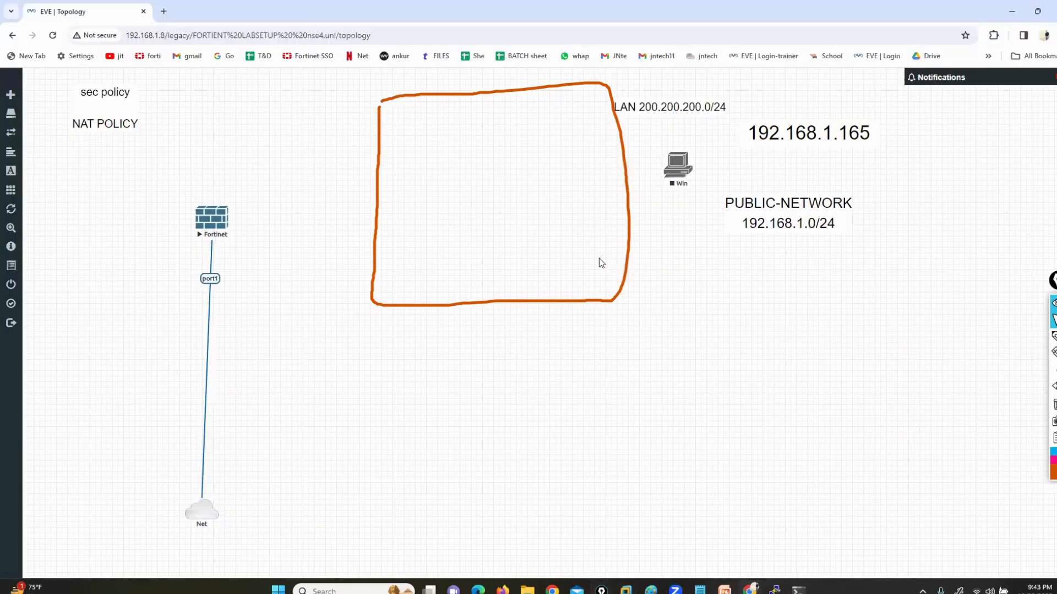
right_click(229, 221)
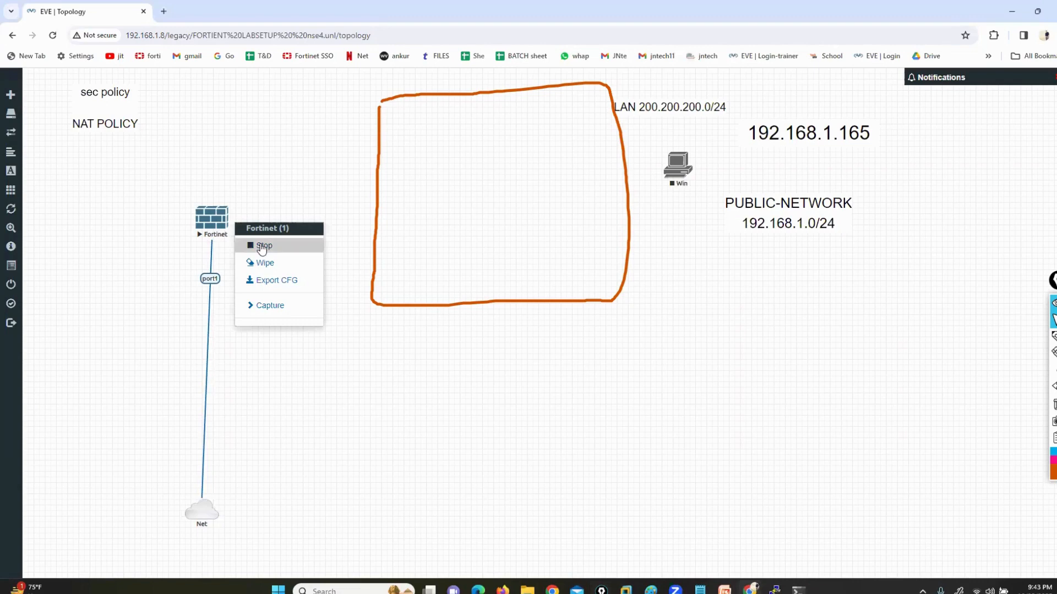
right_click(198, 223)
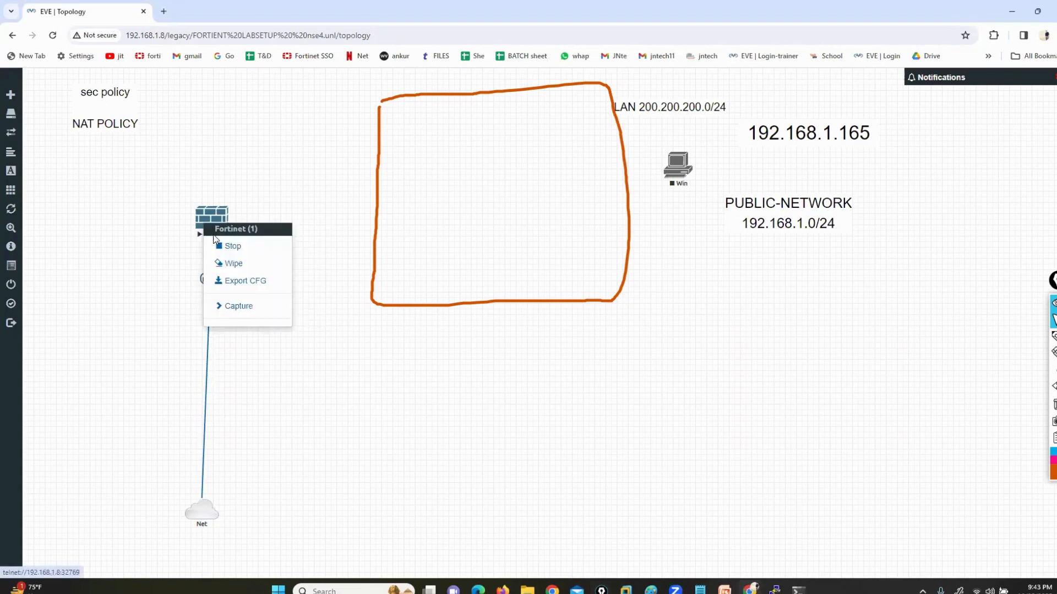
click(443, 355)
right_click(438, 335)
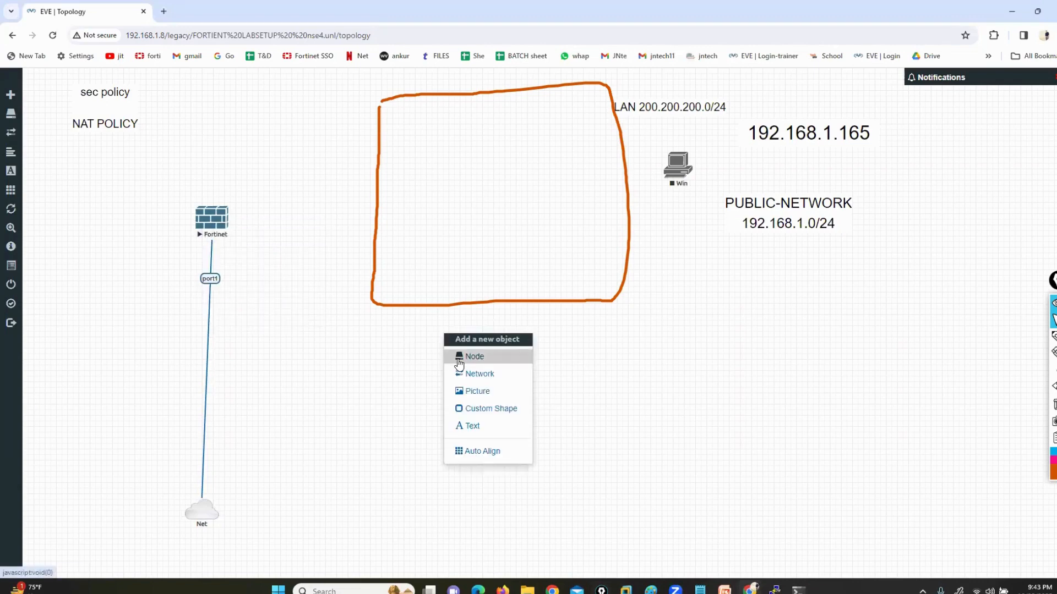
click(458, 358)
text(for)
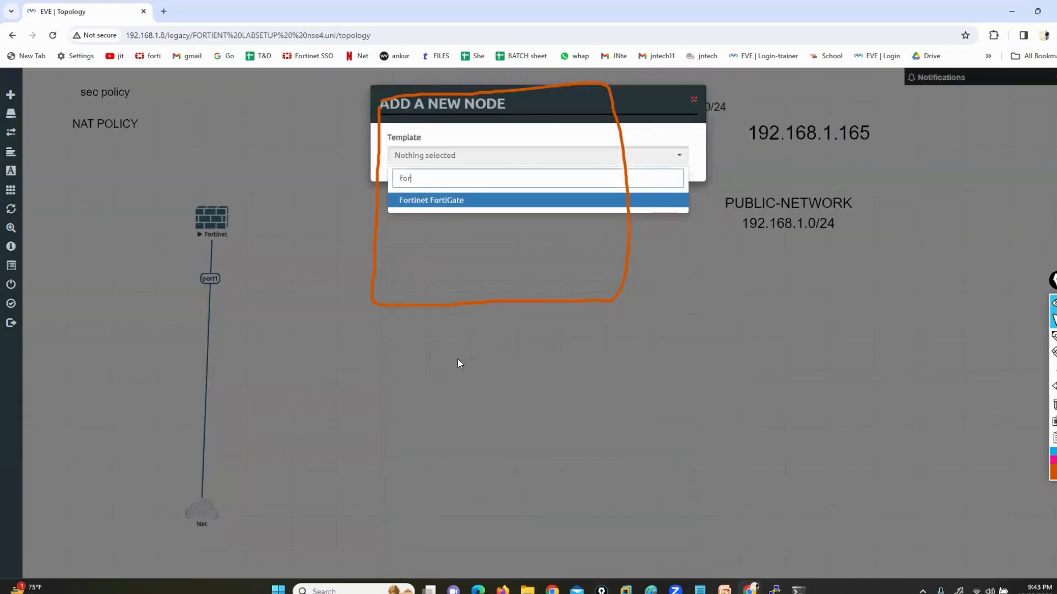
click(455, 200)
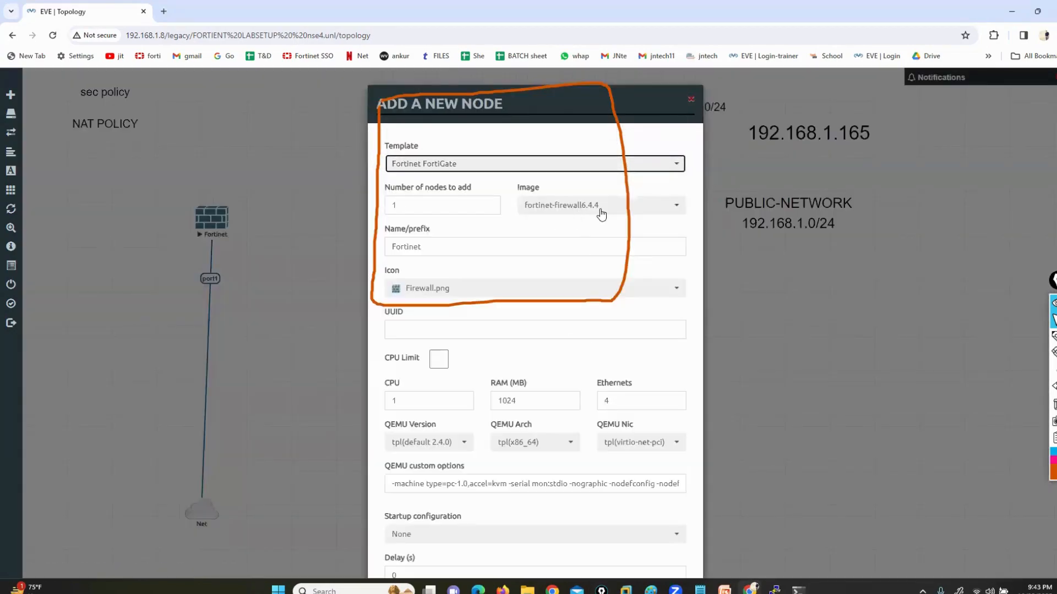
scroll(601, 213, down, 3)
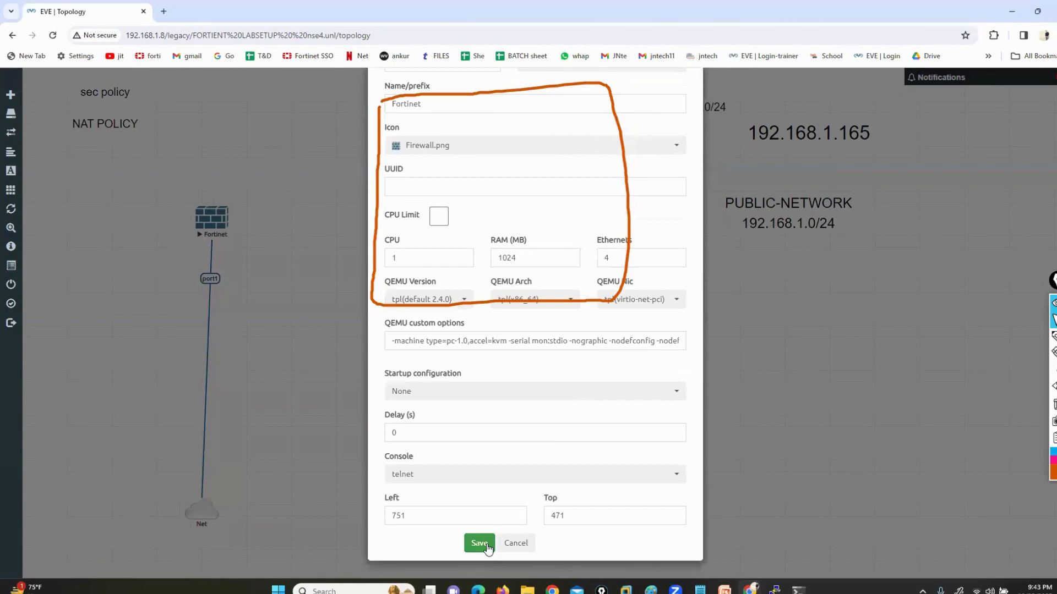
click(514, 544)
Switch back to the FortiGate dashboard, tick FortiCare Support, Firmware & General Updates, IPS, AntiVirus and Web Filtering with the pen, and clear the drawings
click(502, 589)
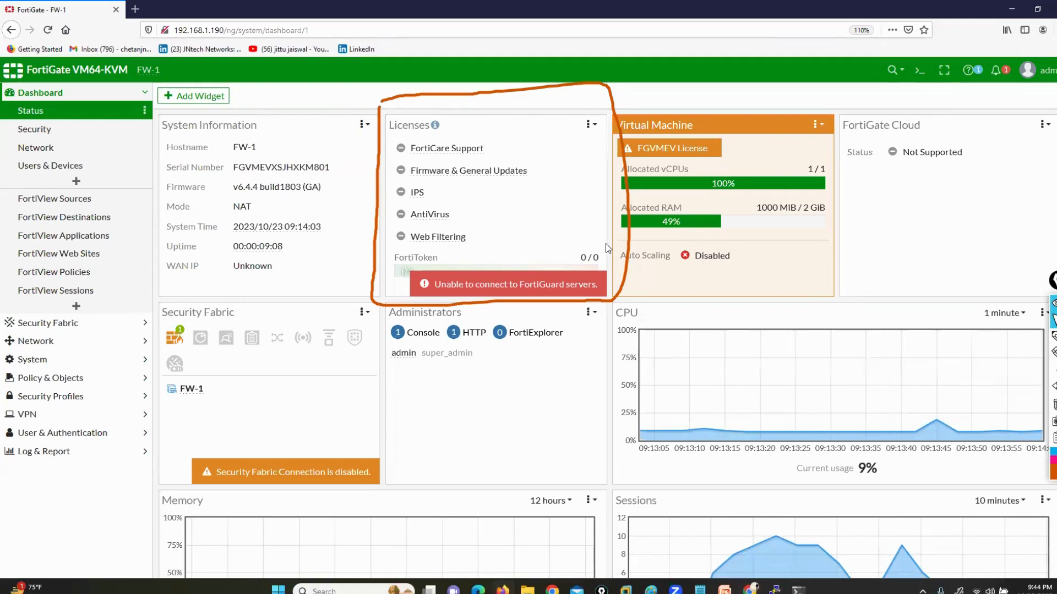
mouse_move(532, 236)
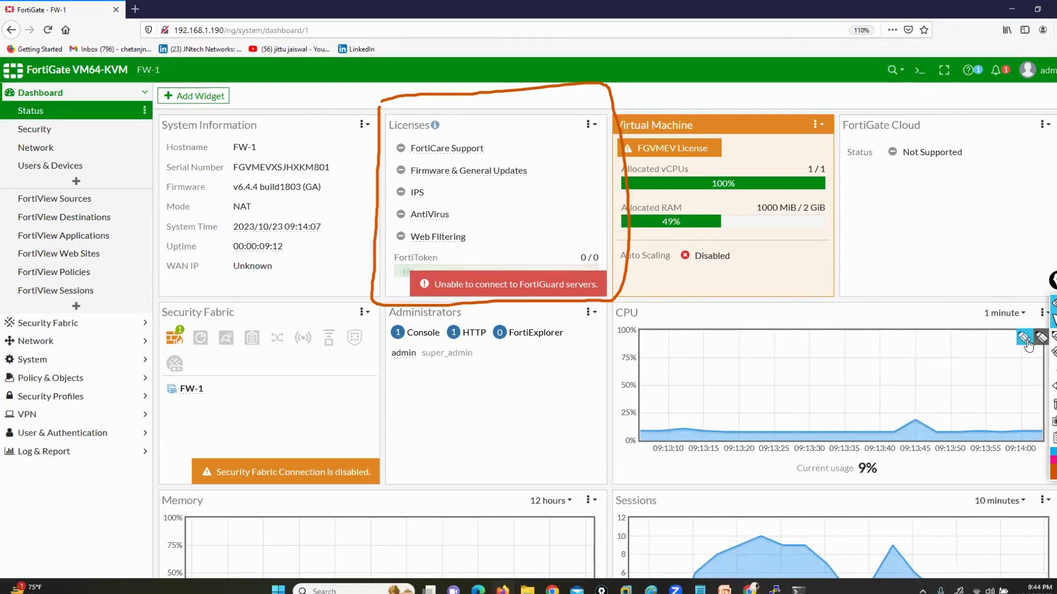
click(1025, 341)
drag(487, 147, 576, 157)
mouse_move(447, 191)
mouse_down()
mouse_move(467, 188)
mouse_move(484, 201)
mouse_up()
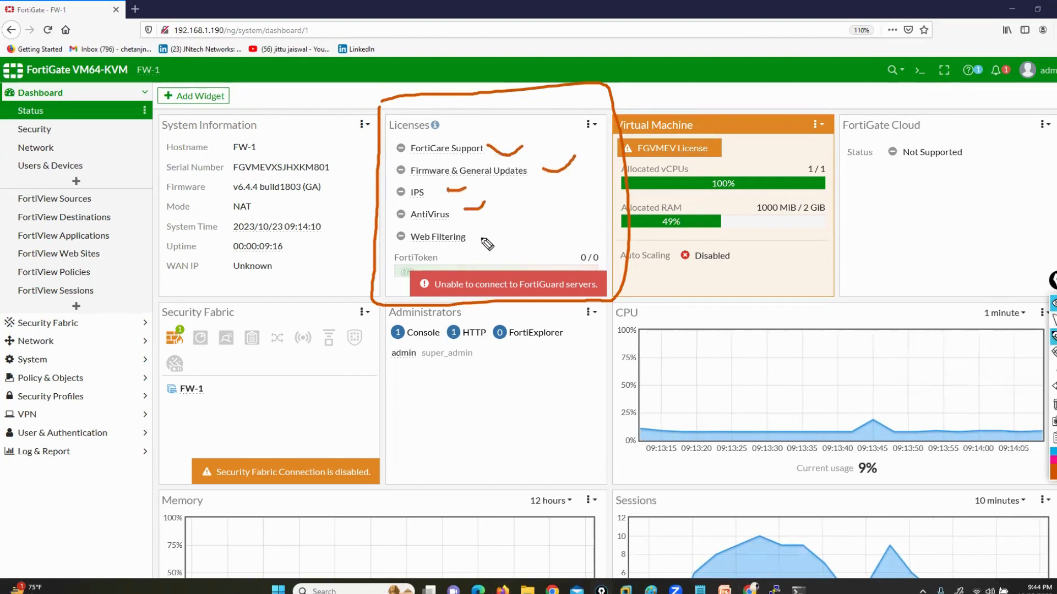
drag(479, 240, 506, 227)
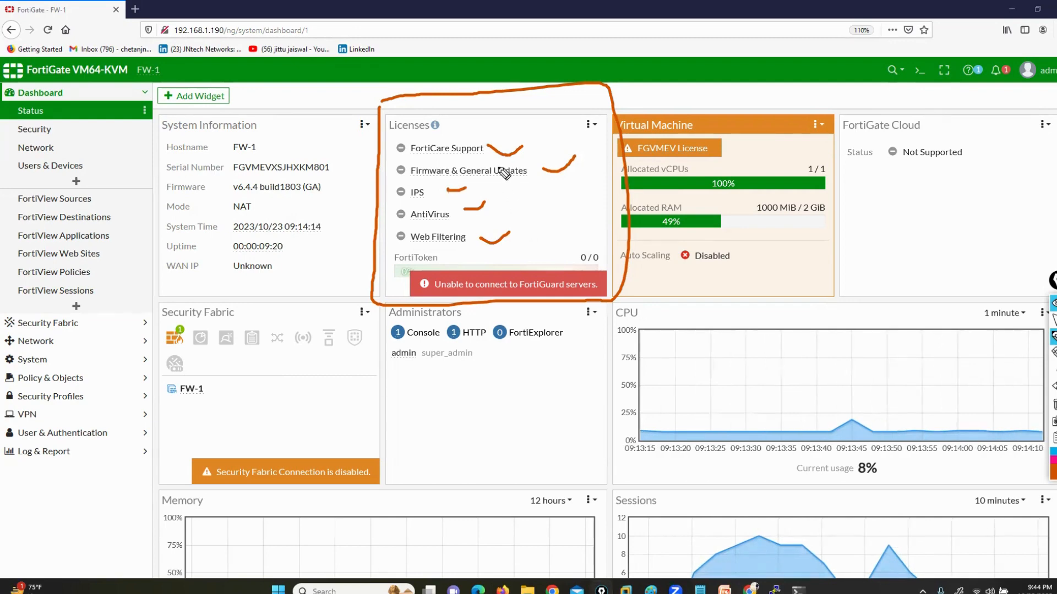
mouse_move(494, 156)
mouse_down()
mouse_move(523, 146)
mouse_move(551, 171)
mouse_move(596, 144)
mouse_up()
mouse_move(456, 191)
mouse_down()
mouse_move(480, 189)
mouse_move(494, 214)
mouse_move(540, 230)
mouse_up()
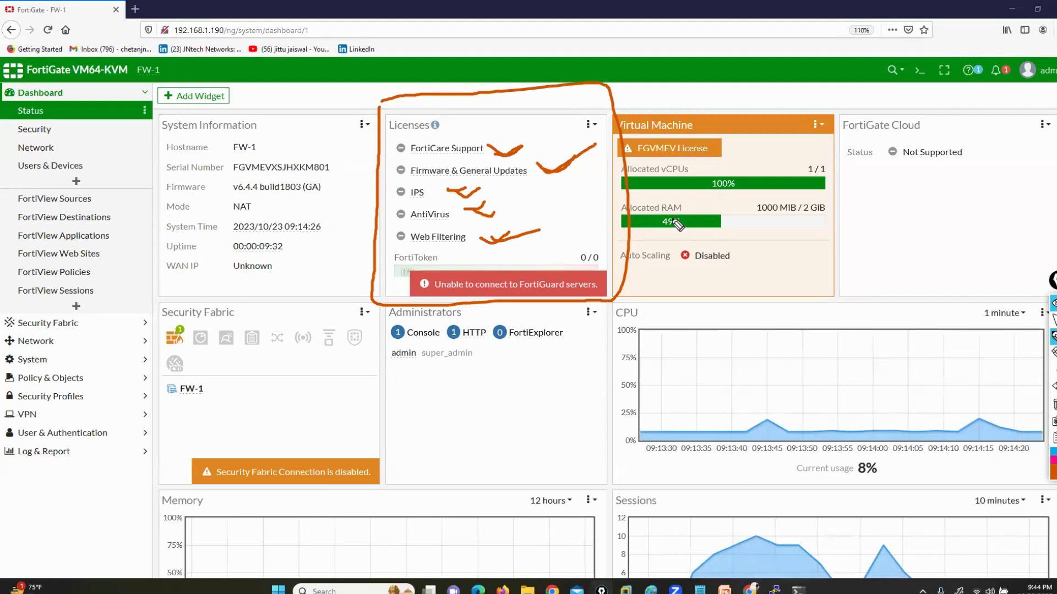
click(1054, 404)
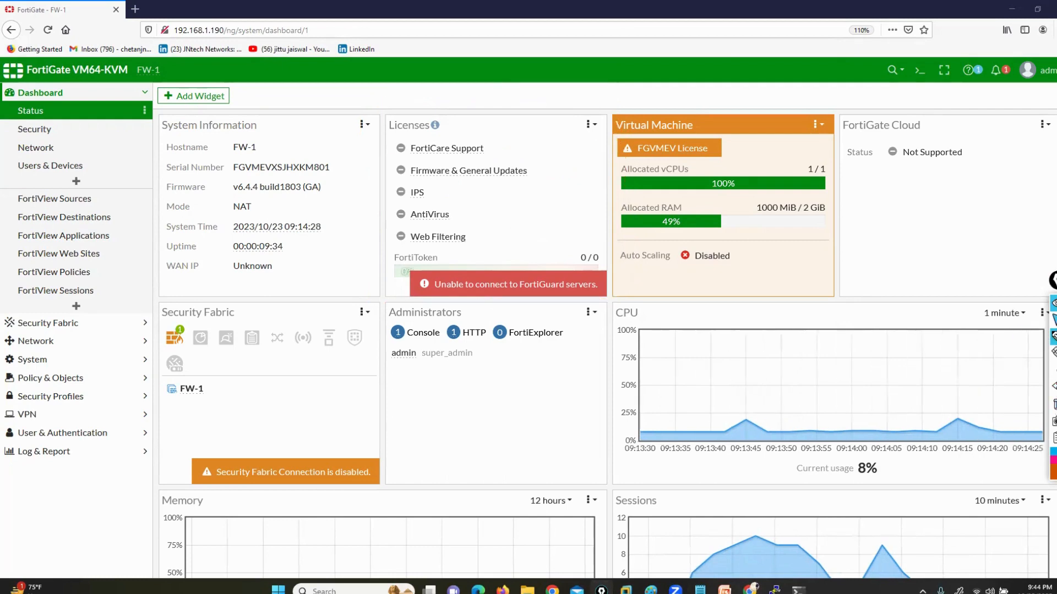
View the FortiGuard license information under System, and highlight the Web Filtering, Application Control and Antivirus topics in the Notepad list
click(47, 359)
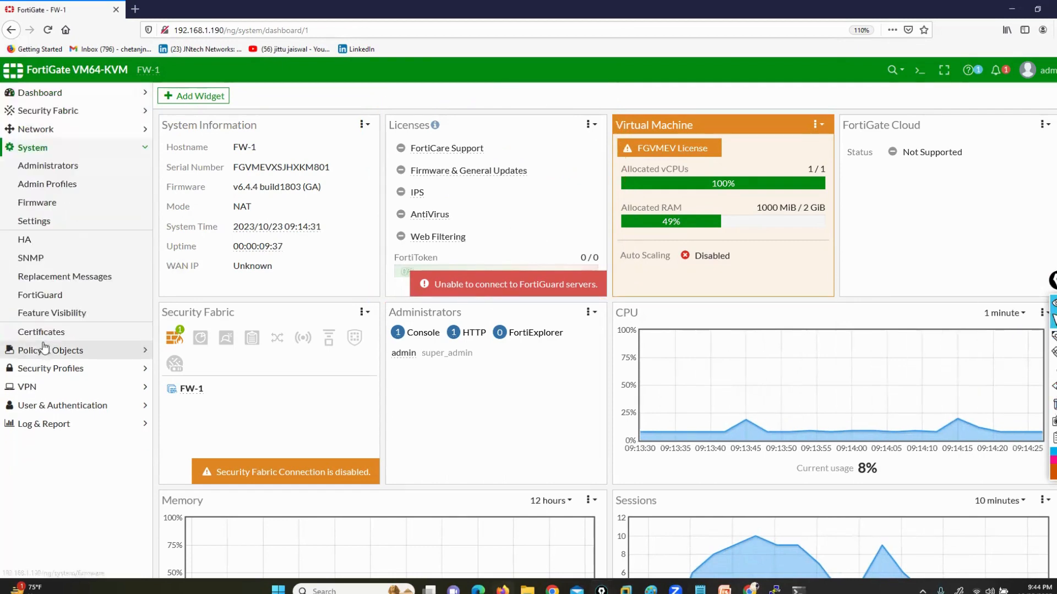
click(39, 295)
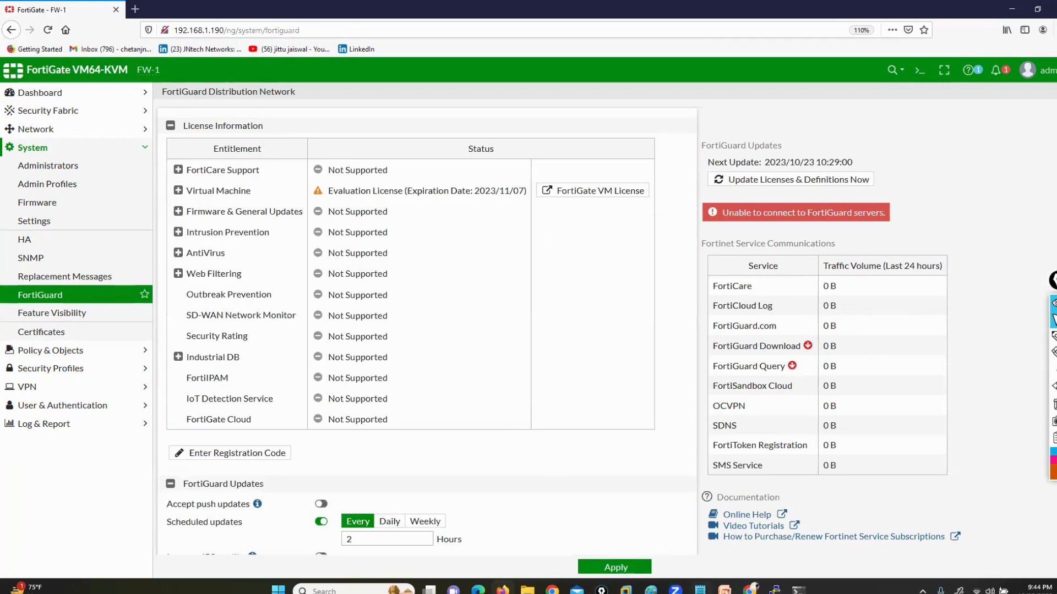
key(alt+Tab)
drag(206, 204, 360, 262)
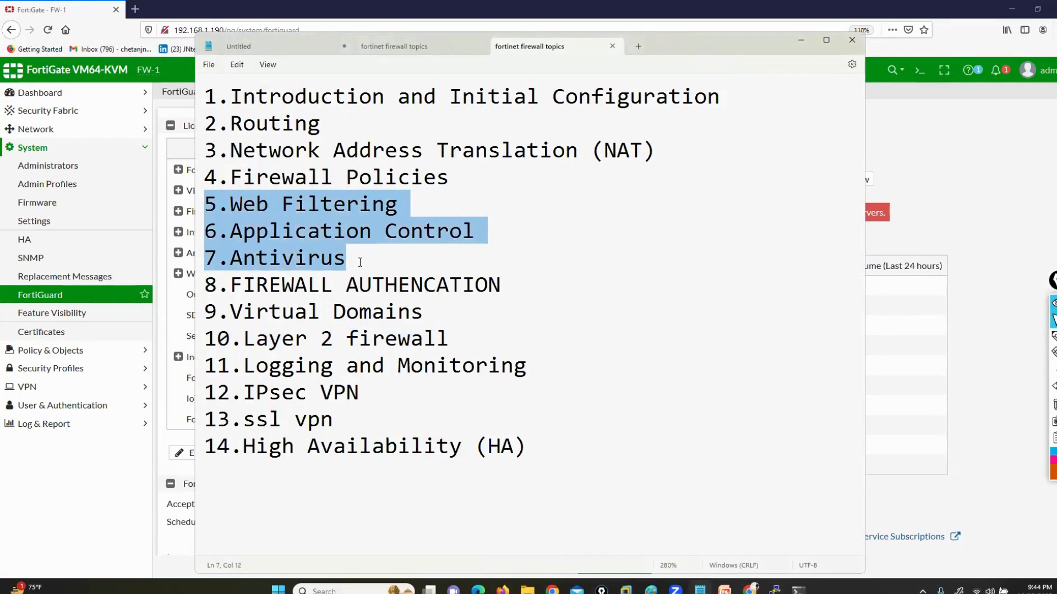
click(800, 40)
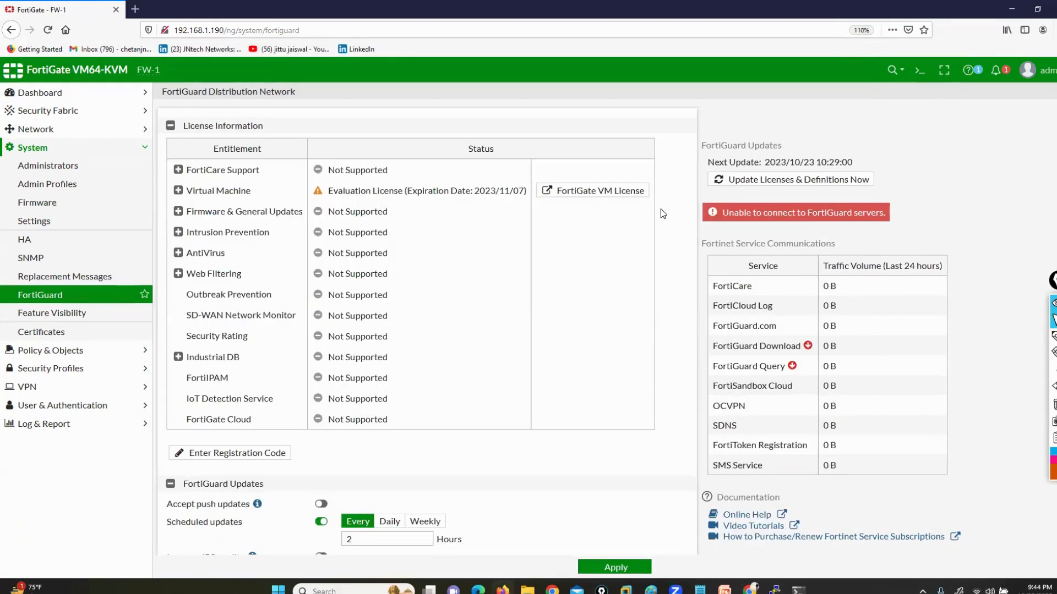
Return to the Status dashboard, outline the Virtual Machine widget, underline its 2 GiB RAM limit with the pen, and clear the drawings
click(47, 92)
click(69, 110)
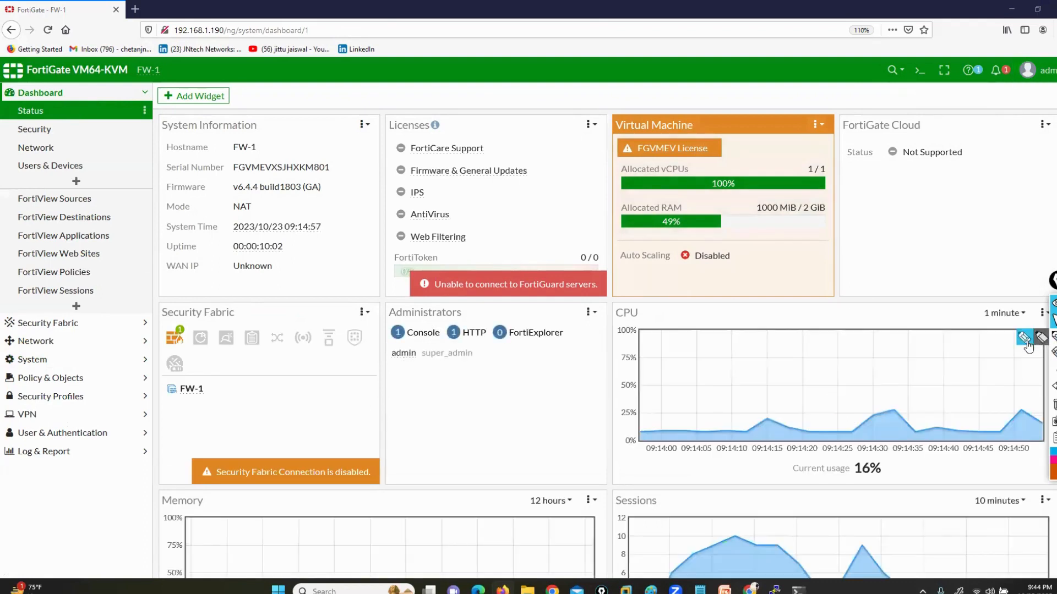
click(1024, 338)
mouse_move(604, 103)
mouse_down()
mouse_move(605, 294)
mouse_move(737, 301)
mouse_move(863, 193)
mouse_move(780, 89)
mouse_move(606, 105)
mouse_up()
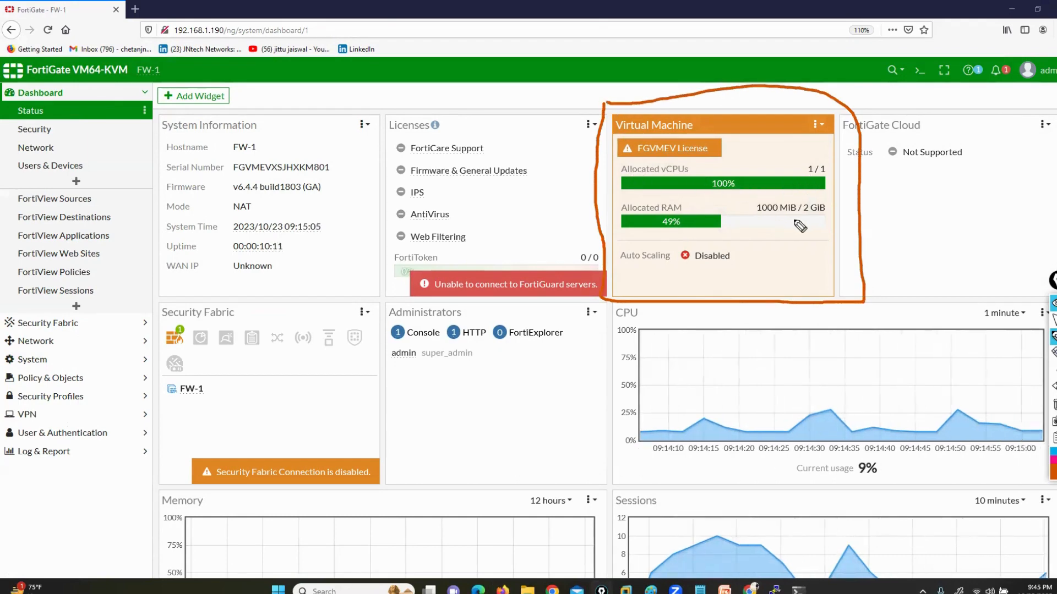
drag(796, 218, 819, 217)
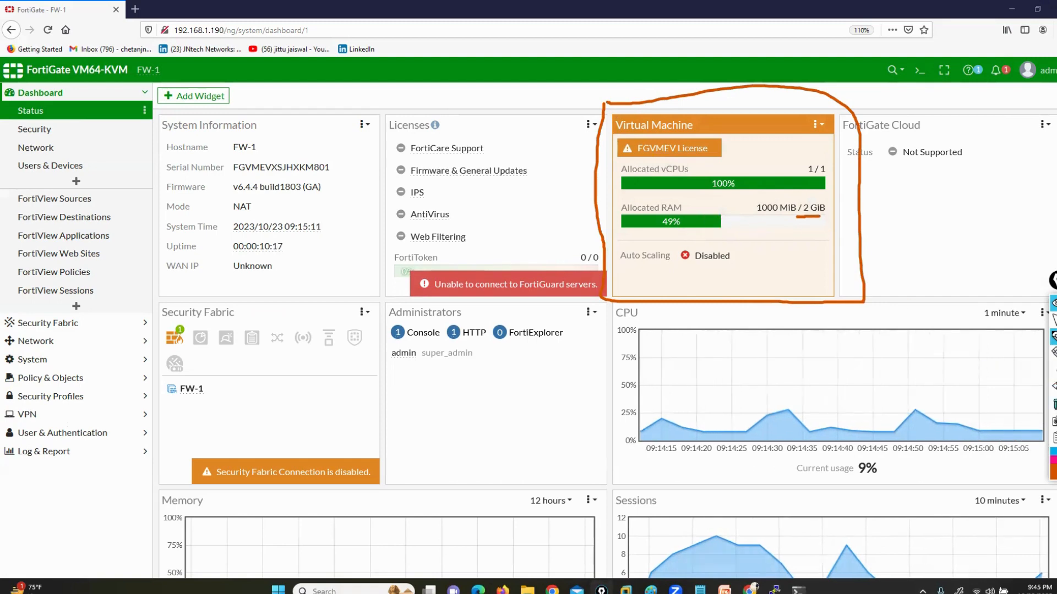
click(1055, 405)
Tick the FortiGate Cloud widget with the annotation pen, clear the mark, and tick the Security Fabric widget
drag(914, 202, 941, 195)
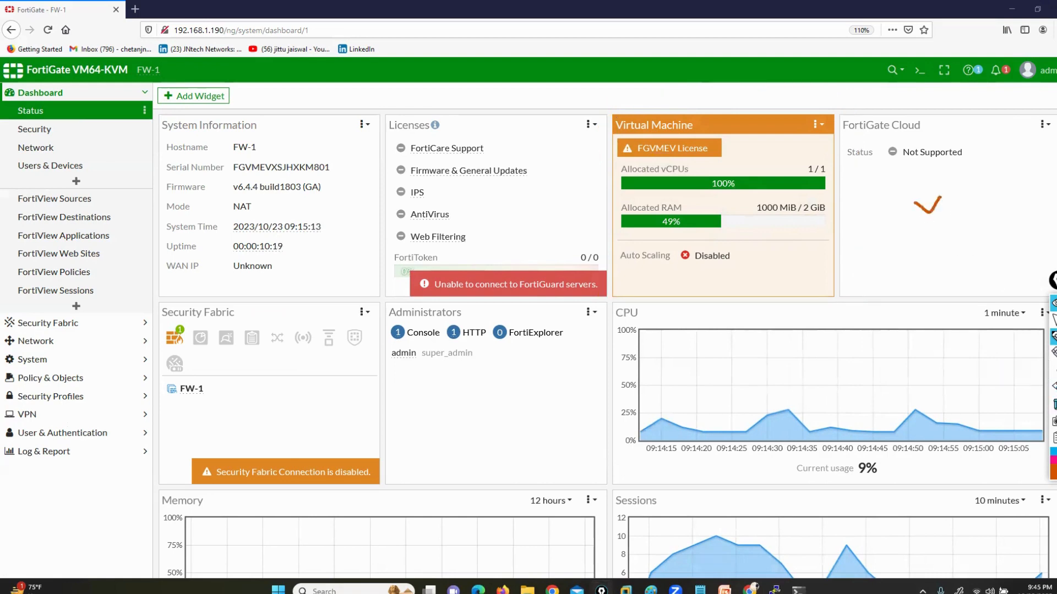
click(1054, 405)
drag(265, 368, 295, 352)
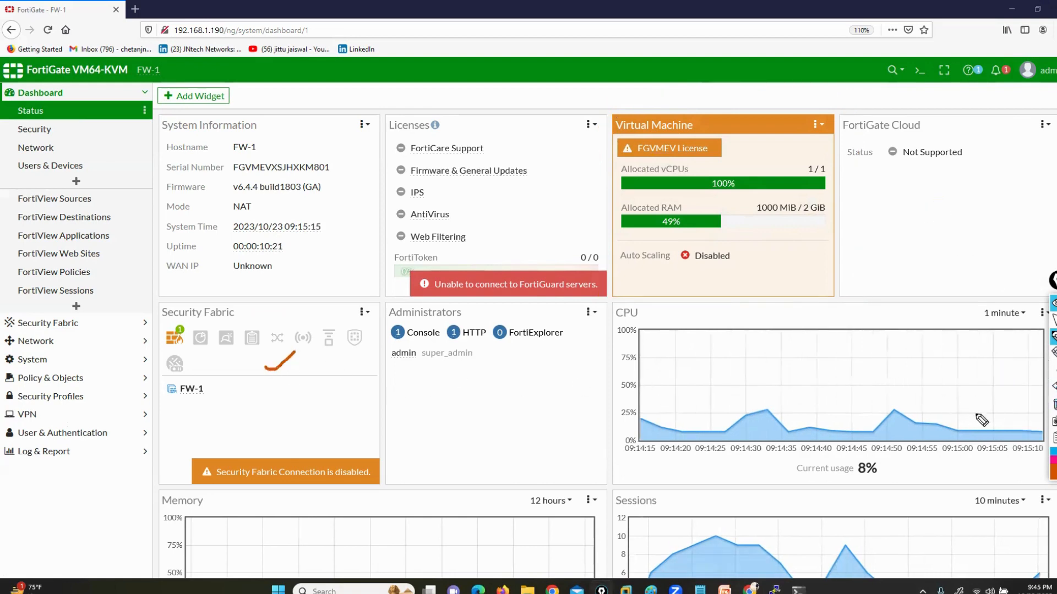
Clear the previous tick, outline the Administrators widget with the annotation pen, and circle its Console and HTTP counters
click(1055, 404)
mouse_move(542, 297)
mouse_down()
mouse_move(394, 299)
mouse_move(363, 351)
mouse_move(609, 358)
mouse_move(611, 294)
mouse_up()
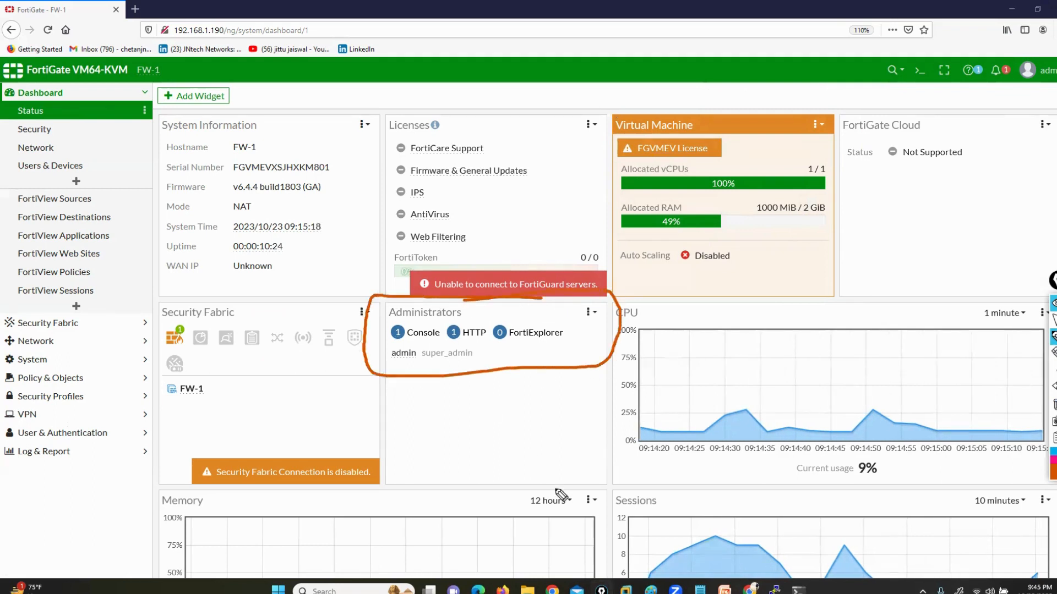
drag(306, 436, 387, 361)
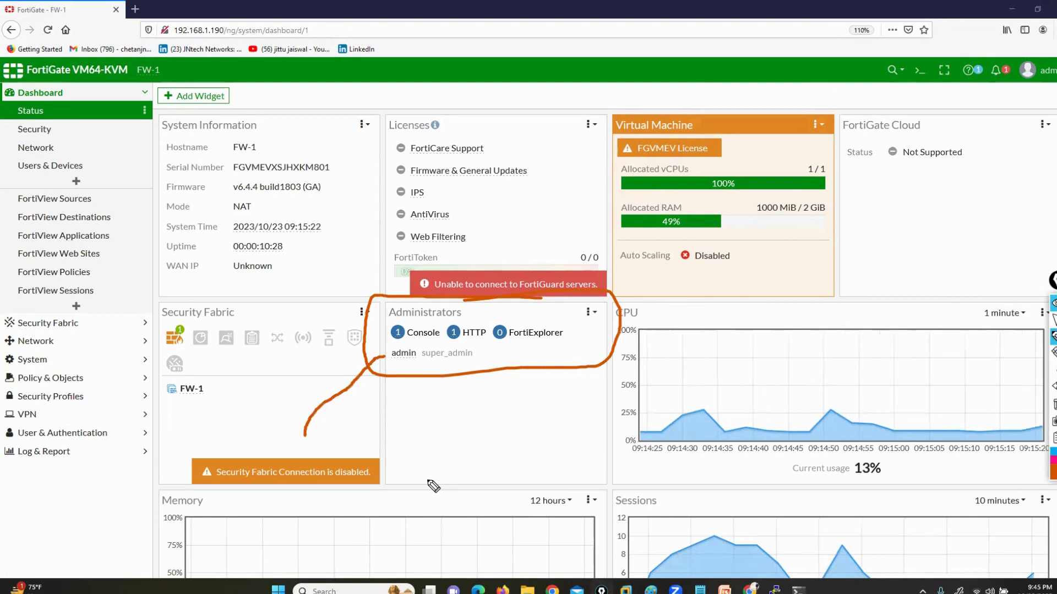
mouse_move(400, 316)
mouse_down()
mouse_move(395, 349)
mouse_move(411, 316)
mouse_move(494, 330)
mouse_move(475, 315)
mouse_up()
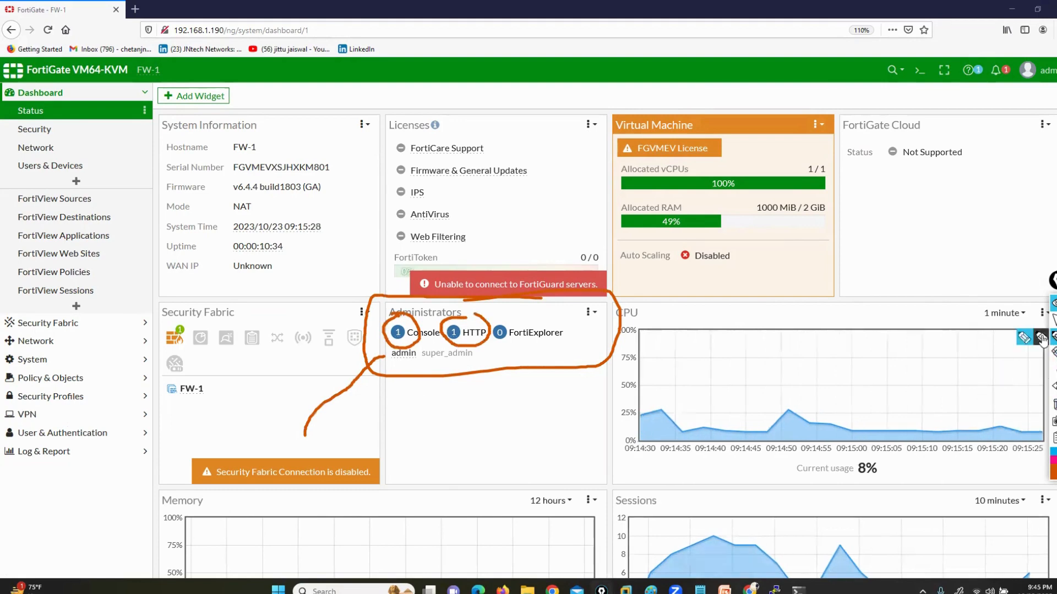
Switch the pen to blue, mark the link between the admin account and its super_admin profile, and clear the drawings
click(1052, 463)
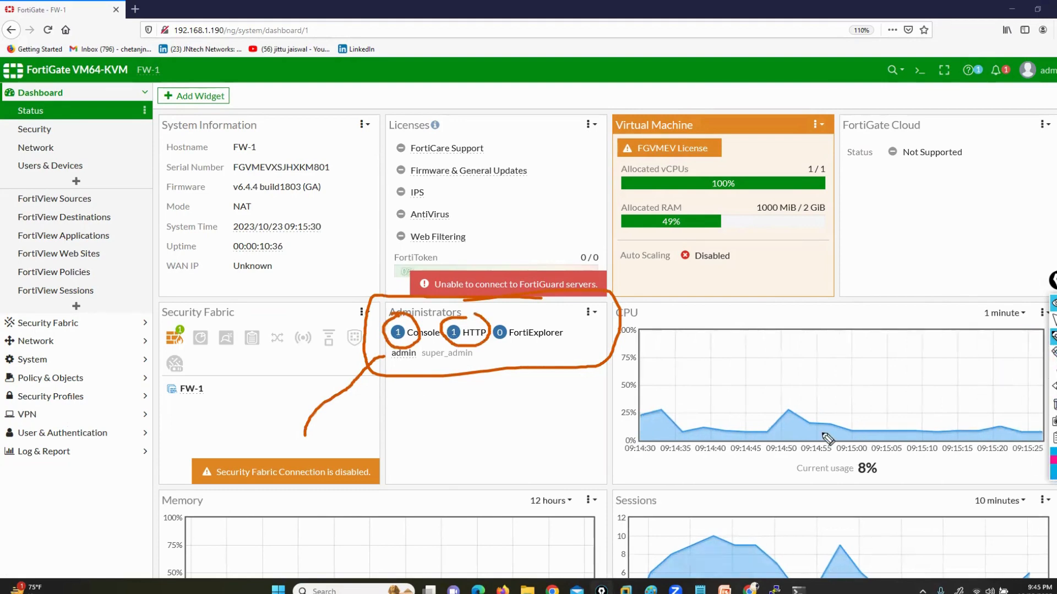
mouse_move(404, 366)
mouse_down()
mouse_move(405, 416)
mouse_move(485, 373)
mouse_move(460, 342)
mouse_move(421, 344)
mouse_move(431, 374)
mouse_up()
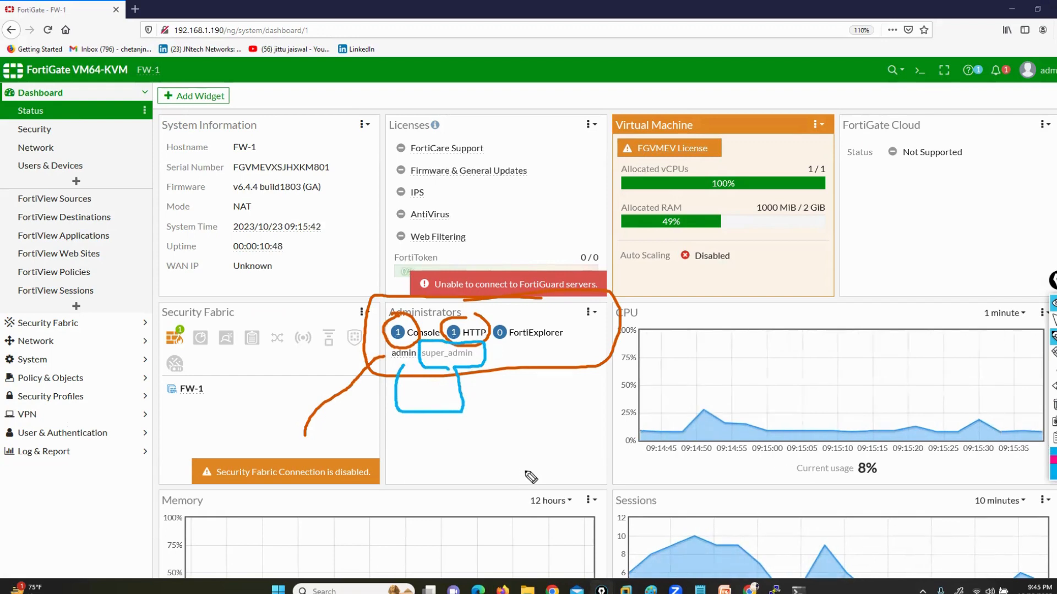
click(1053, 406)
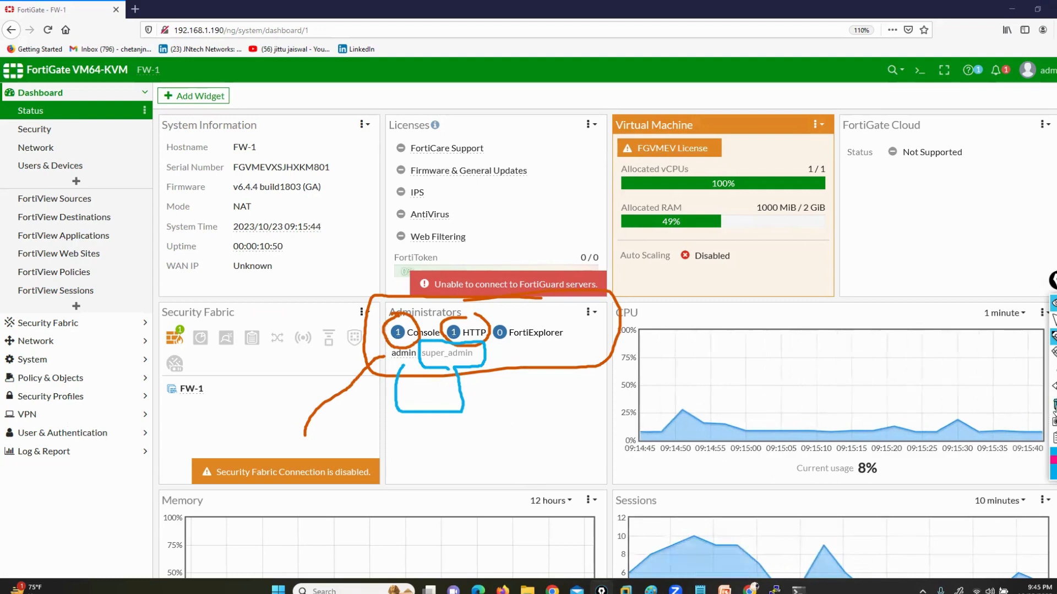
mouse_move(401, 363)
mouse_down()
mouse_move(419, 388)
mouse_move(473, 345)
mouse_up()
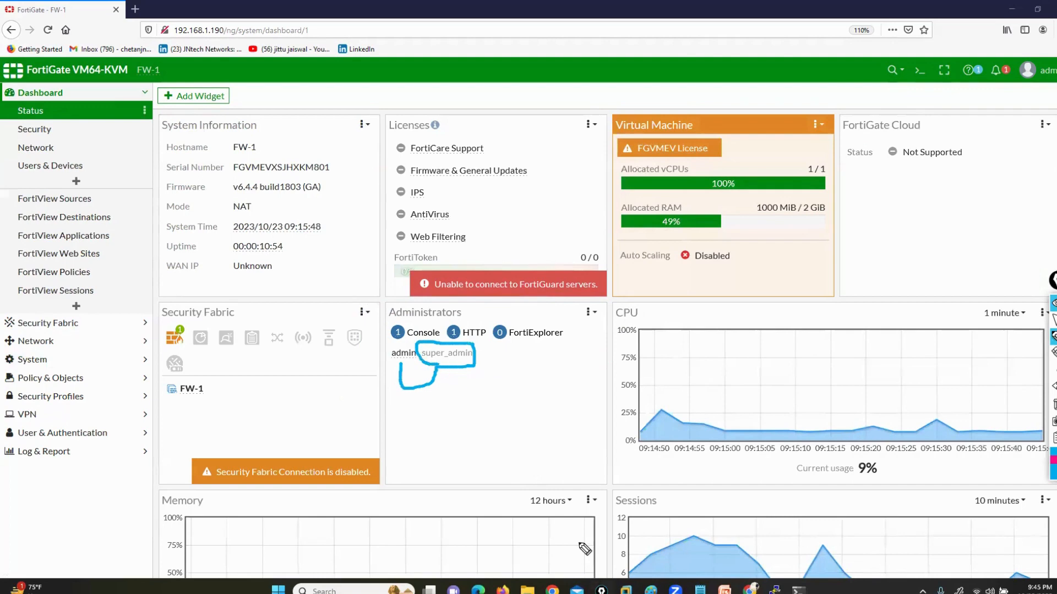
click(1053, 403)
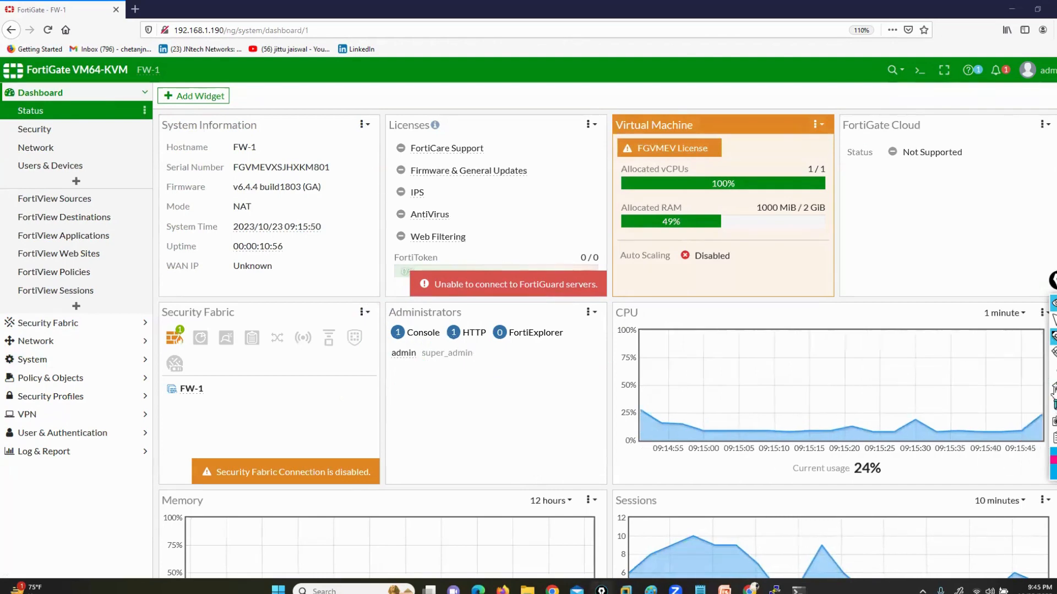
click(1053, 320)
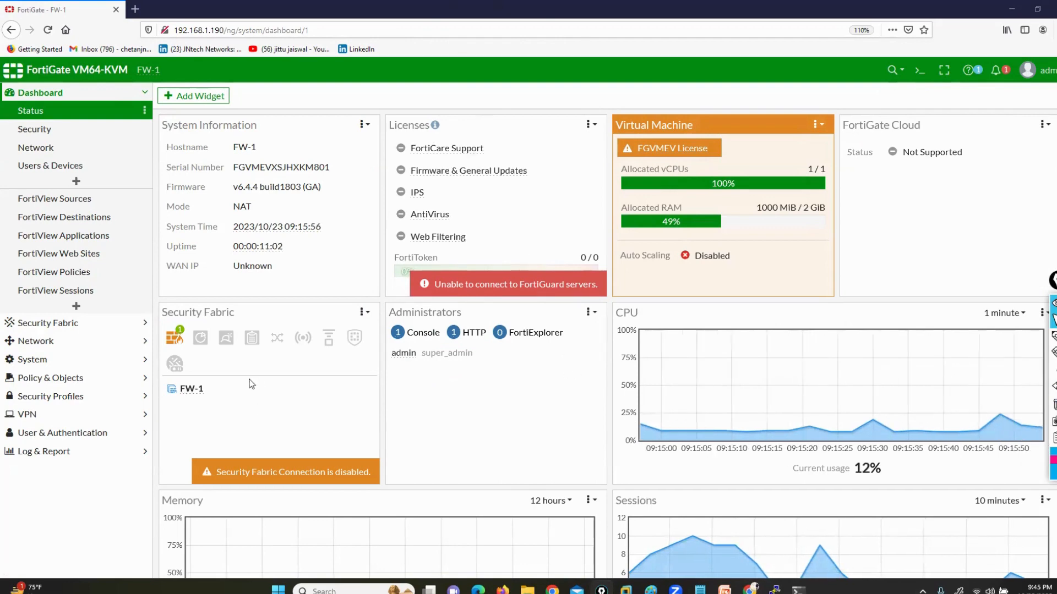
Circle and tick the Security Fabric widget with the blue annotation pen, and clear the drawings
scroll(236, 363, down, 2)
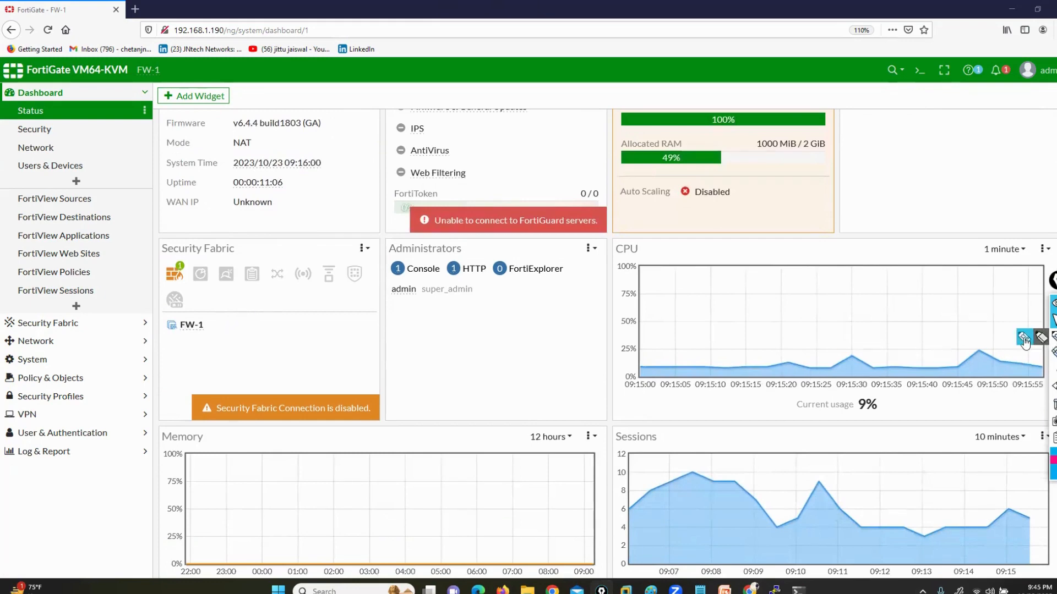
click(1023, 336)
mouse_move(264, 233)
mouse_down()
mouse_move(216, 230)
mouse_move(132, 278)
mouse_move(264, 361)
mouse_move(261, 231)
mouse_up()
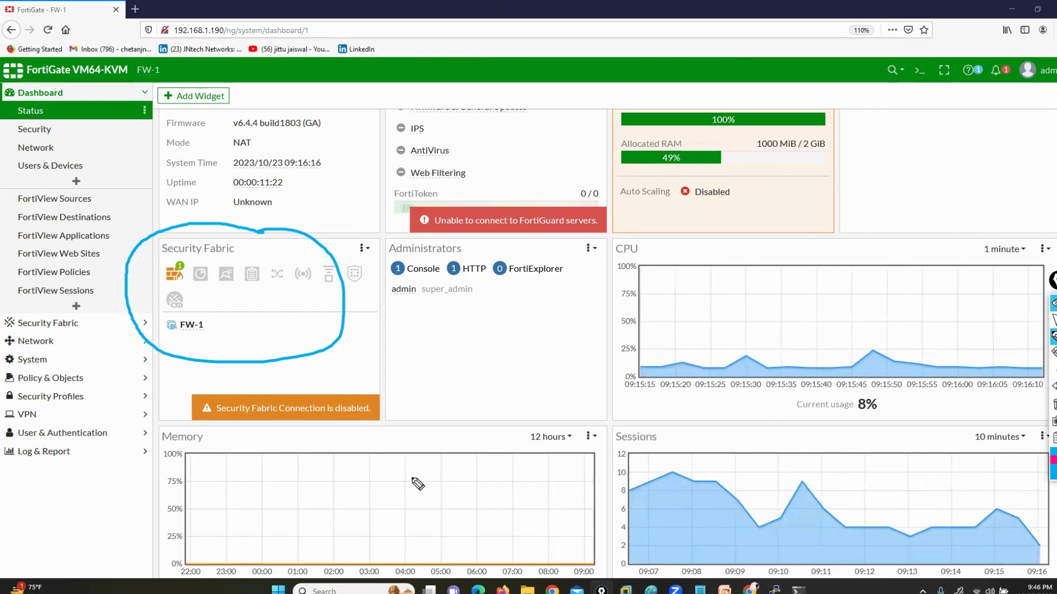
drag(222, 315, 292, 293)
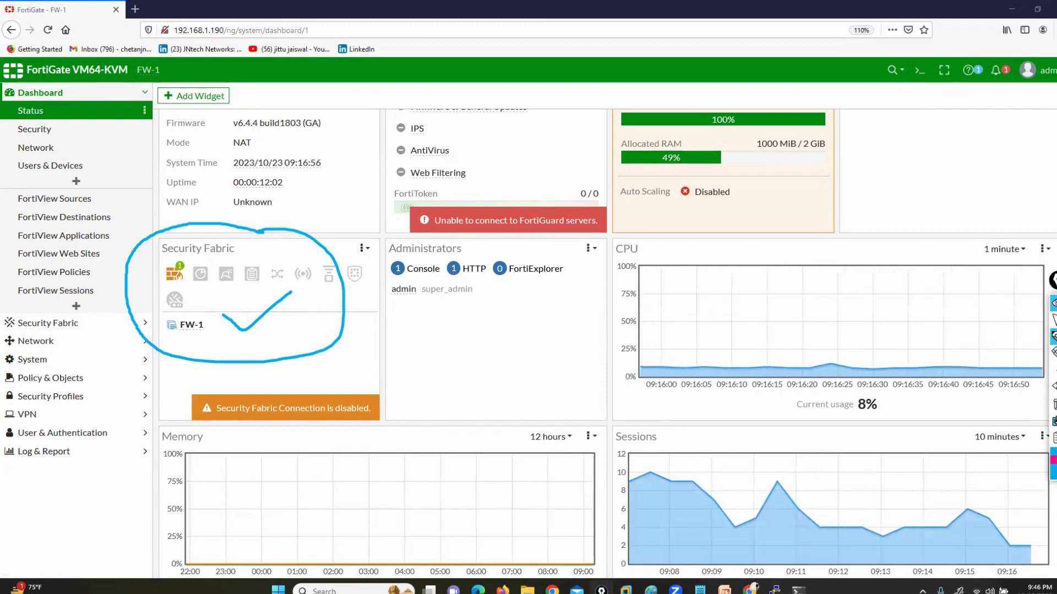
click(1054, 408)
click(1055, 321)
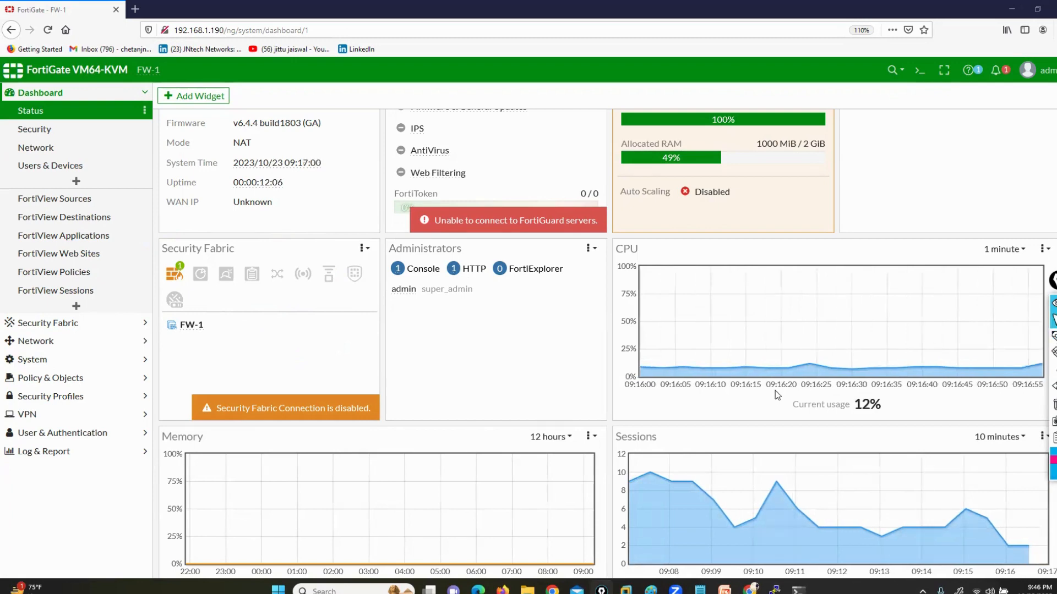
Circle the CPU widget's title with the annotation pen, view the Memory and Sessions widgets, and clear the drawing
scroll(776, 393, up, 2)
click(1024, 340)
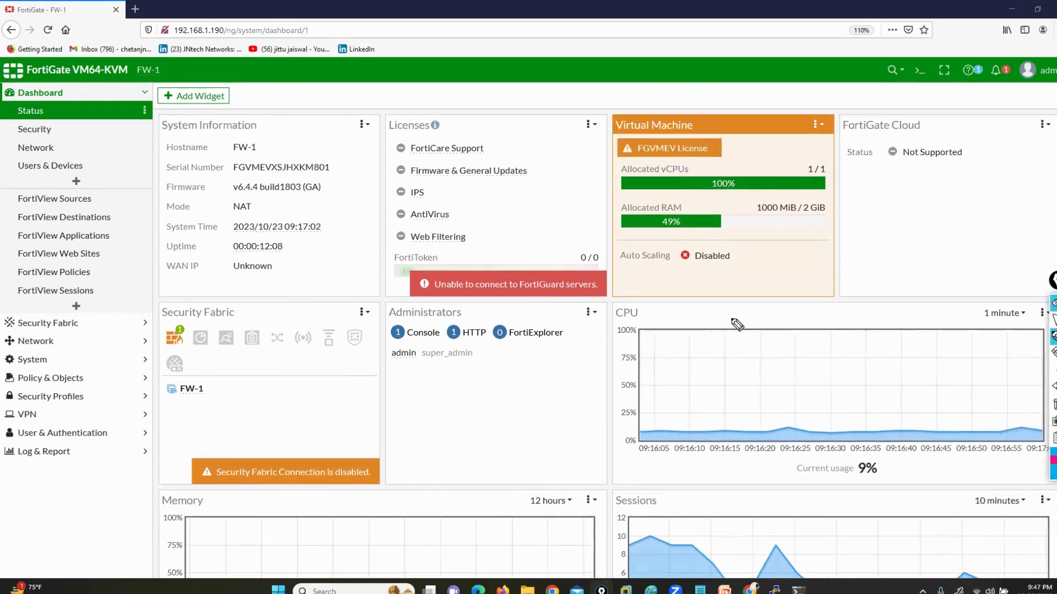
mouse_move(679, 288)
mouse_down()
mouse_move(583, 337)
mouse_move(649, 303)
mouse_up()
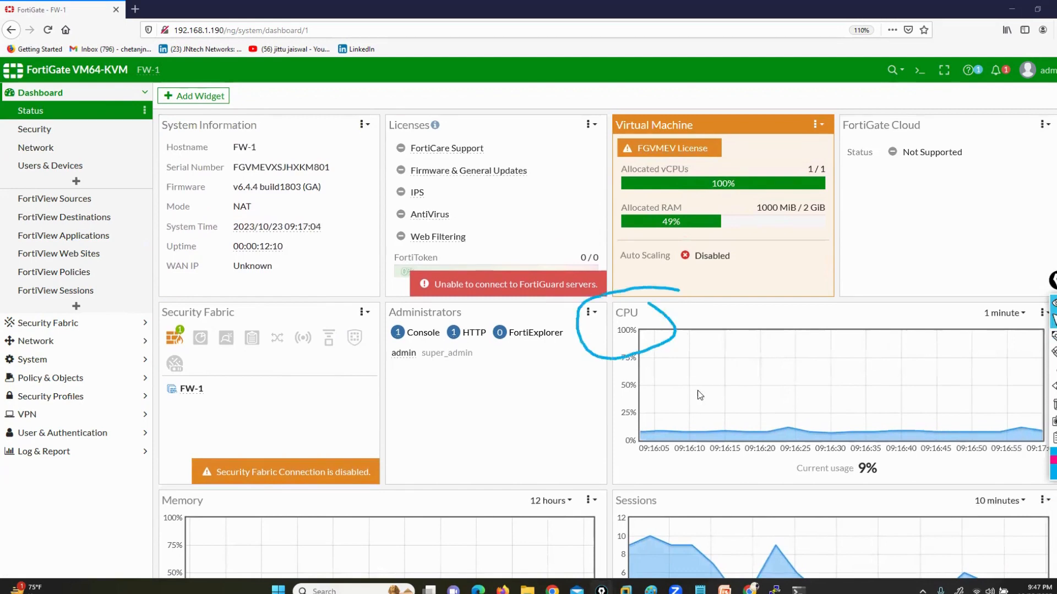
scroll(698, 393, down, 4)
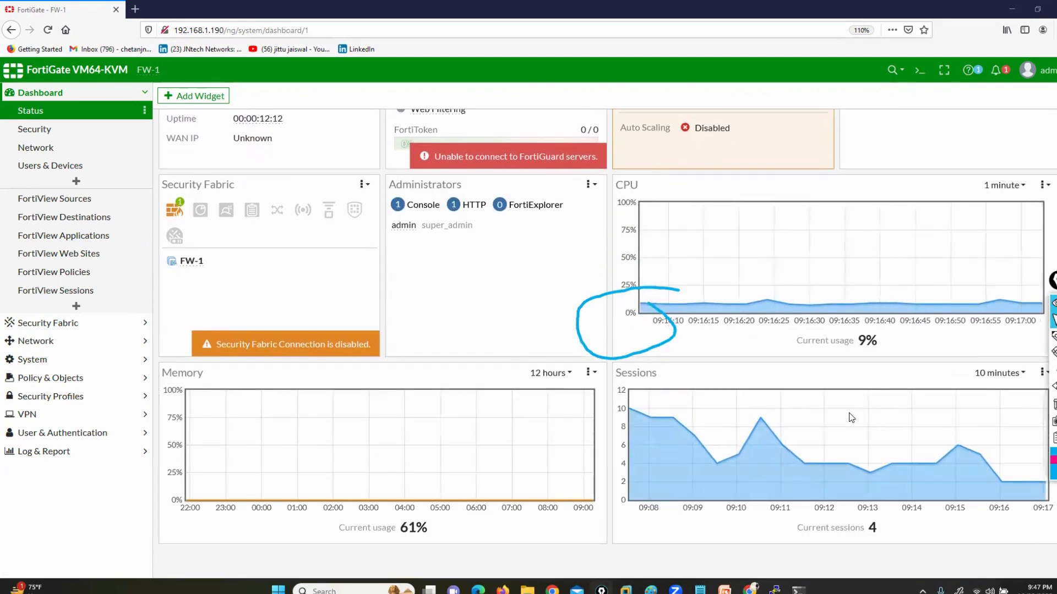
click(1054, 406)
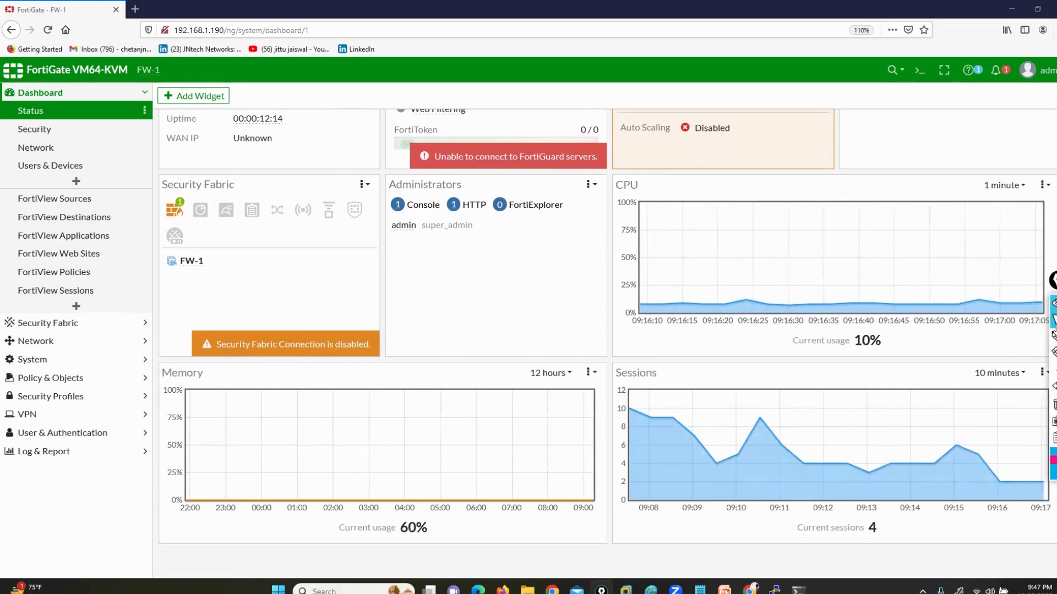
Set the Memory widget's time range to 1 hour and decline the Firefox update for now
click(557, 377)
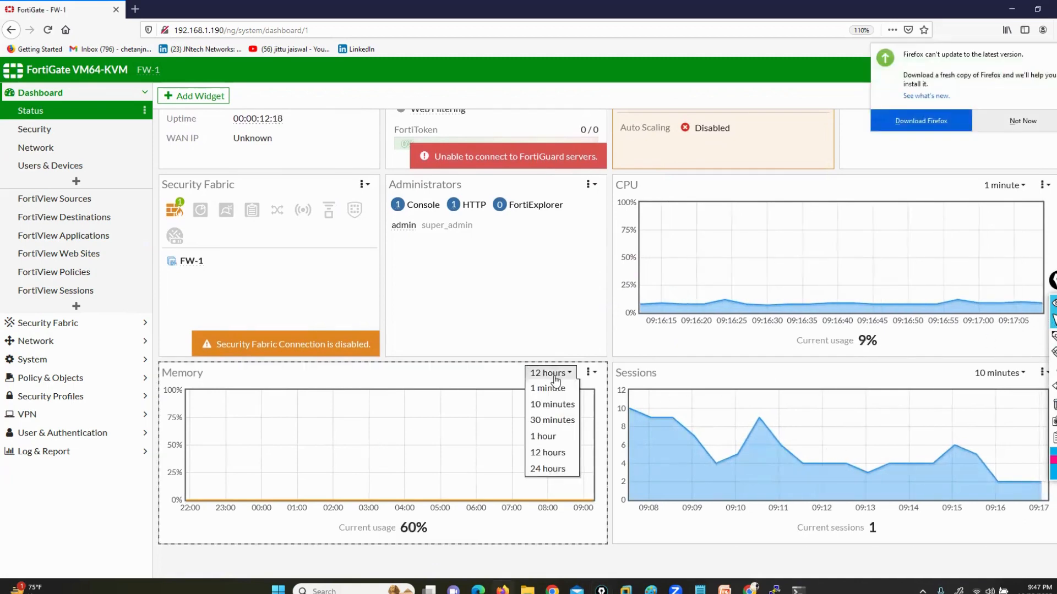
click(555, 389)
click(553, 375)
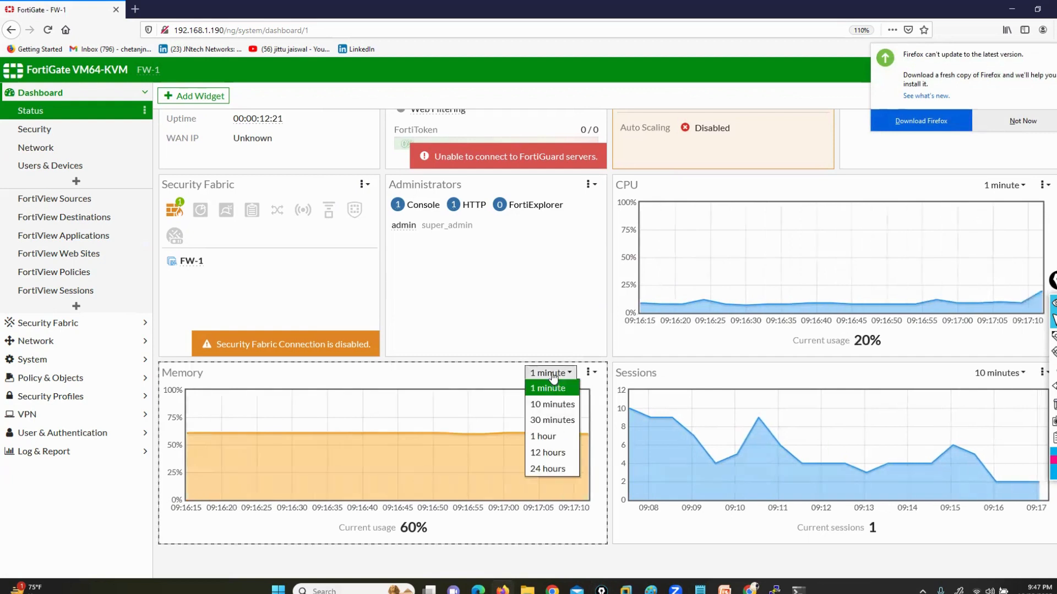
click(542, 437)
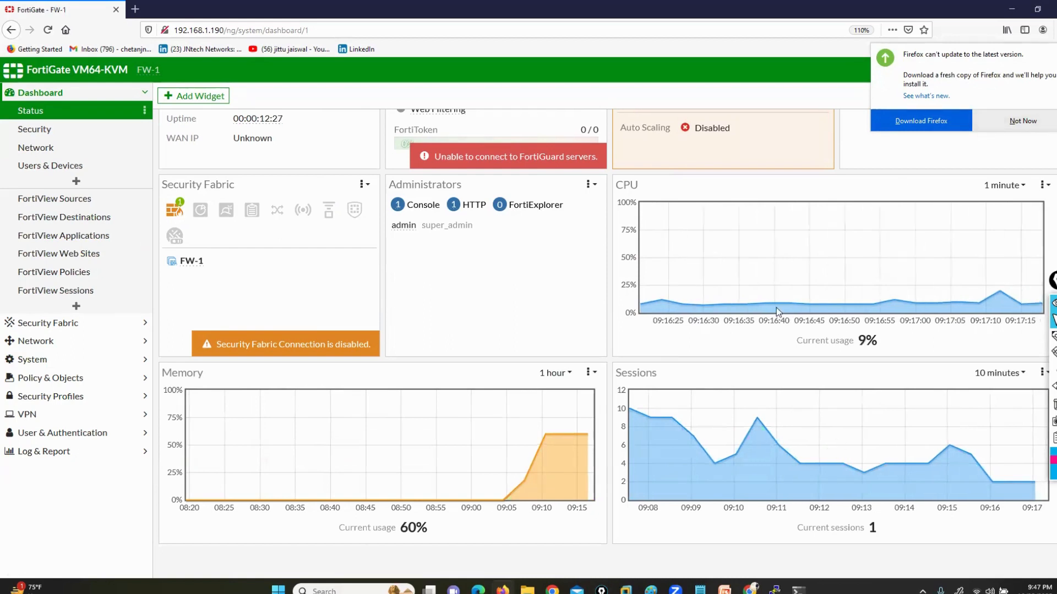
click(1023, 121)
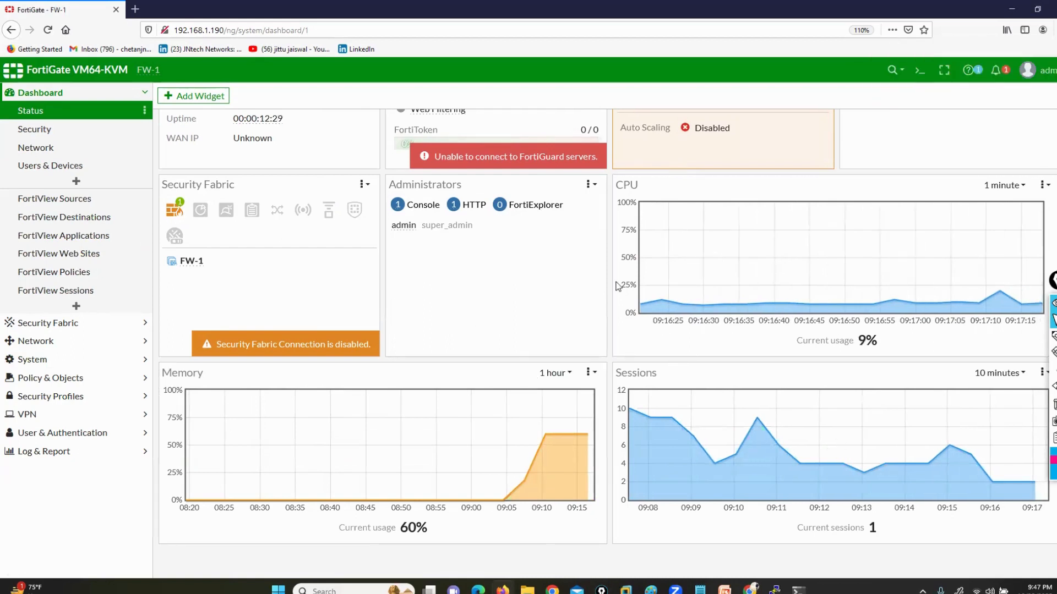
Browse the widgets available for the Status dashboard and search them for "inter"
scroll(653, 457, up, 3)
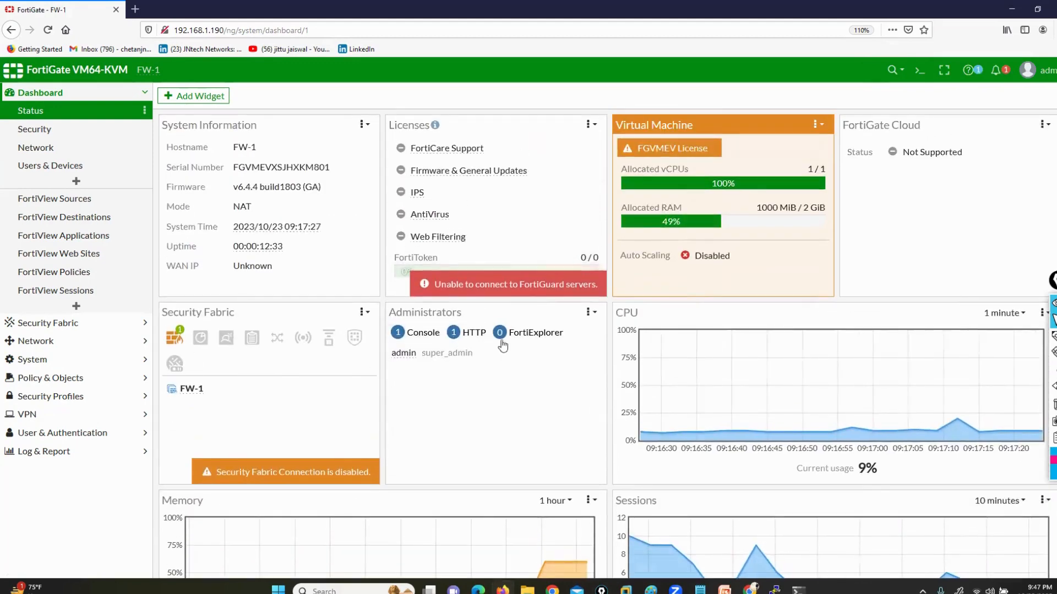
click(187, 95)
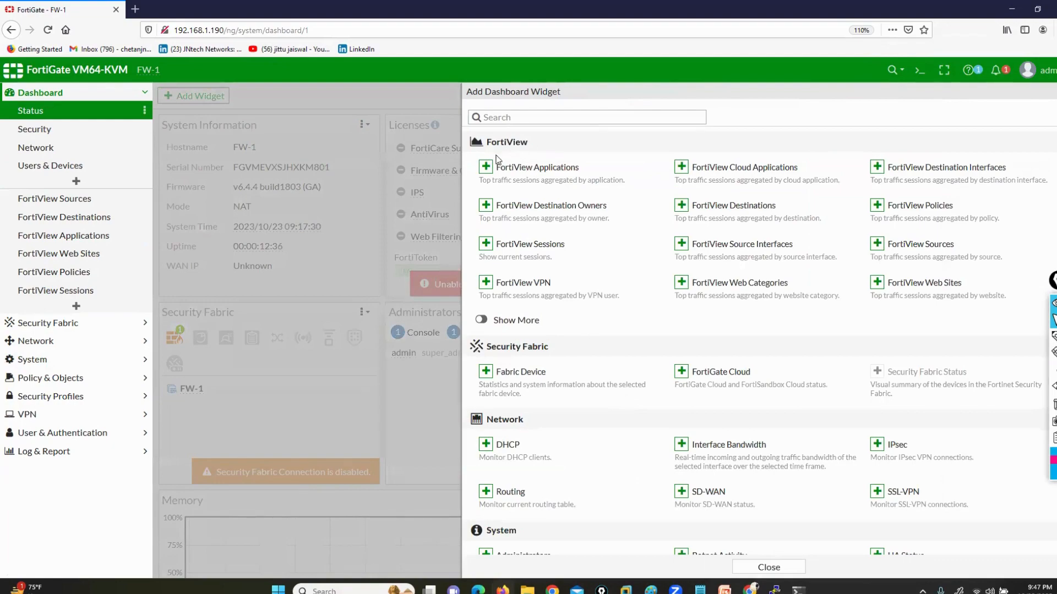
scroll(579, 466, down, 8)
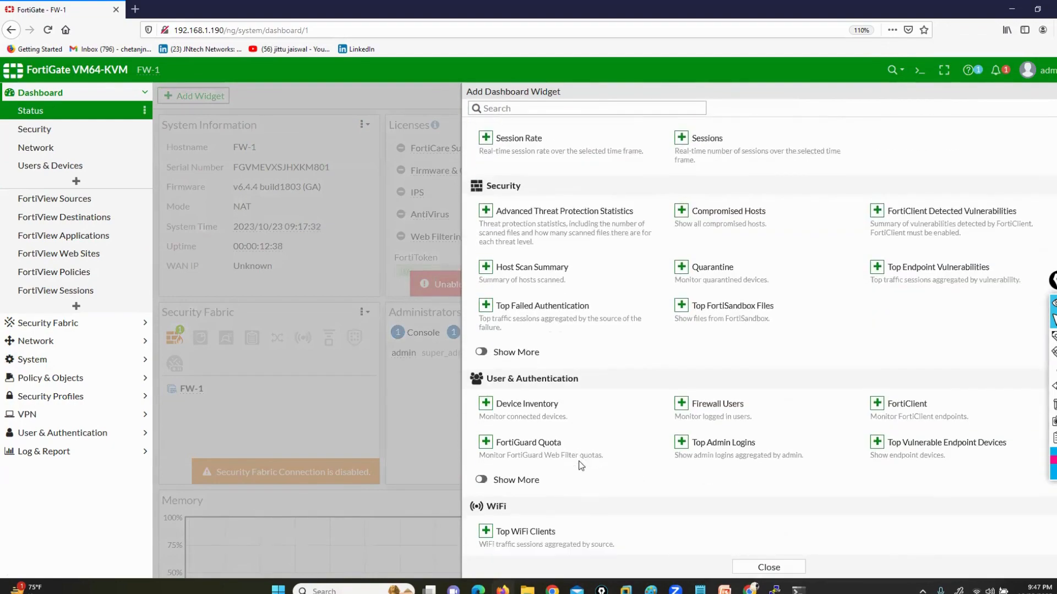
scroll(578, 464, up, 10)
click(518, 118)
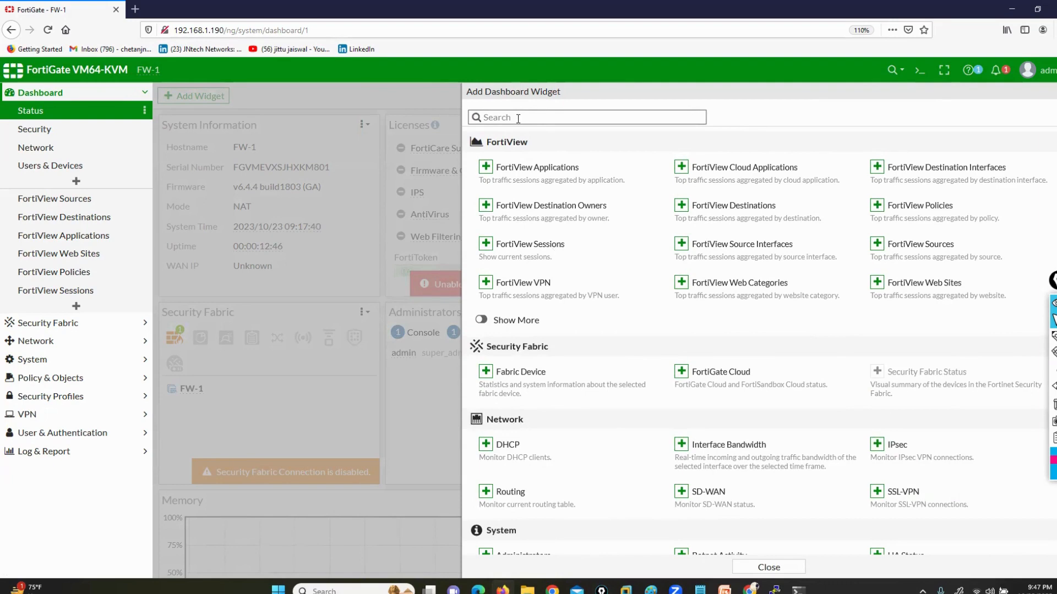
text(inter)
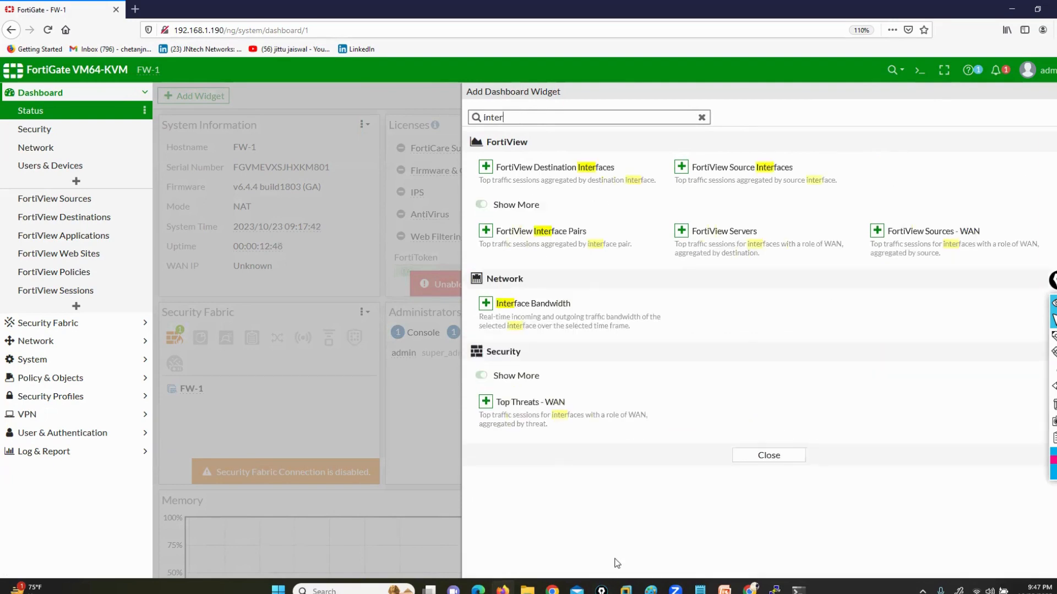
Add the Interface Bandwidth widget to the Status dashboard with port4 as its interface
mouse_move(700, 589)
click(507, 304)
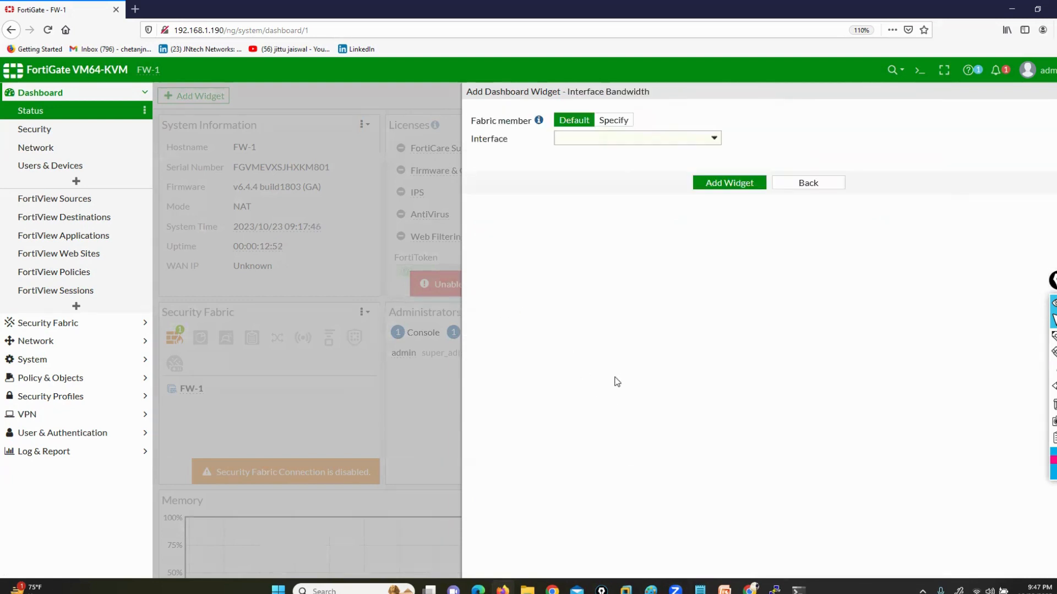
click(674, 138)
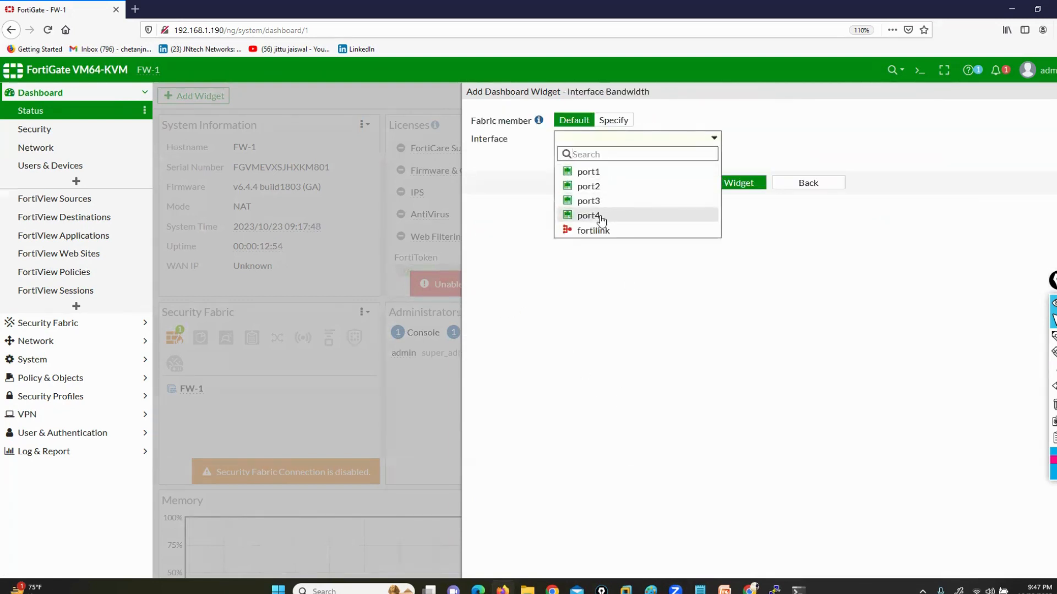
click(597, 216)
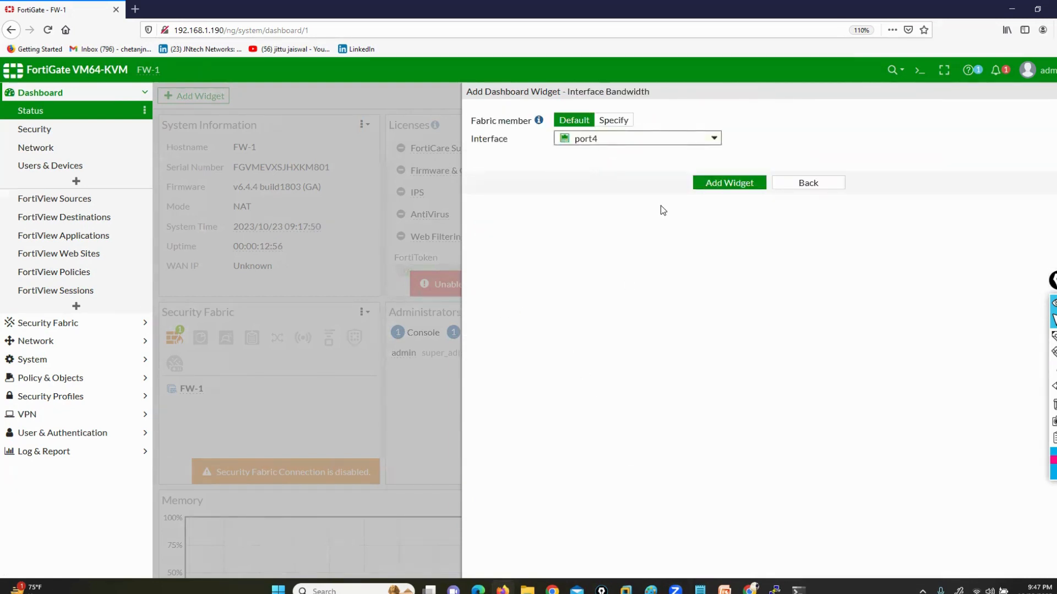
click(724, 186)
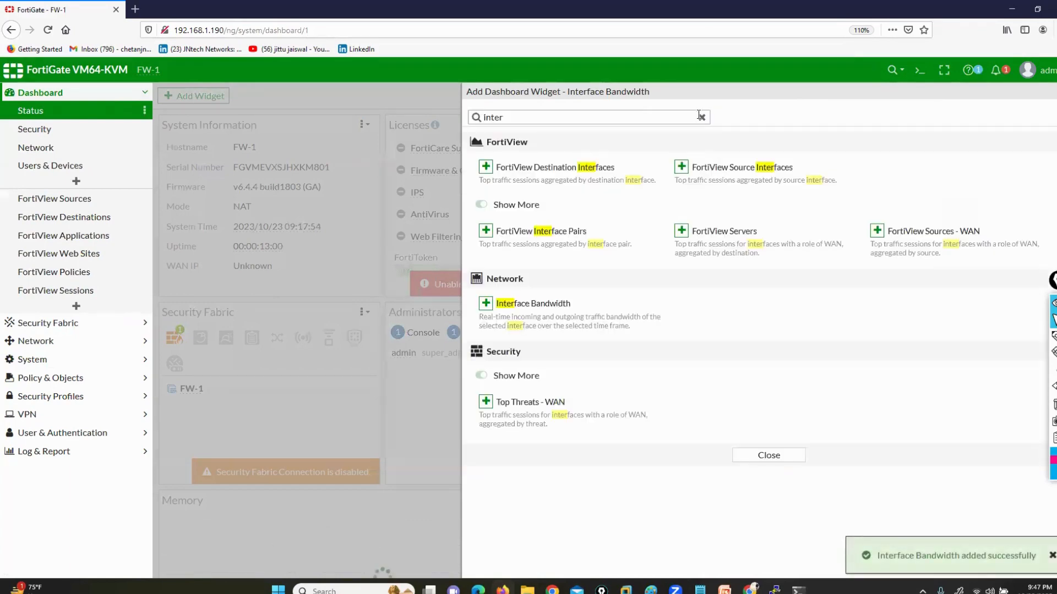
Search the dashboard widgets for "ha", add the HA Status widget, and close the widget list
click(701, 118)
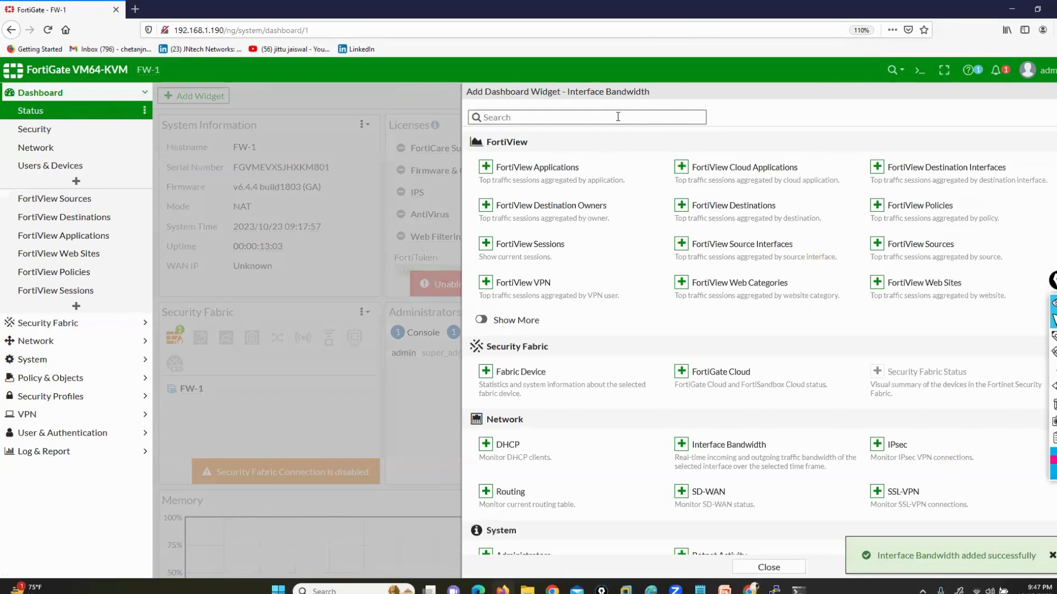
text(ha)
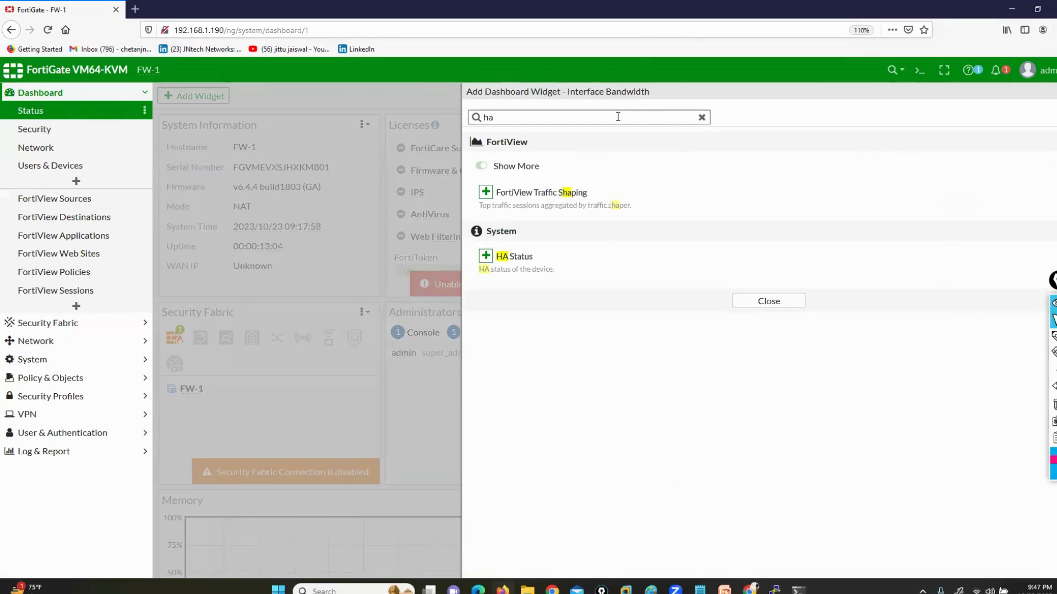
click(486, 255)
click(705, 166)
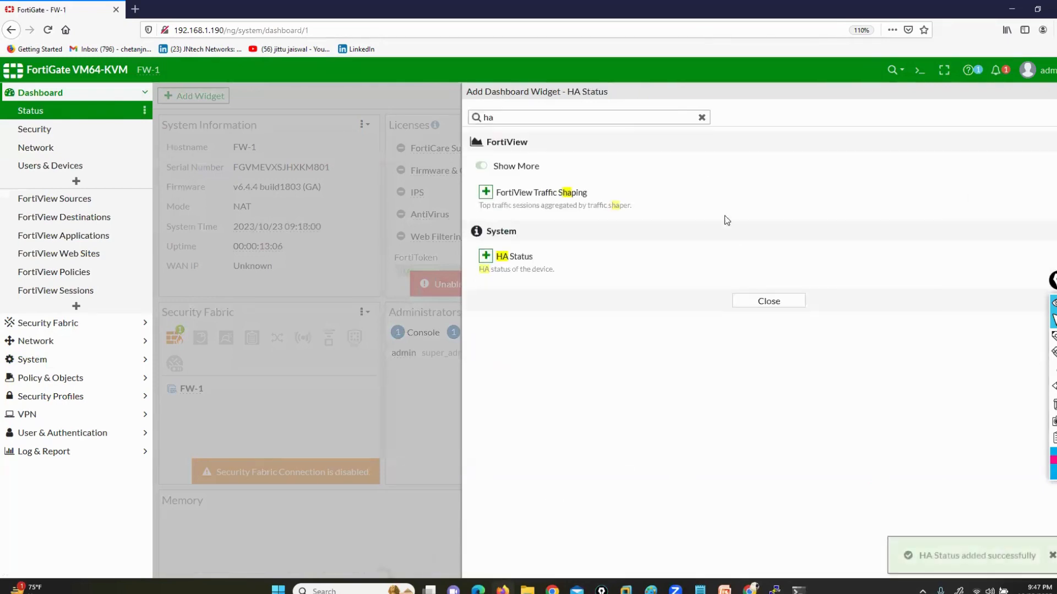
click(757, 302)
Underline the heading of the new port4 Bandwidth widget with the annotation pen
scroll(611, 347, down, 8)
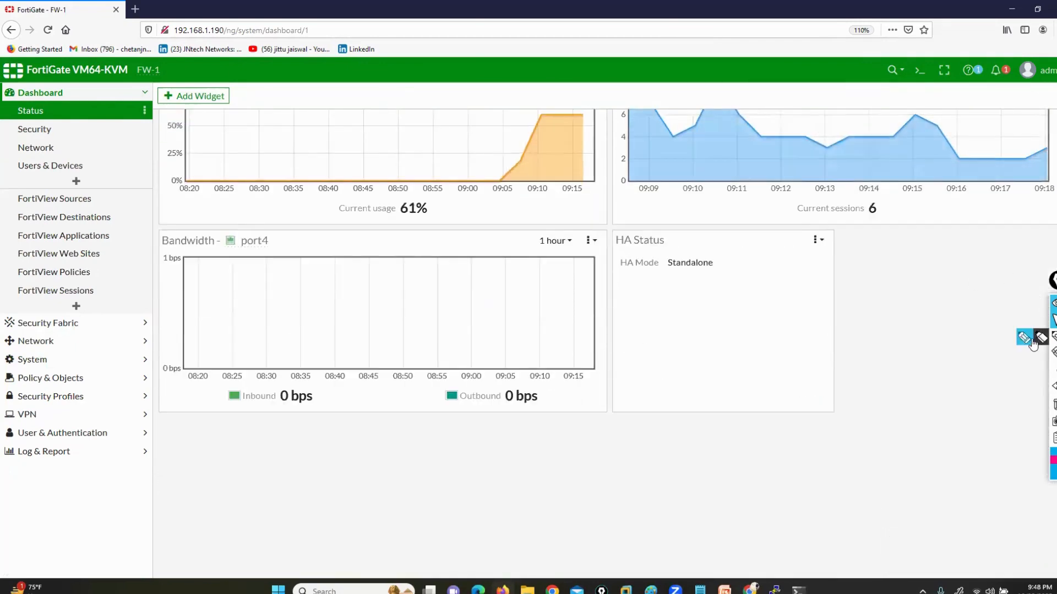
click(1025, 337)
drag(165, 257, 266, 258)
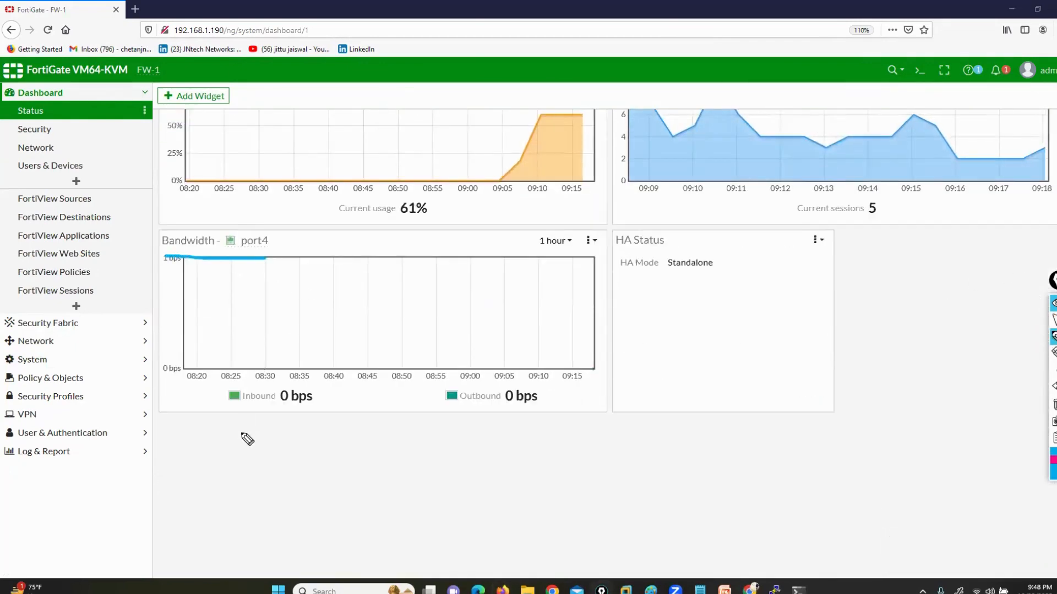
Underline the port4 inbound and outbound readings, circle the HA Status widget with the annotation pen, and clear the drawings
drag(243, 435, 316, 423)
drag(482, 433, 516, 420)
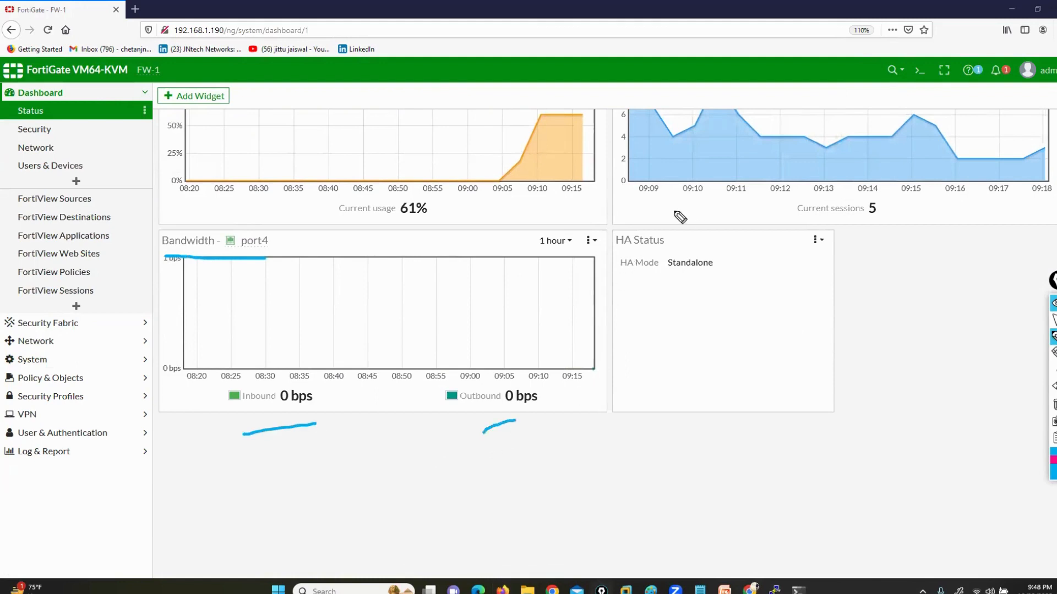
drag(699, 209, 595, 236)
mouse_move(596, 293)
mouse_down()
mouse_move(809, 319)
mouse_move(849, 238)
mouse_move(673, 210)
mouse_up()
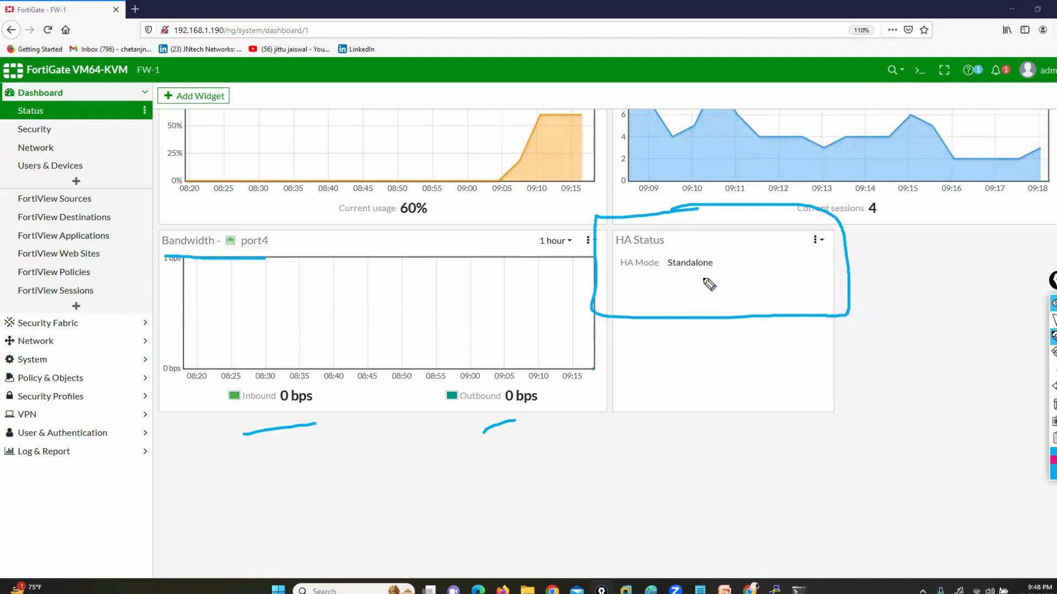
click(1054, 405)
click(1054, 320)
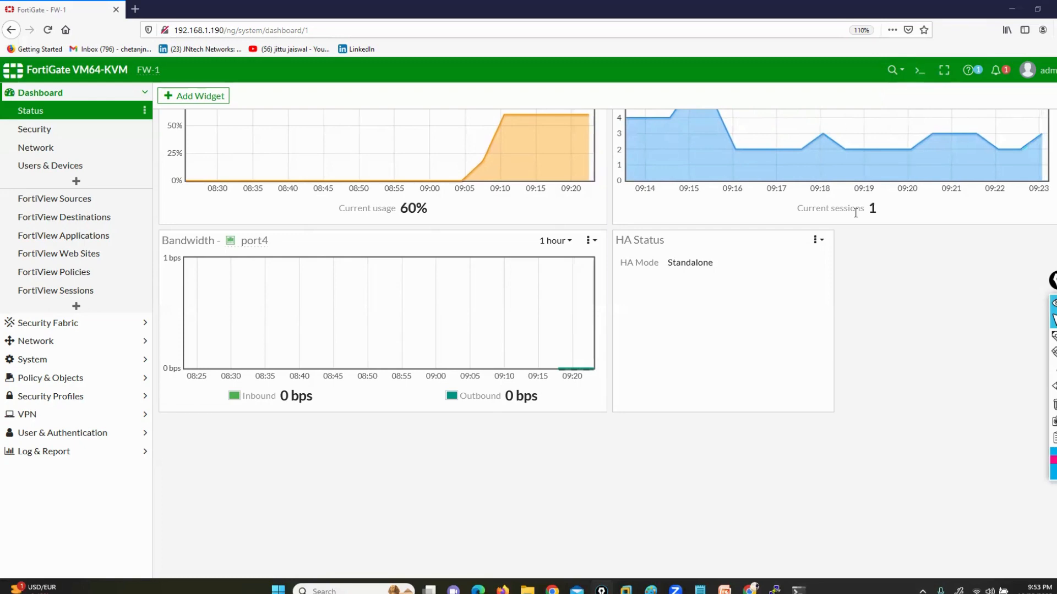
Circle the header's tool icons above the Status dashboard with the annotation pen and clear the drawing
scroll(732, 424, up, 7)
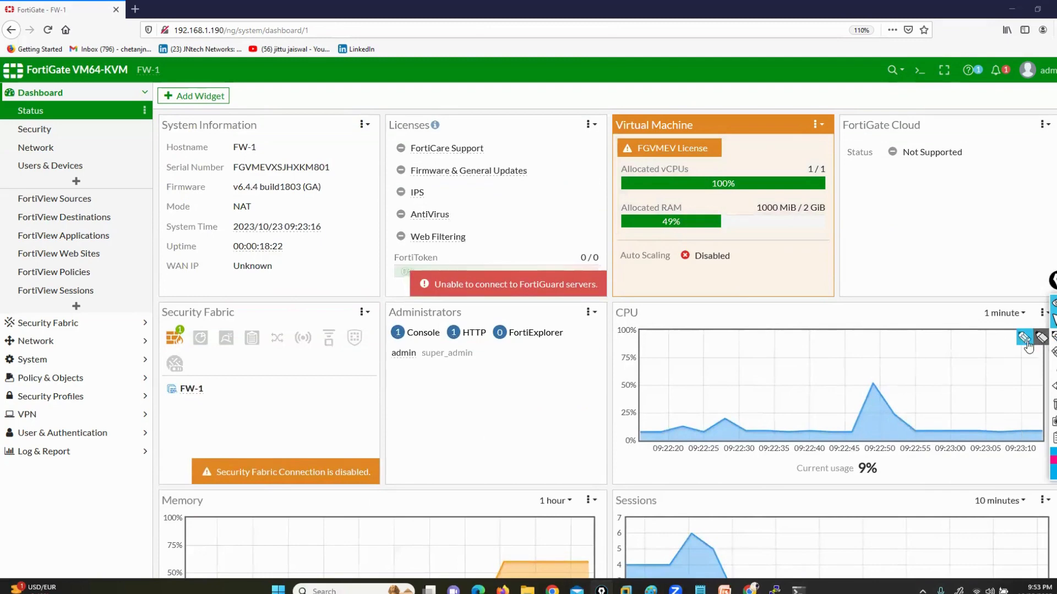
click(1023, 337)
mouse_move(862, 39)
mouse_down()
mouse_move(870, 90)
mouse_move(1053, 108)
mouse_move(911, 32)
mouse_move(872, 31)
mouse_up()
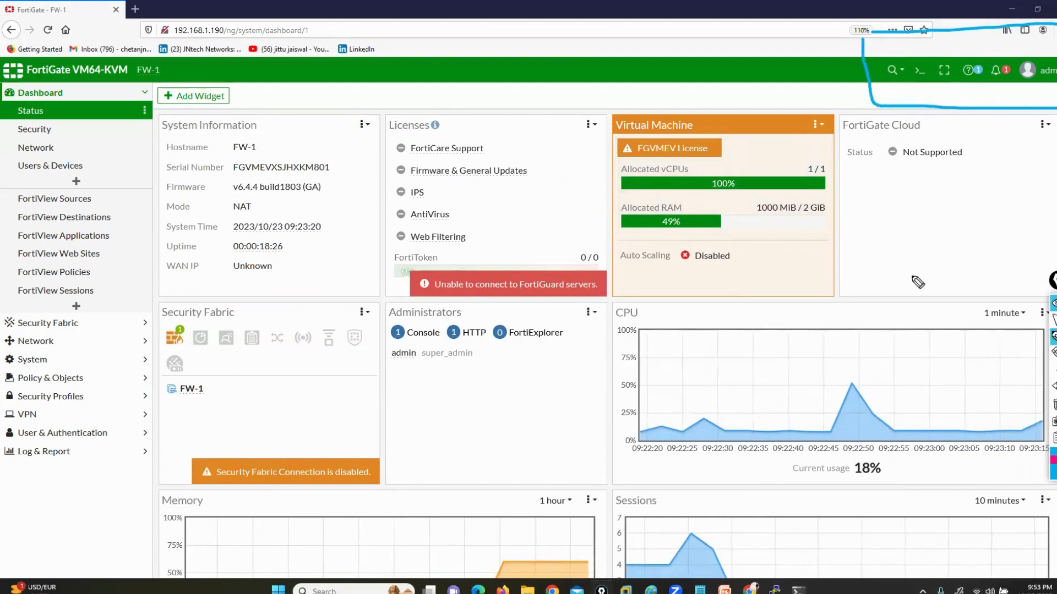
click(1053, 404)
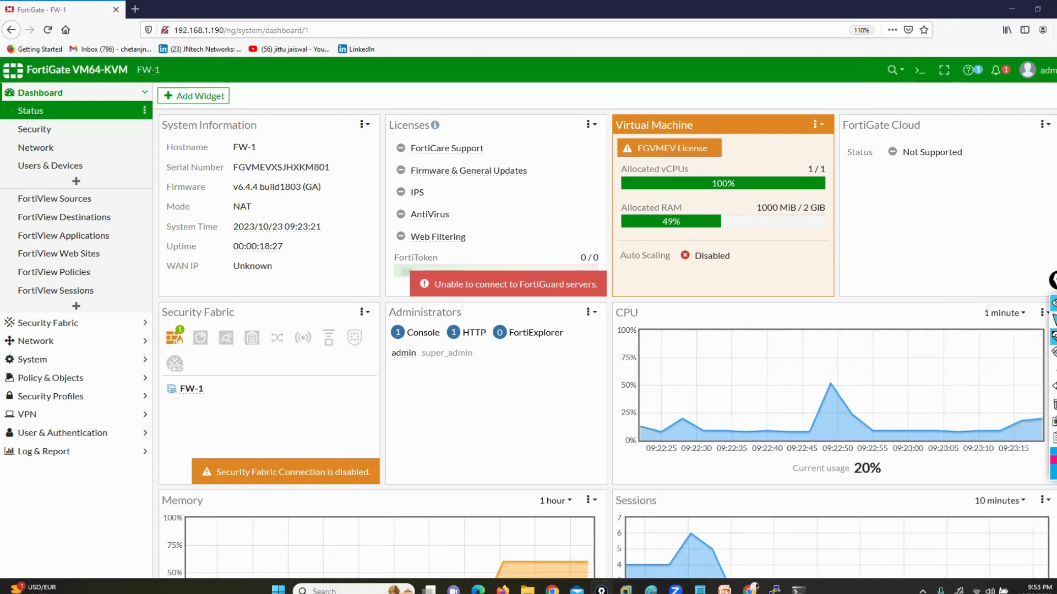
Look at the GUI's global search and the options under Network, Policy & Objects and Security Profiles
click(893, 70)
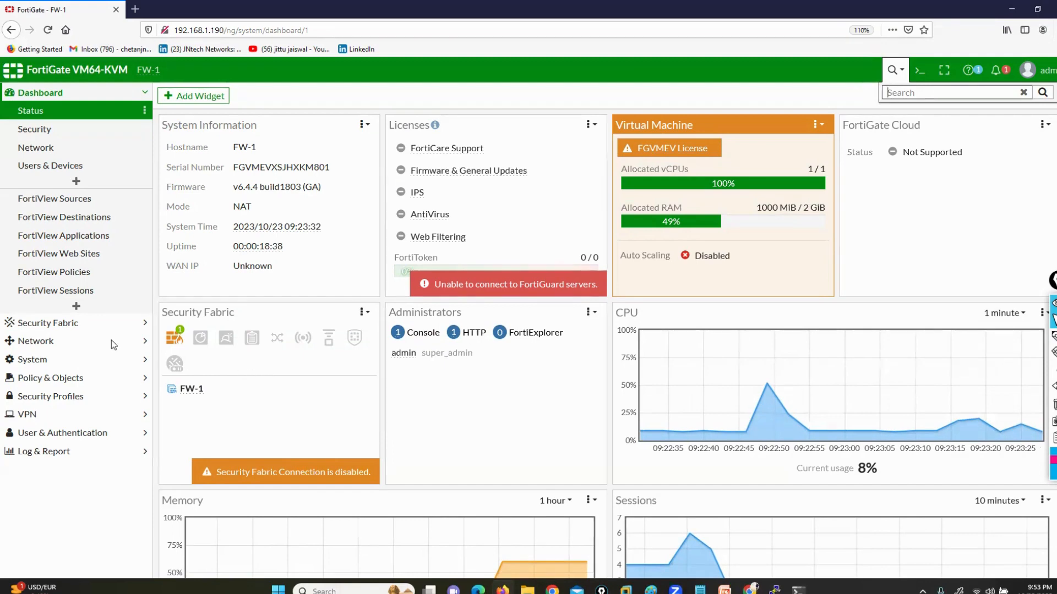
click(39, 342)
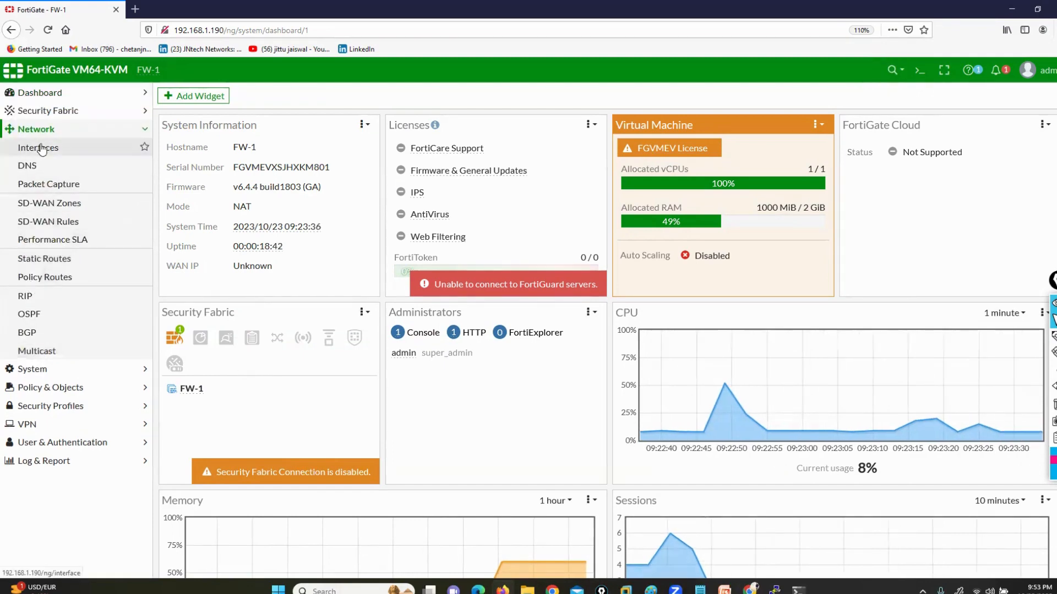
click(44, 388)
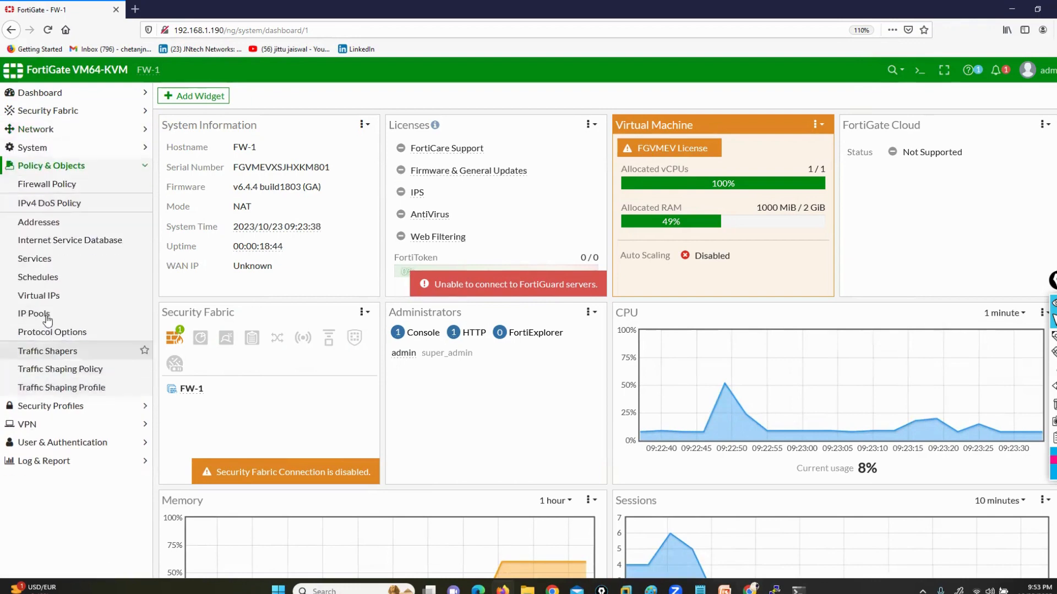
click(33, 407)
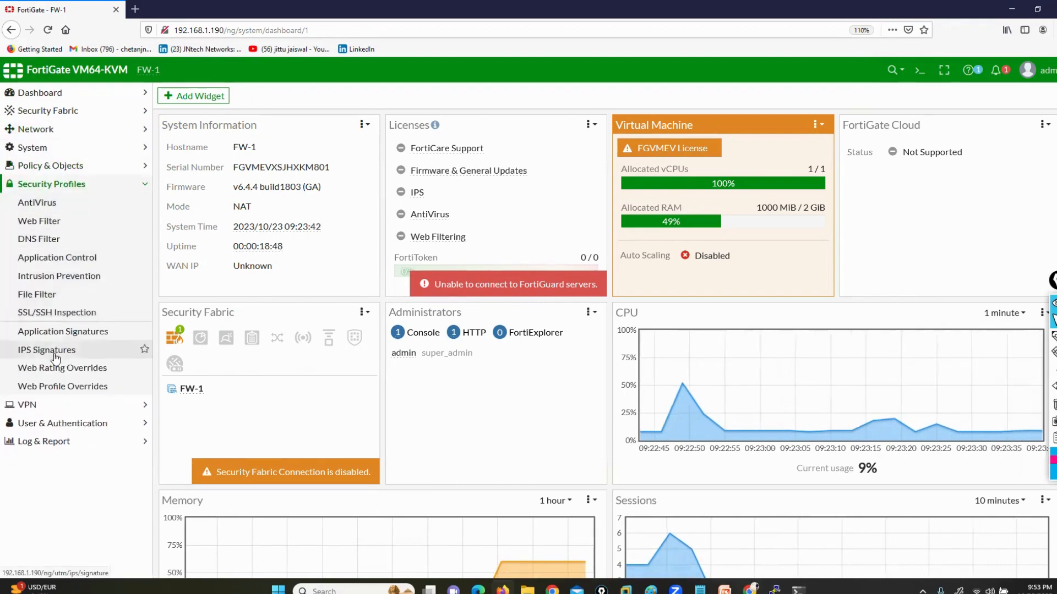
Search the GUI for "interface" and open the Network Interfaces page from the results
click(891, 70)
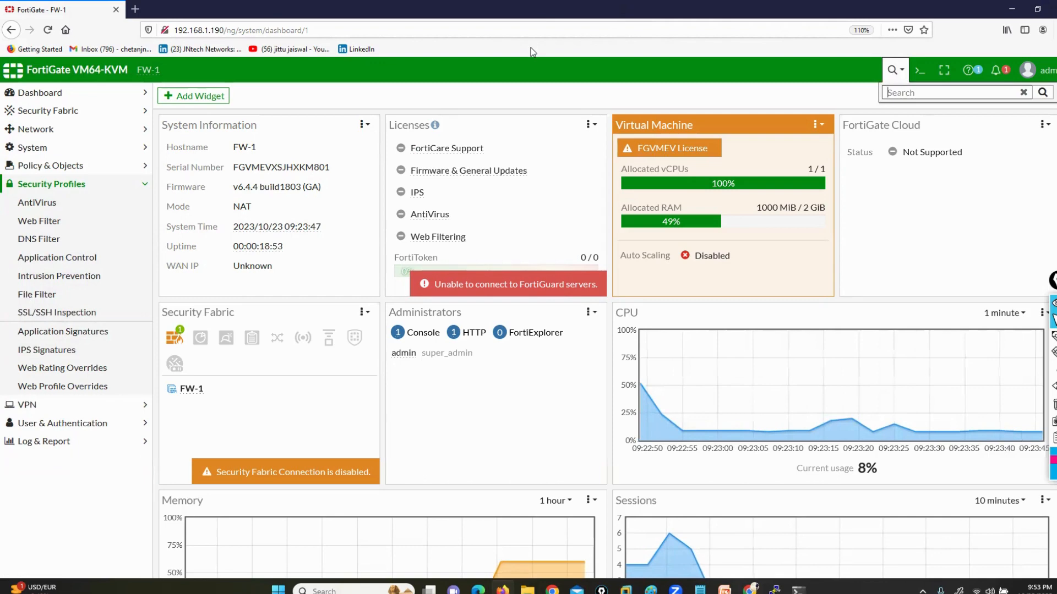
text(interface)
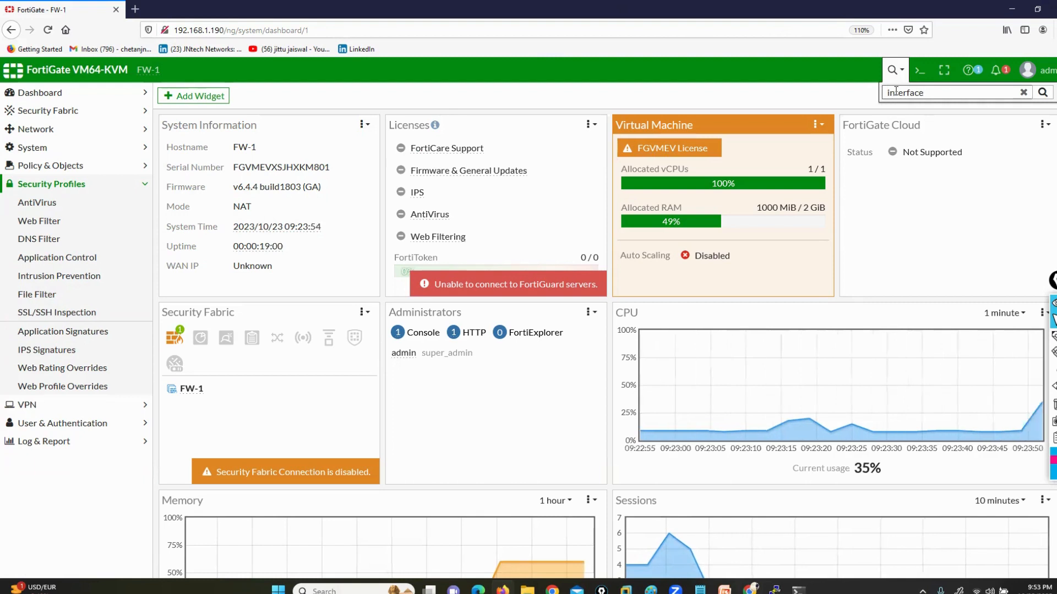
key(Return)
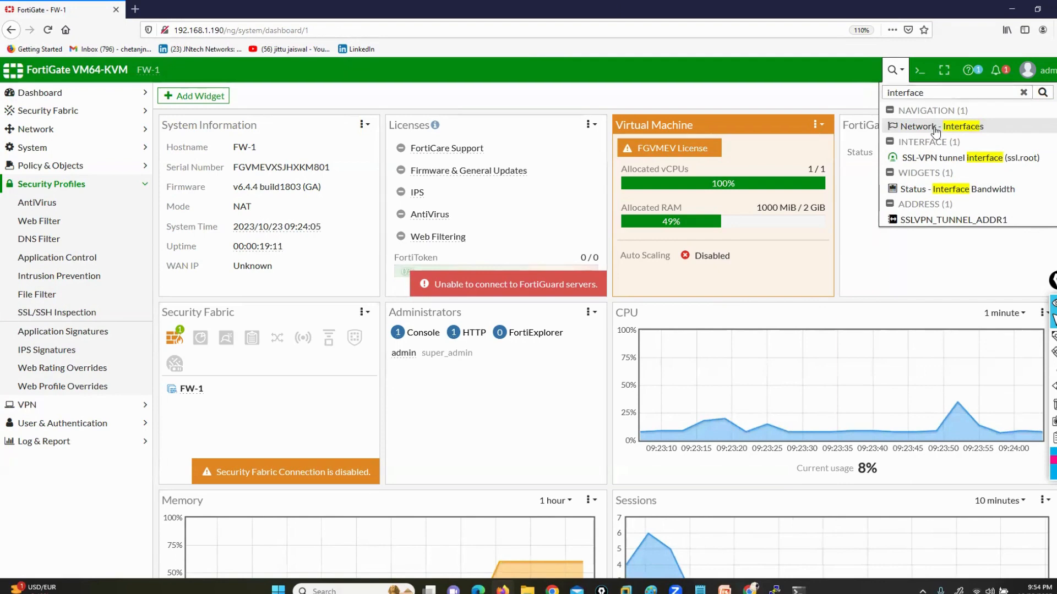
click(934, 128)
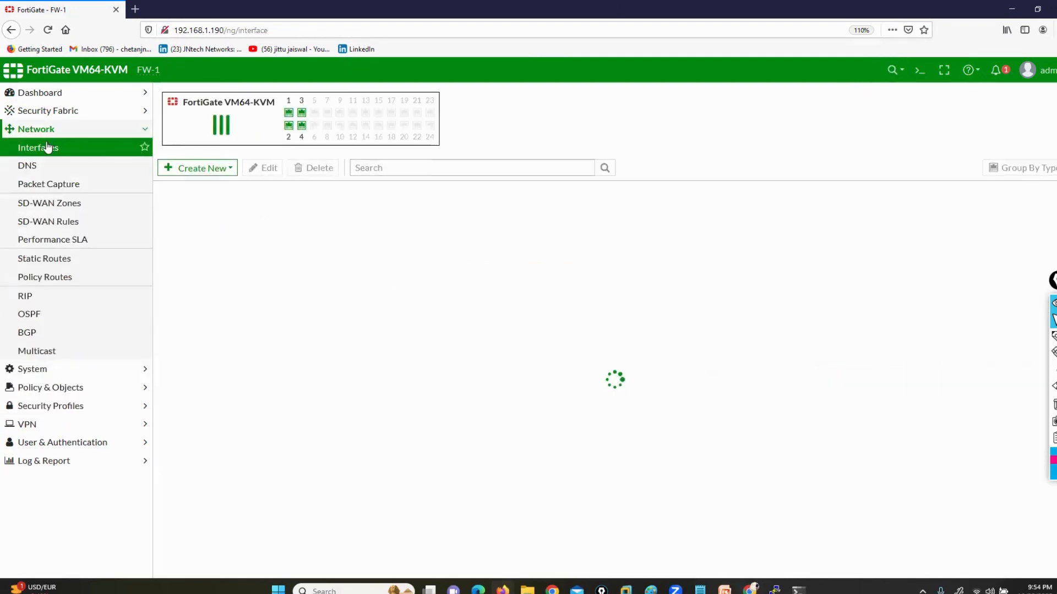
Clear the "interface" term from the global search and close the search
click(900, 73)
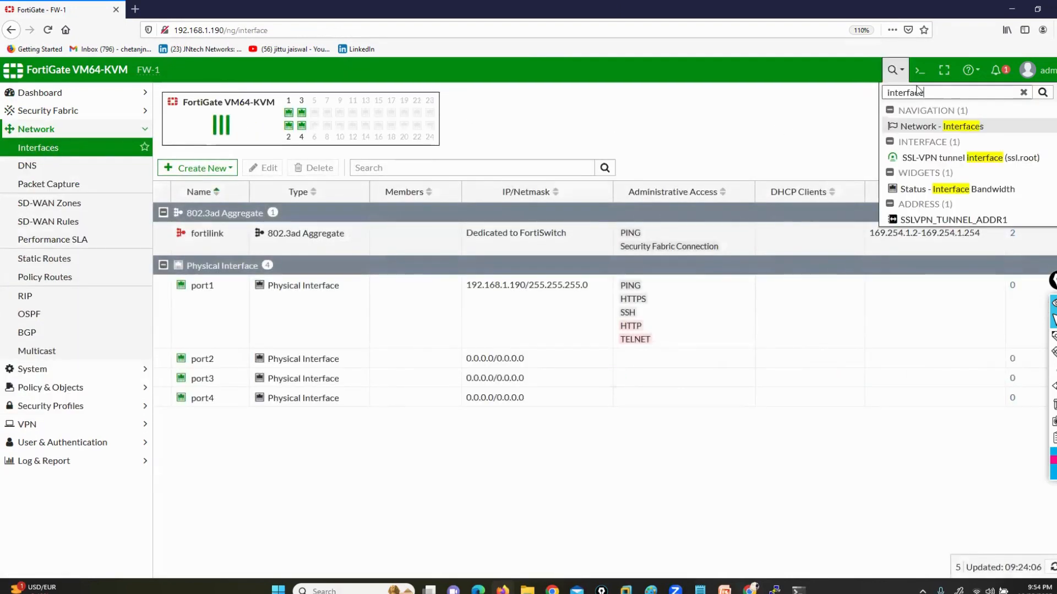
click(1024, 93)
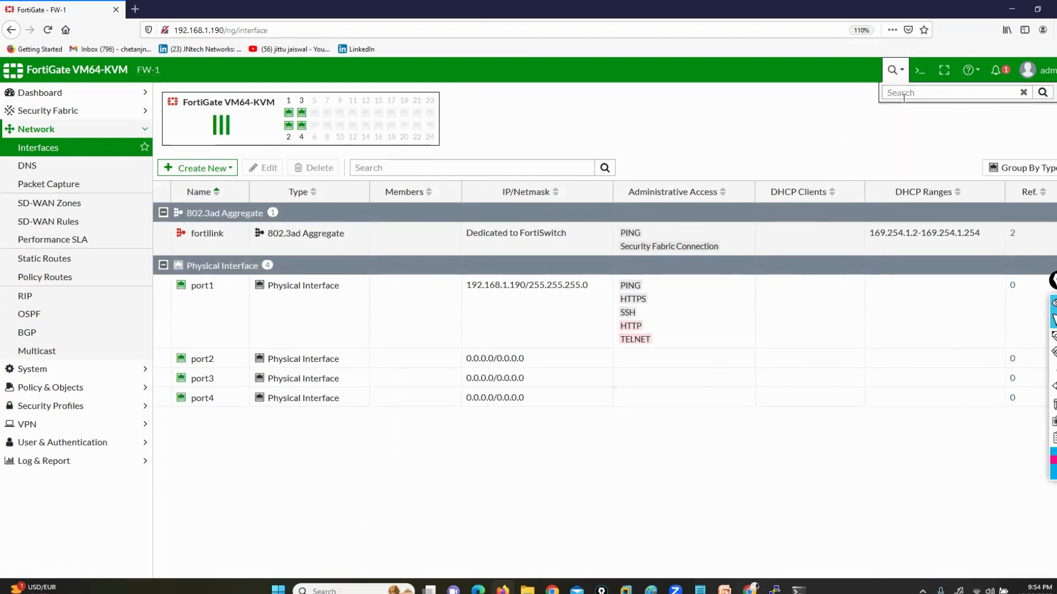
click(781, 130)
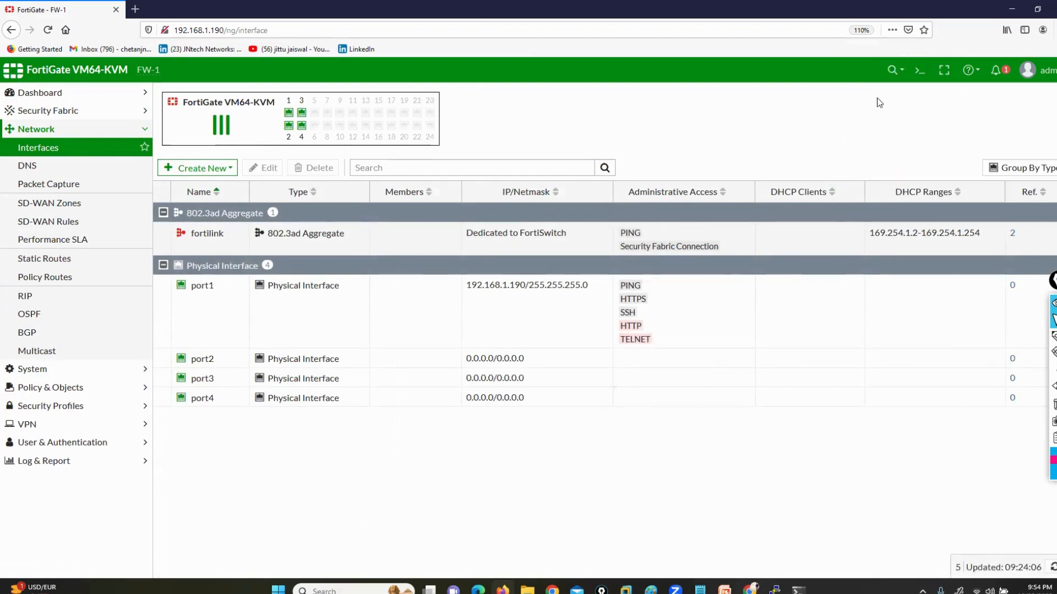
Run "show system interface" in the GUI's CLI console and close the console
click(919, 70)
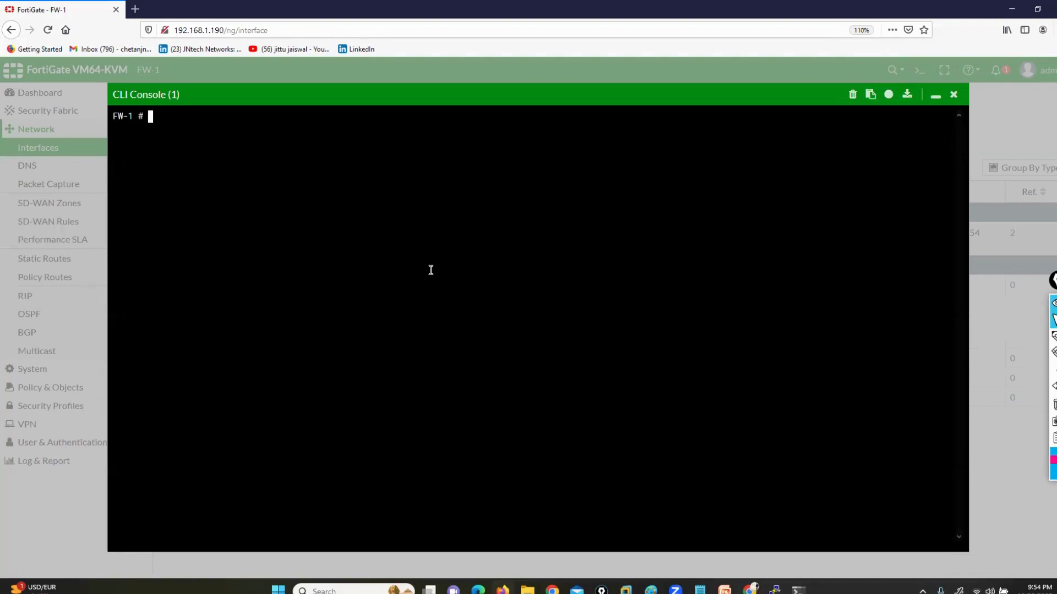
text(show system interface)
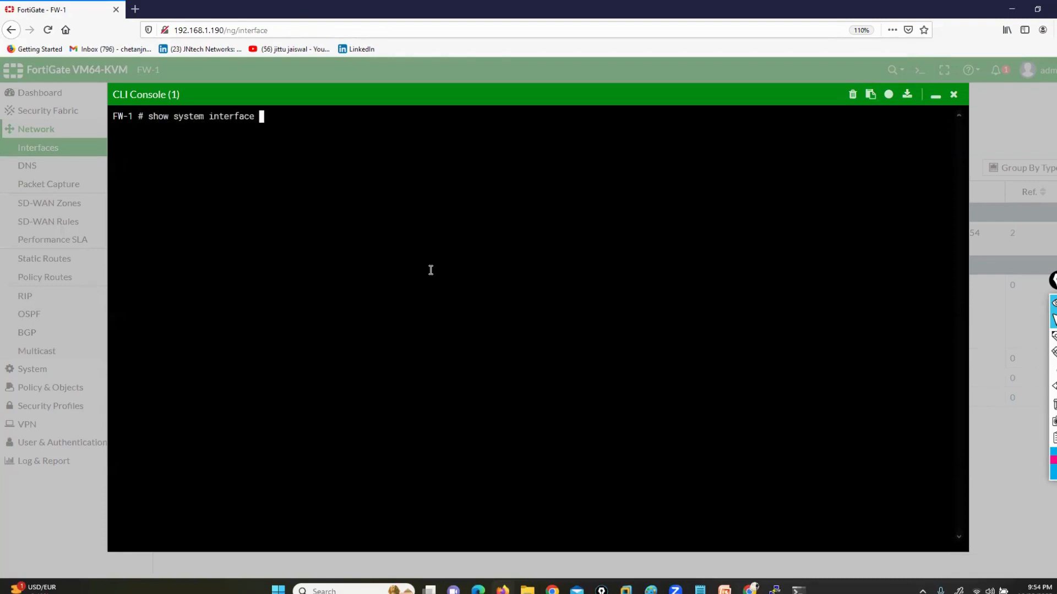
key(Return)
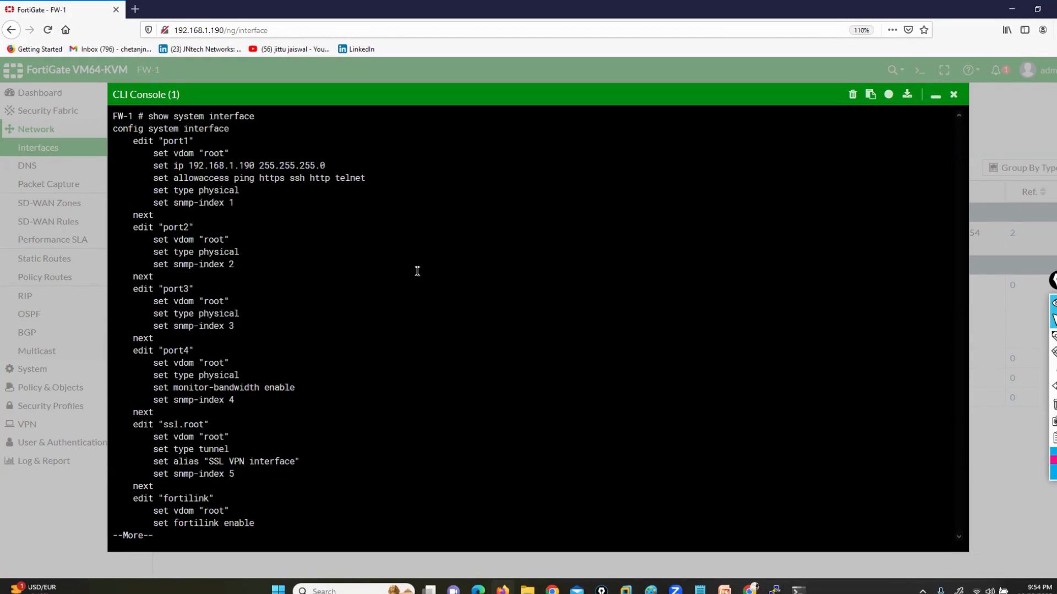
click(953, 94)
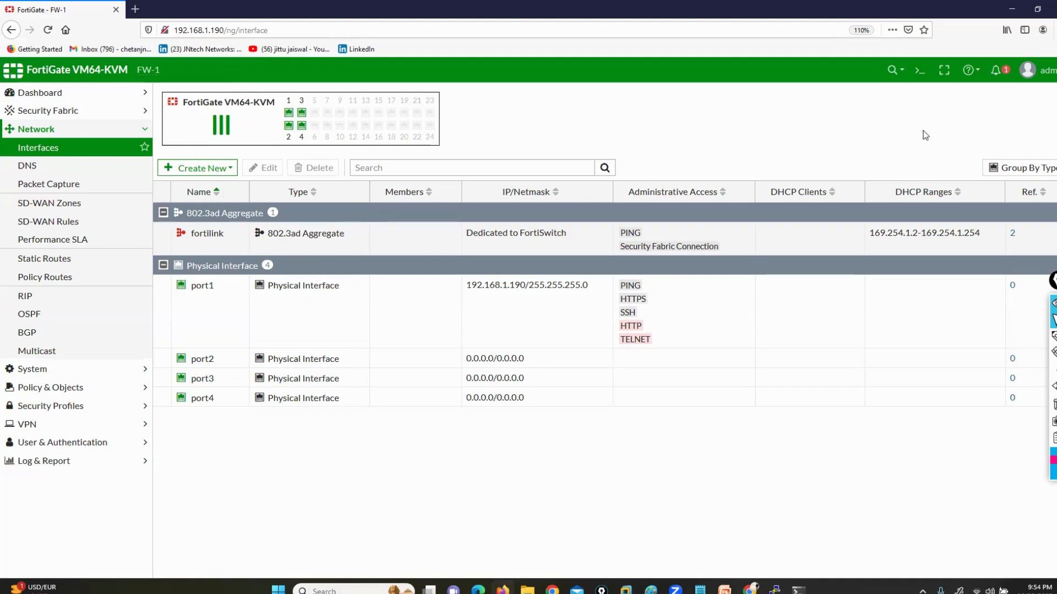
Expand the Interfaces page to full-screen view and restore the normal layout
click(944, 73)
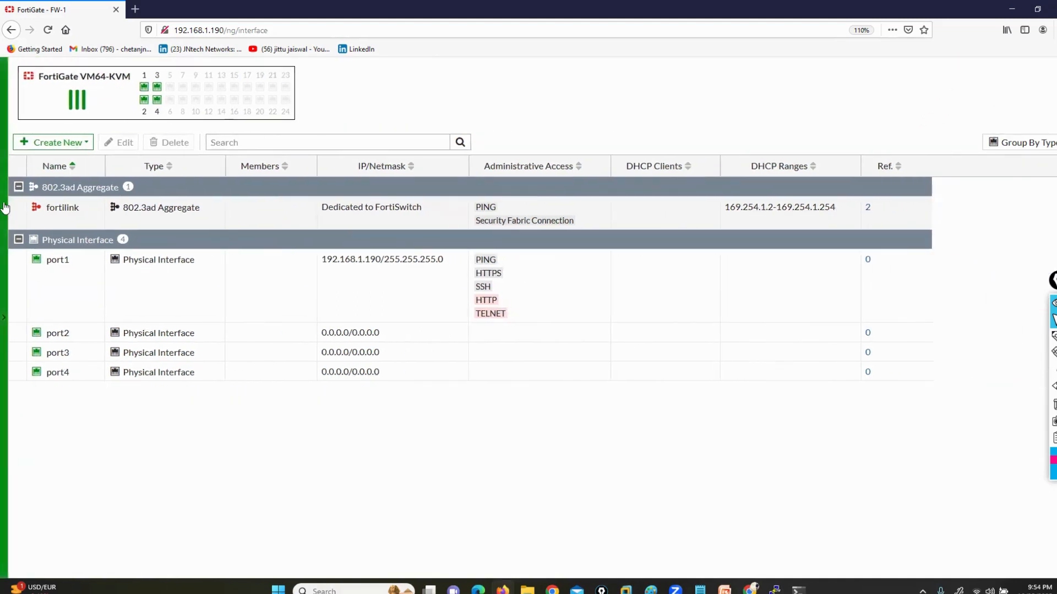
click(82, 68)
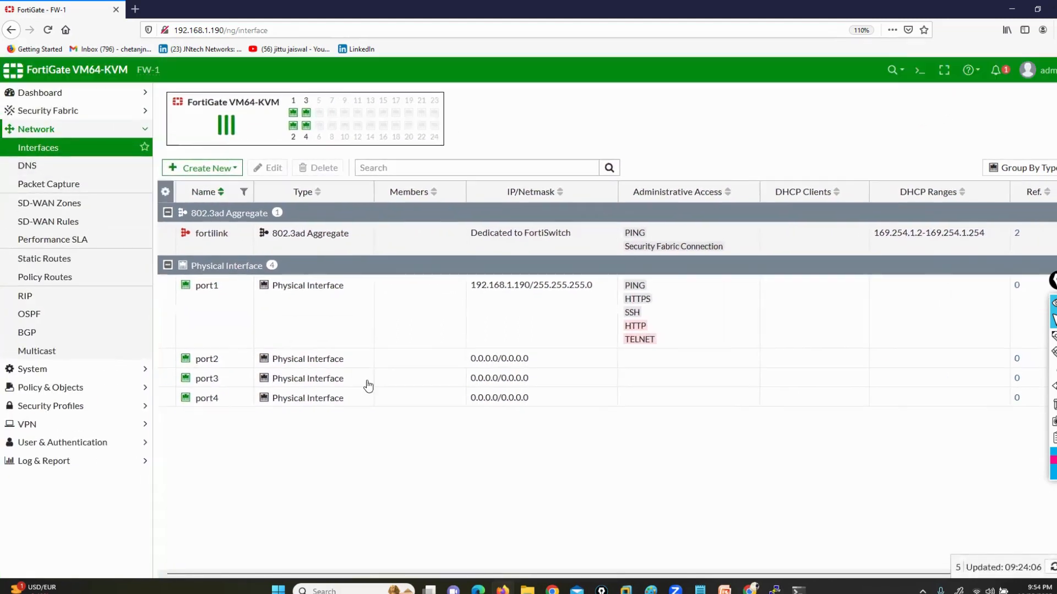
Open the online help for the Interfaces page and underline the FortiOS 6.4.4 version with the annotation pen
click(974, 71)
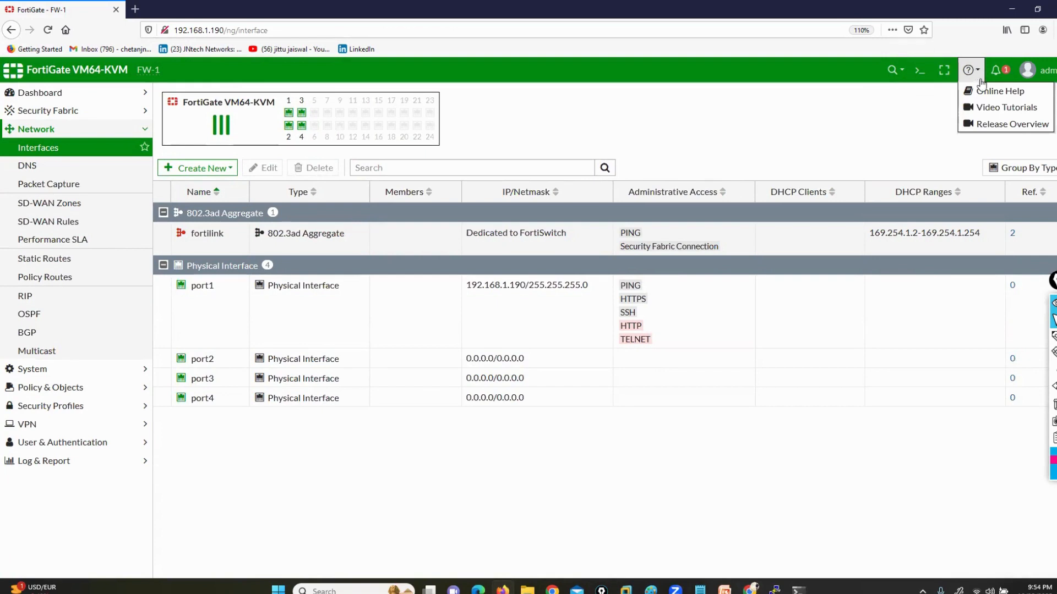
click(983, 91)
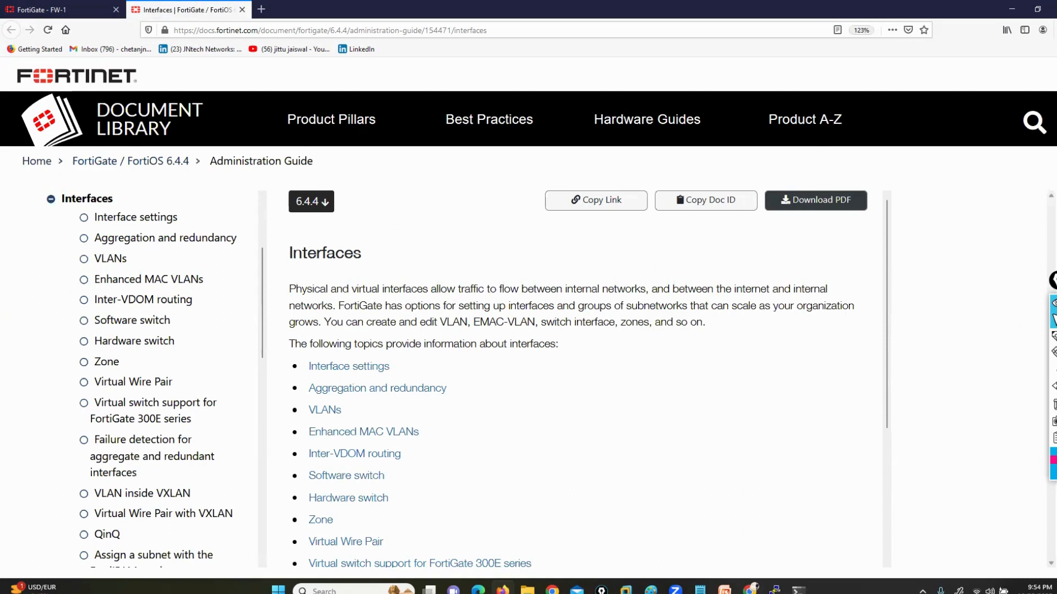
click(1024, 338)
drag(120, 176, 187, 179)
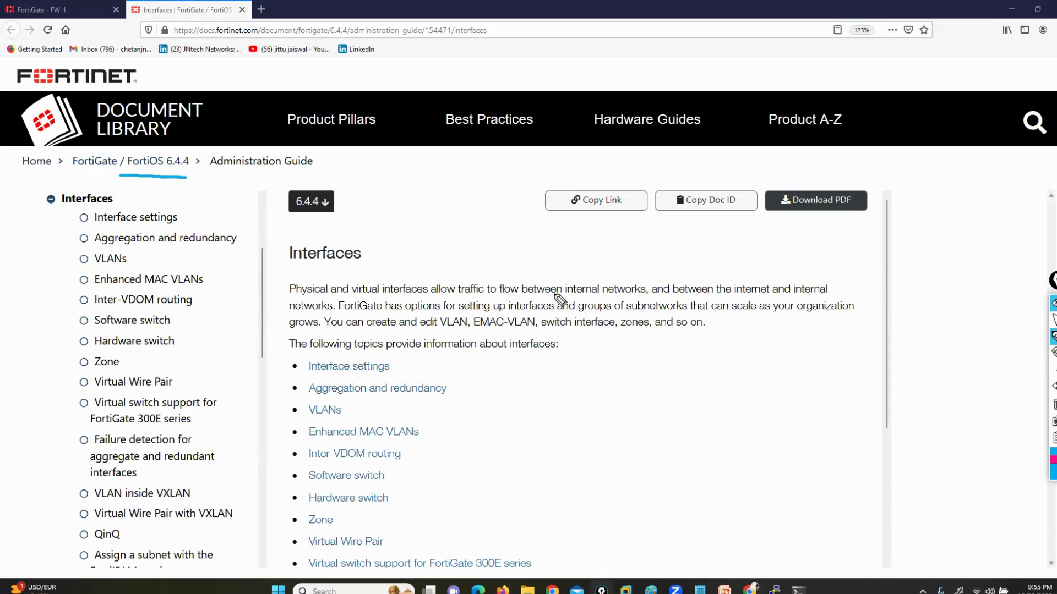
click(1053, 321)
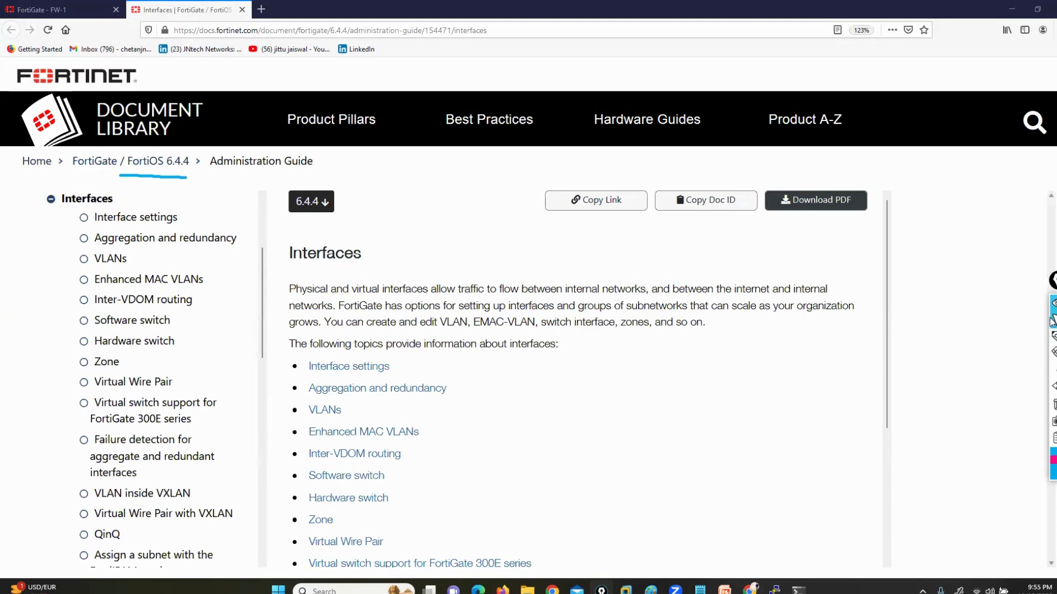
View the FortiGate / FortiOS 7.0 admin guides in the document library and return to the firewall's Interfaces page
click(79, 160)
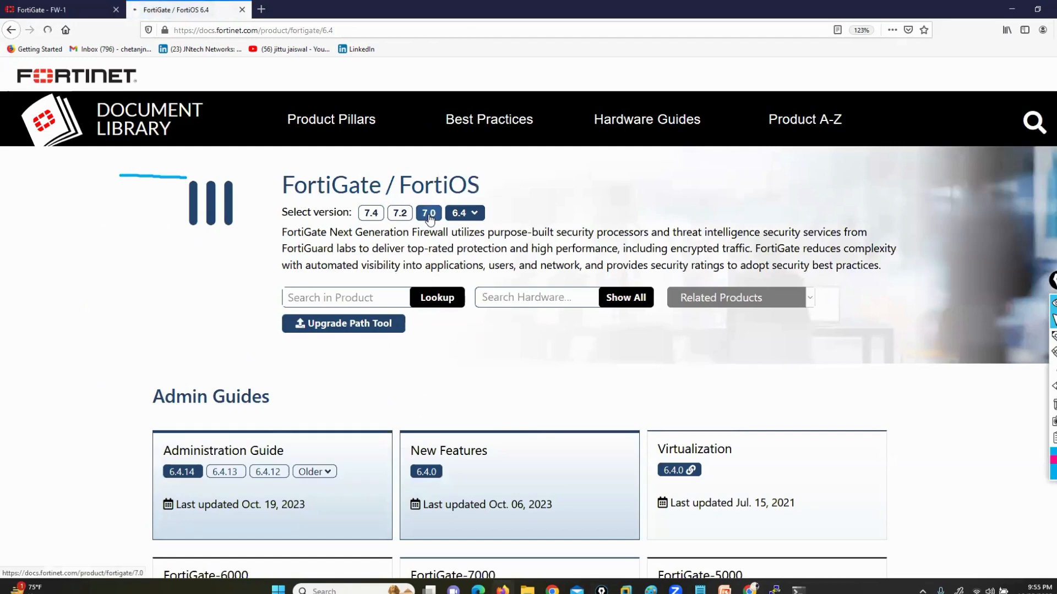
click(429, 216)
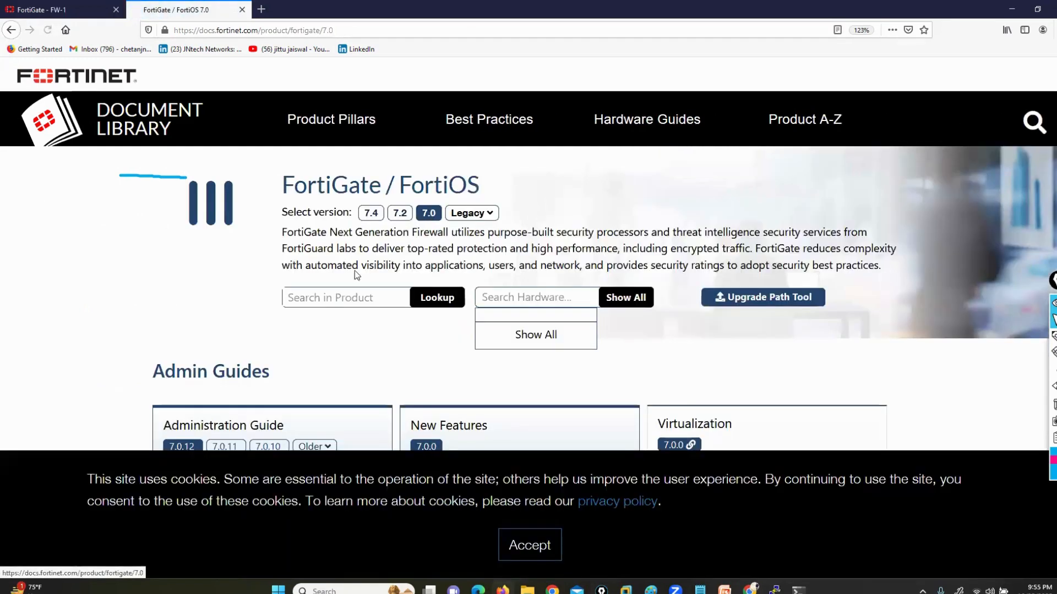
scroll(354, 269, down, 3)
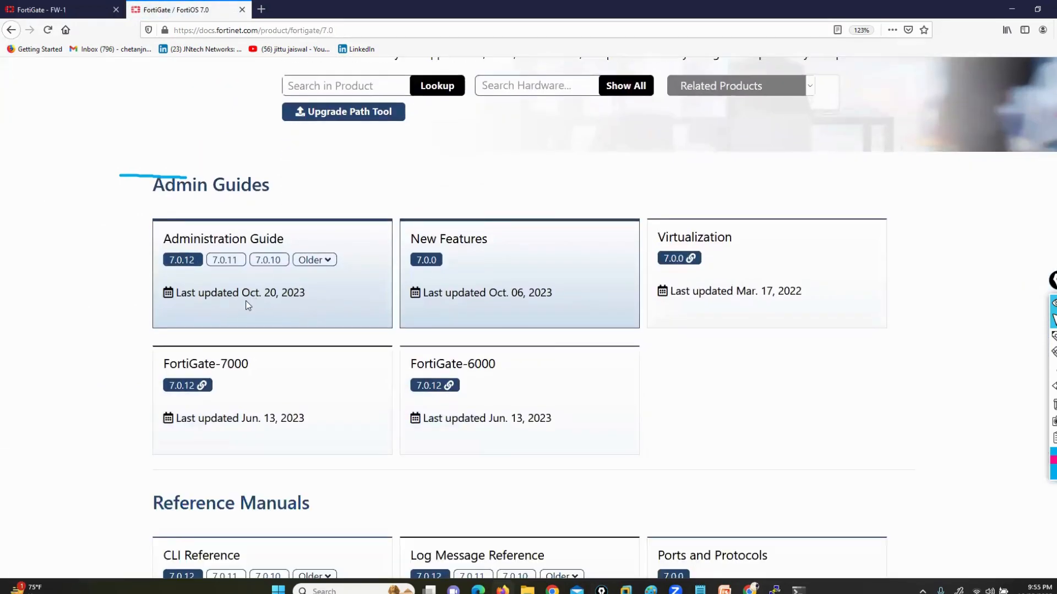
click(83, 10)
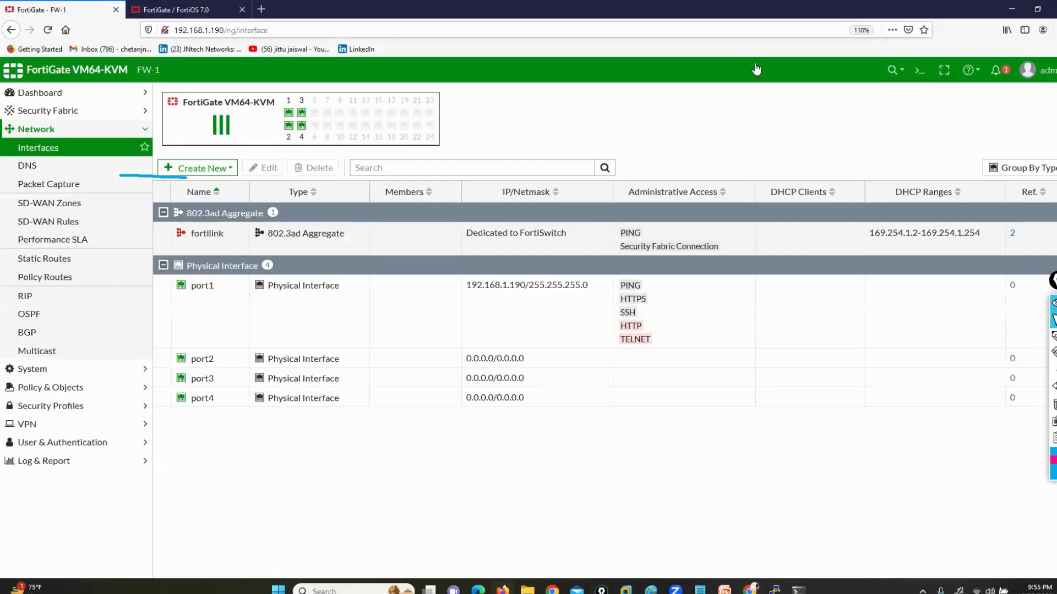
View the firewall's notifications, mark the FortiGuard connection and evaluation license alerts with the annotation pen, and clear the drawings
click(970, 70)
click(997, 71)
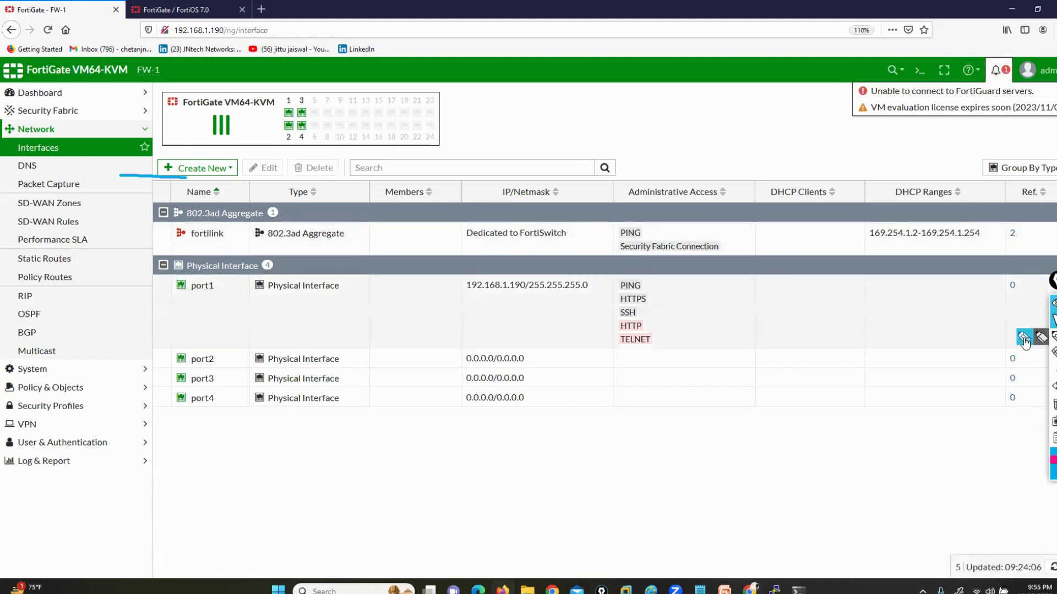
click(1024, 339)
drag(729, 58, 854, 86)
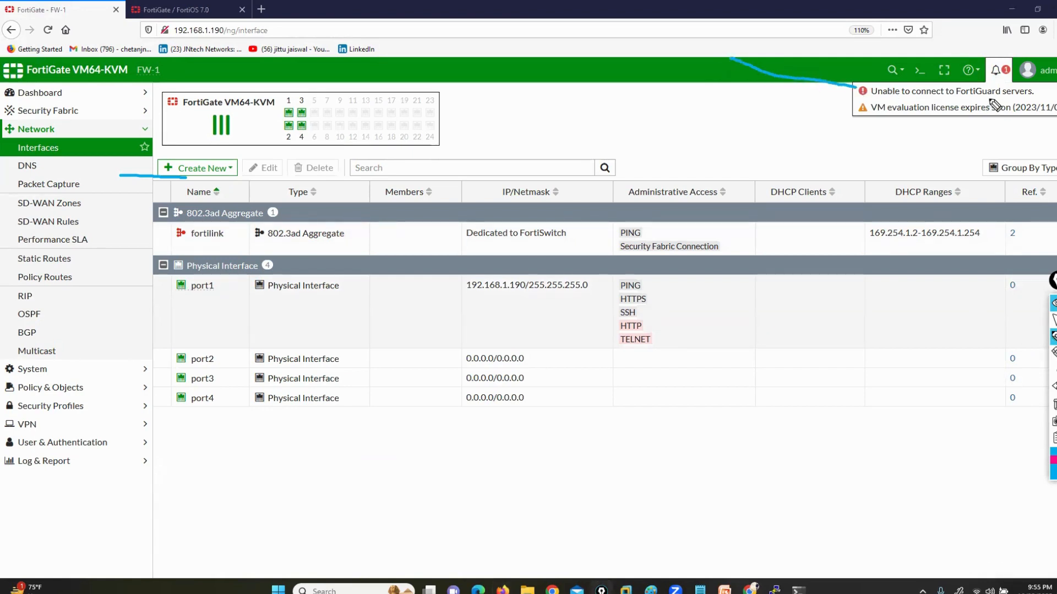
mouse_move(878, 100)
mouse_down()
mouse_move(839, 101)
mouse_move(857, 119)
mouse_up()
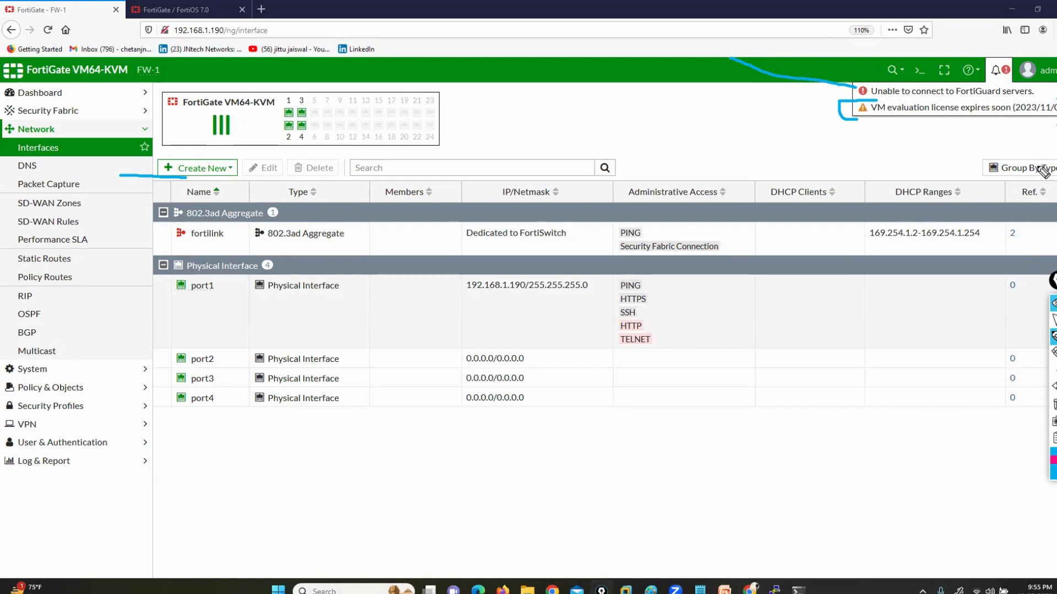
click(1054, 404)
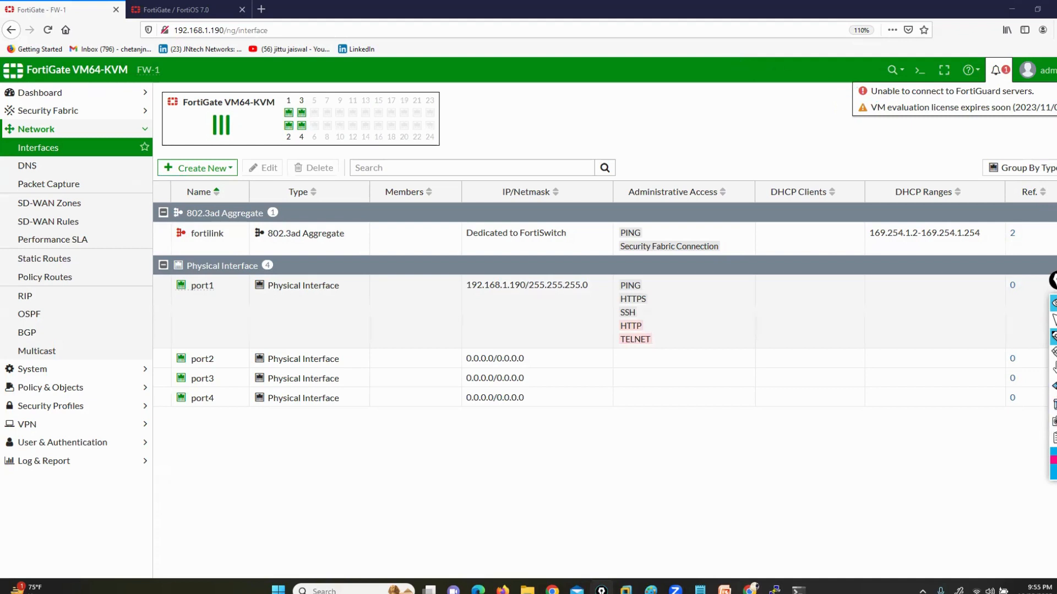
Mark the administrator account icon in the header with the annotation pen and clear the drawing
click(988, 138)
click(1053, 320)
click(1012, 142)
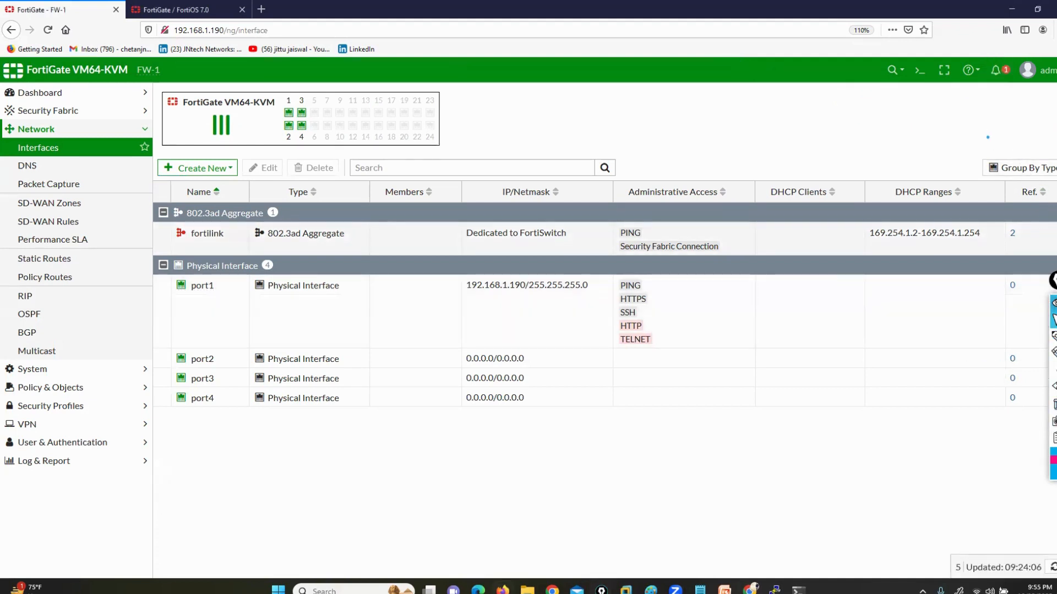
click(1028, 343)
mouse_move(1012, 59)
mouse_down()
mouse_move(1010, 83)
mouse_move(1055, 94)
mouse_move(1024, 53)
mouse_up()
click(1053, 319)
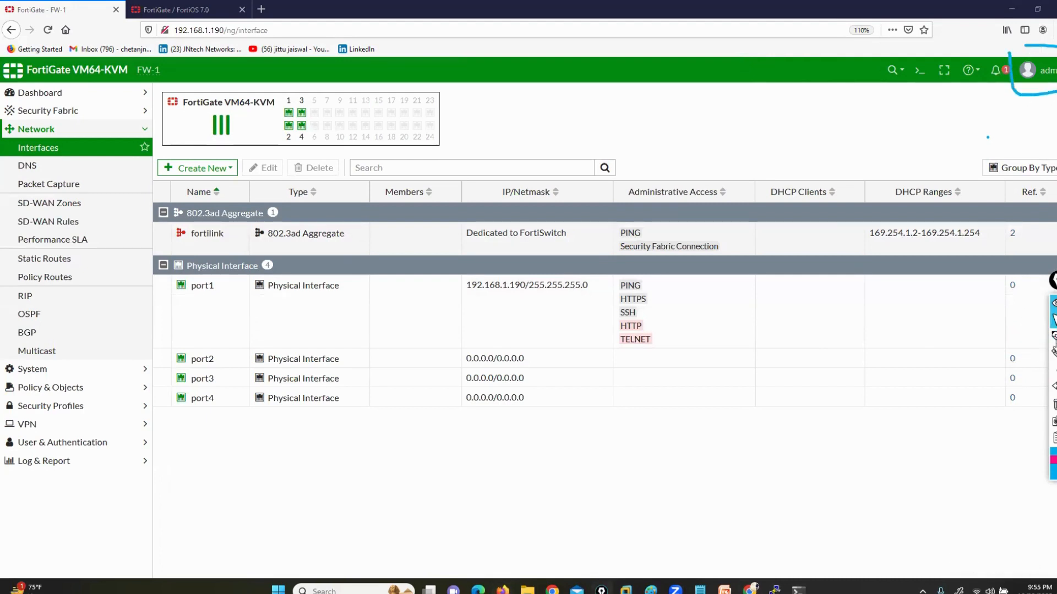
click(1054, 404)
Open the administrator account menu, highlight the device model and firmware build, and show the System options for reboot, shutdown and firmware
click(1052, 76)
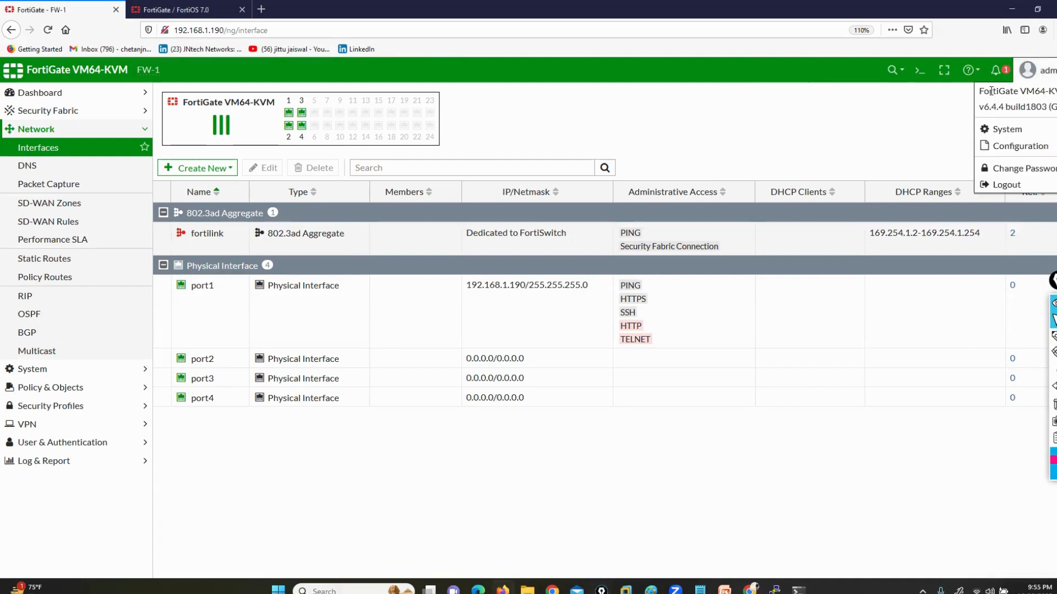
drag(989, 91, 1041, 92)
drag(985, 107, 1044, 107)
mouse_move(1002, 131)
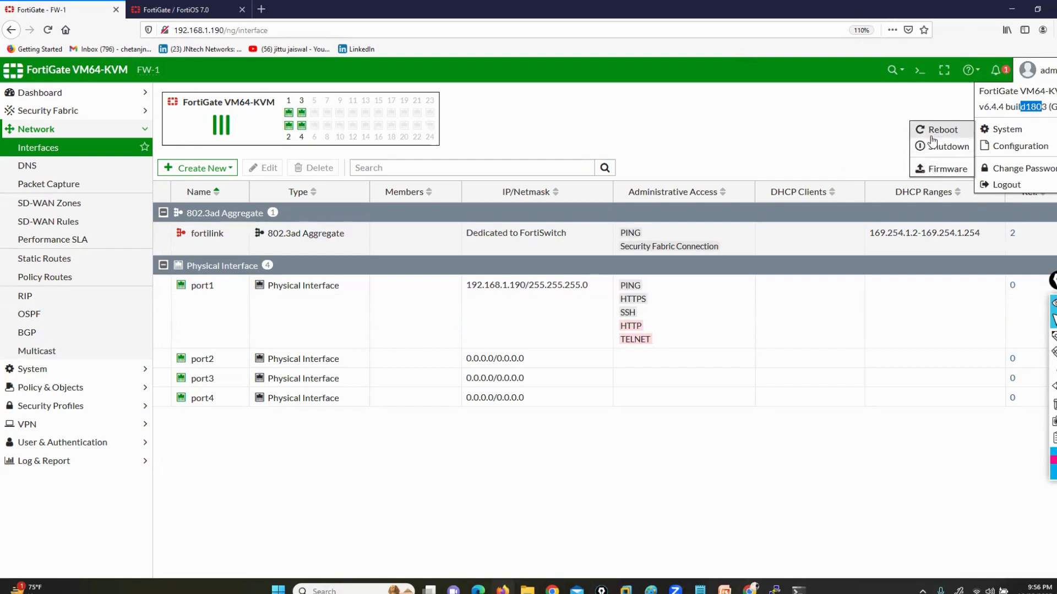
Switch to the Fortinet console session in PuTTY and log in as admin with the account password
click(775, 590)
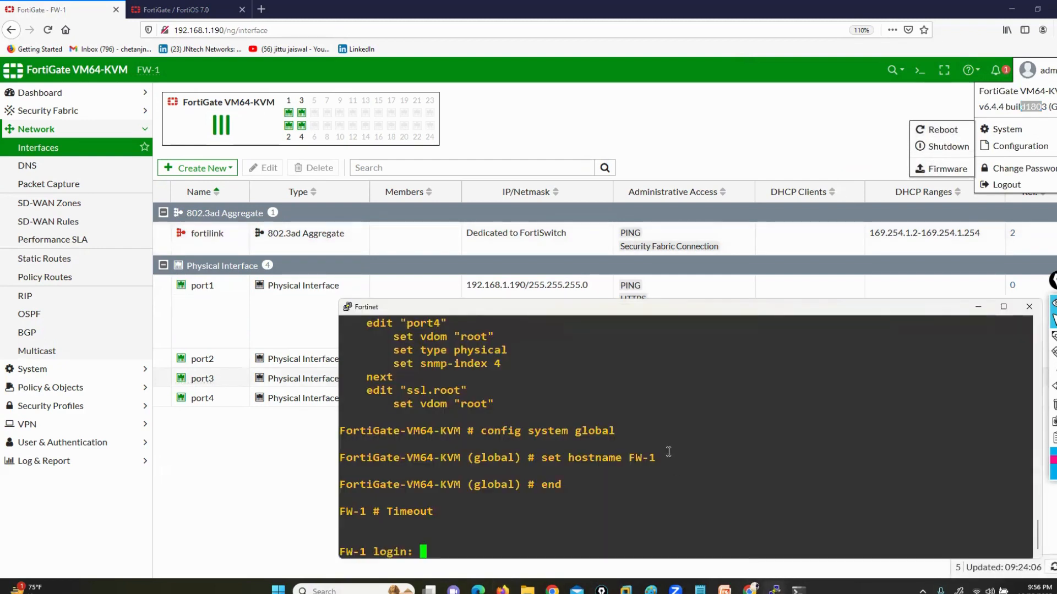
text(admin)
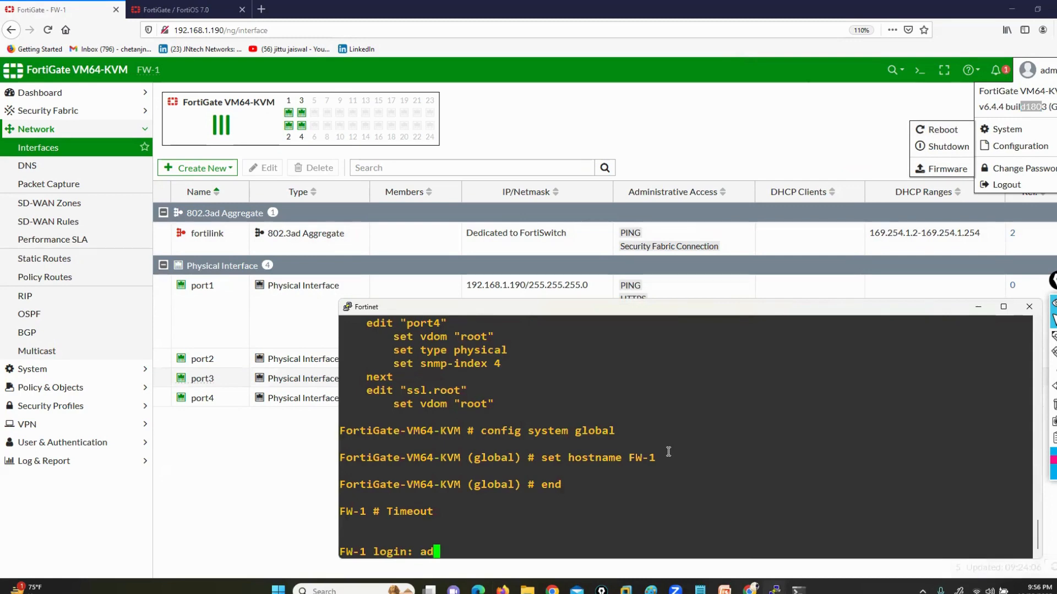
key(Return)
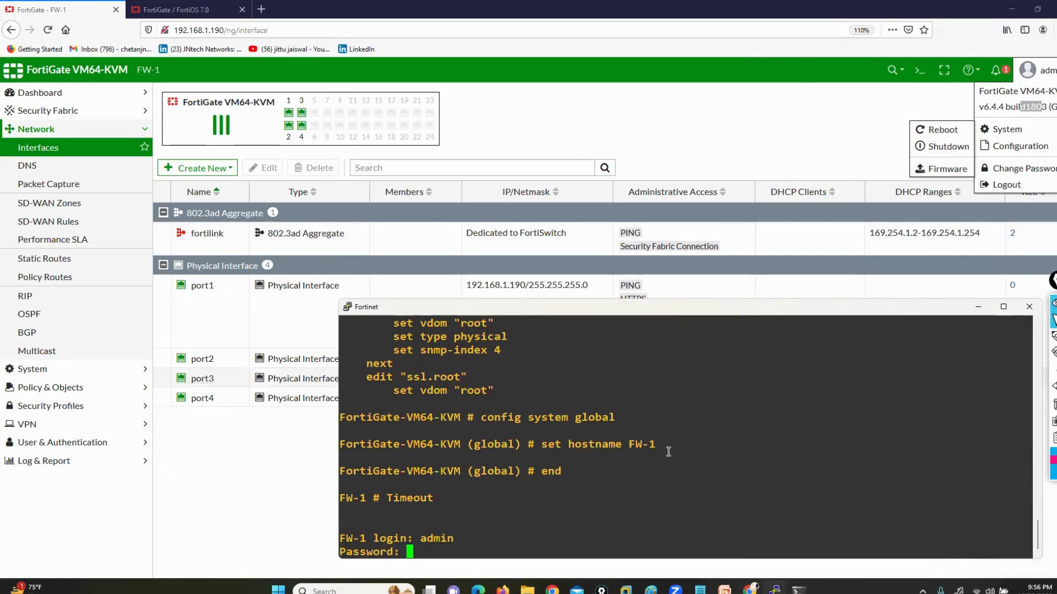
key(Return)
Write the execute reboot command at the FW-1 prompt and replace it with execute shutdown, without running either one
text(executerer)
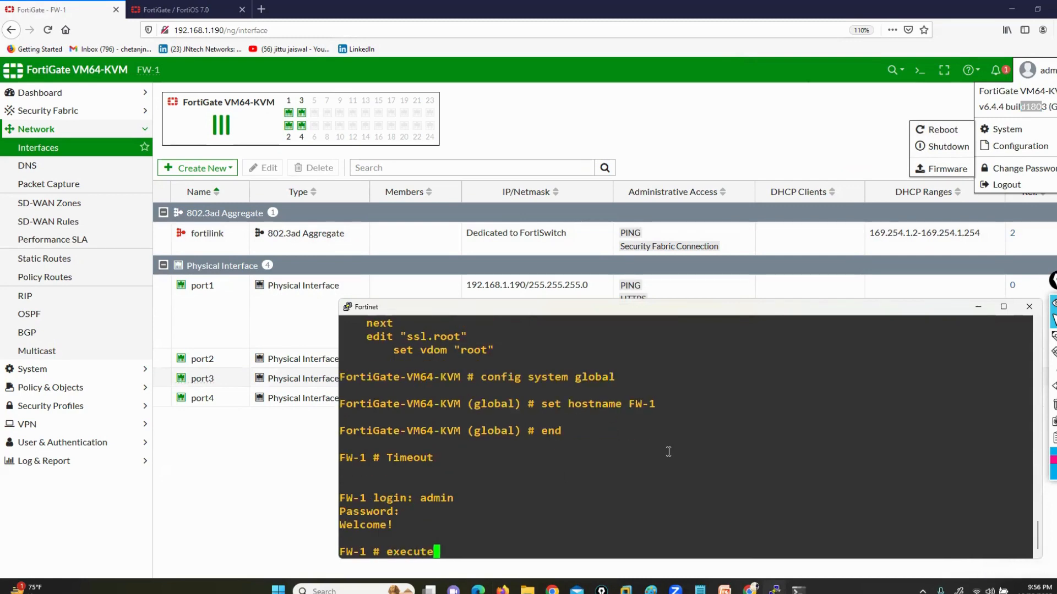
key(BackSpace)
key(BackSpace)
key(BackSpace)
text(reboot)
key(BackSpace)
key(BackSpace)
key(BackSpace)
key(BackSpace)
key(BackSpace)
key(BackSpace)
key(BackSpace)
key(BackSpace)
key(BackSpace)
text(te sdn)
key(BackSpace)
key(BackSpace)
key(BackSpace)
key(BackSpace)
text(shutdown)
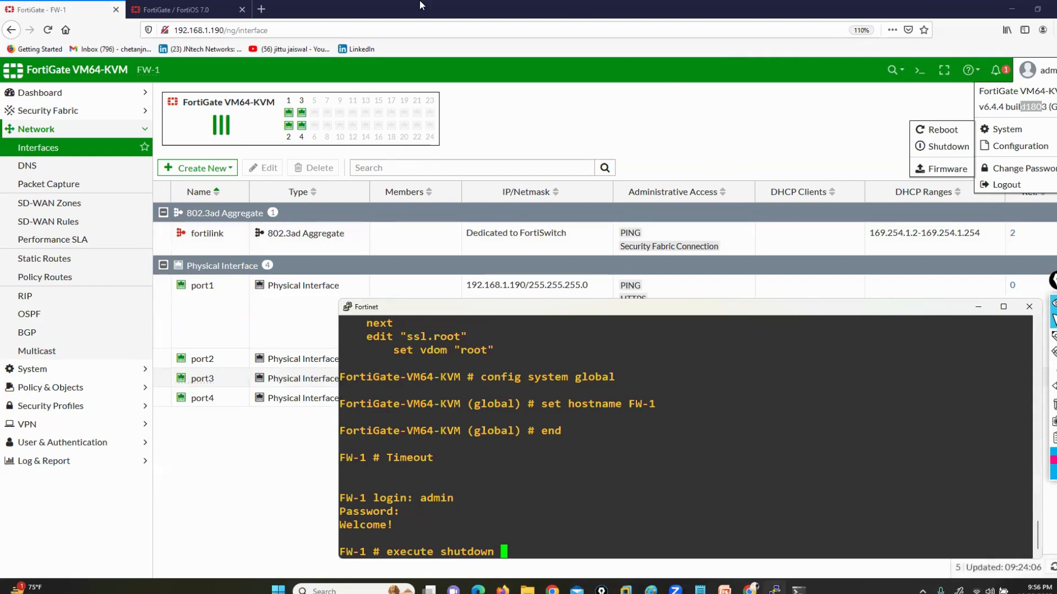
Switch to the fortinet firewall topics list in Notepad and check October 25 in the system calendar
click(886, 79)
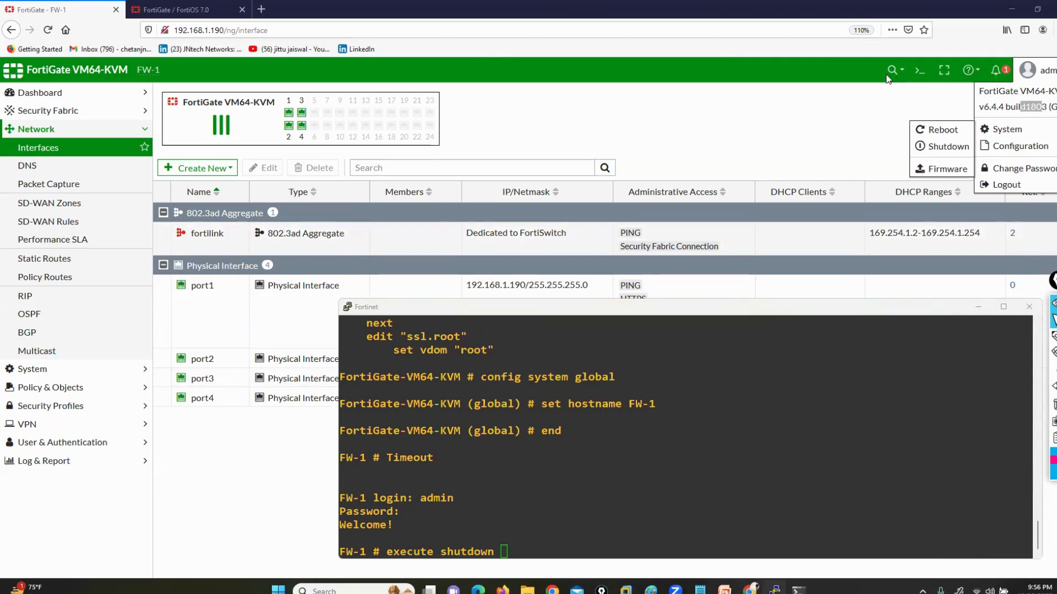
key(alt+Tab)
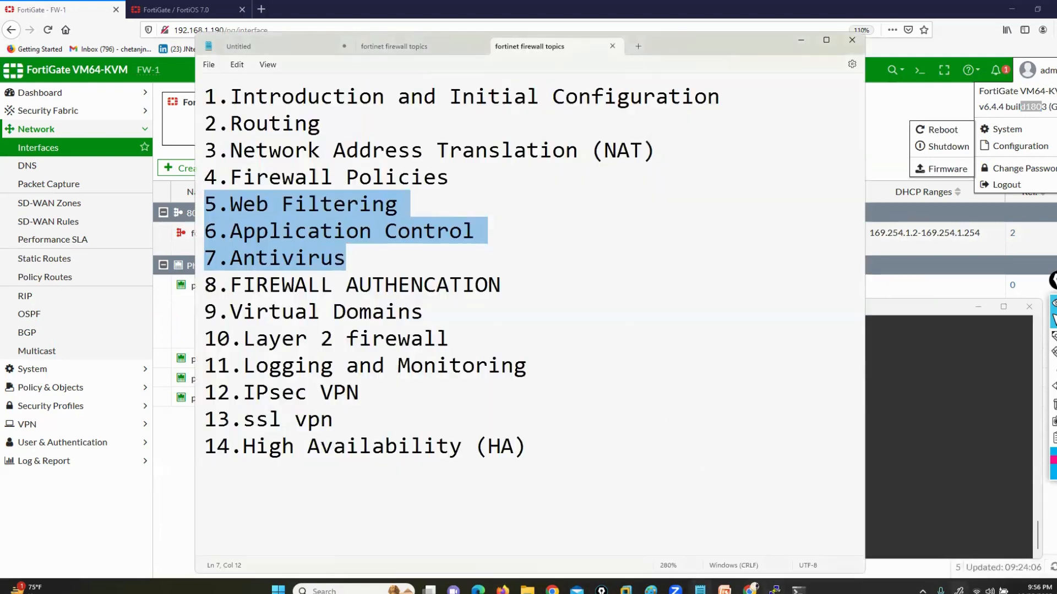
click(1019, 589)
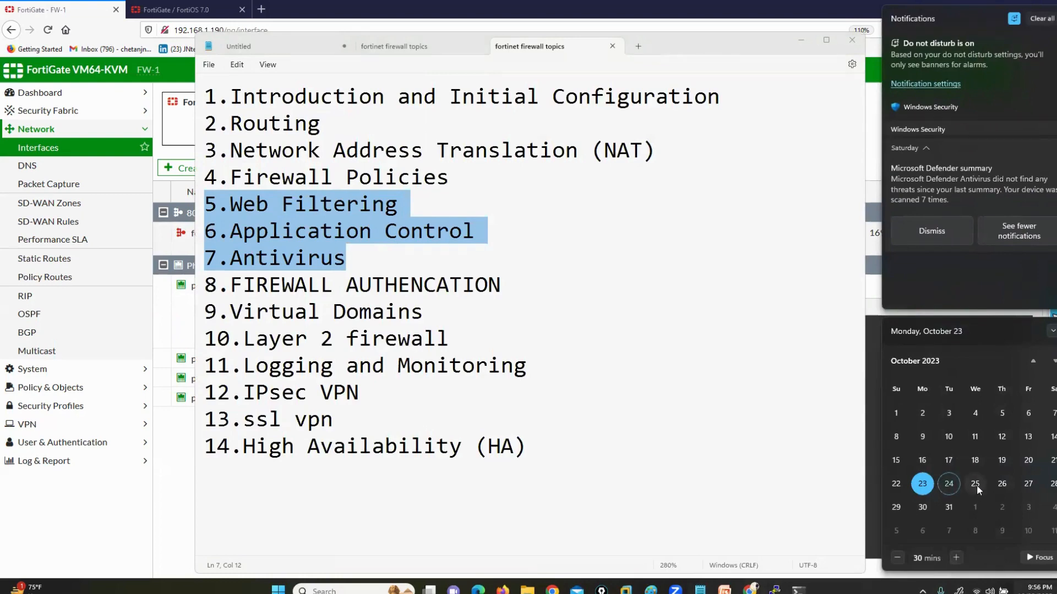
click(976, 485)
click(705, 359)
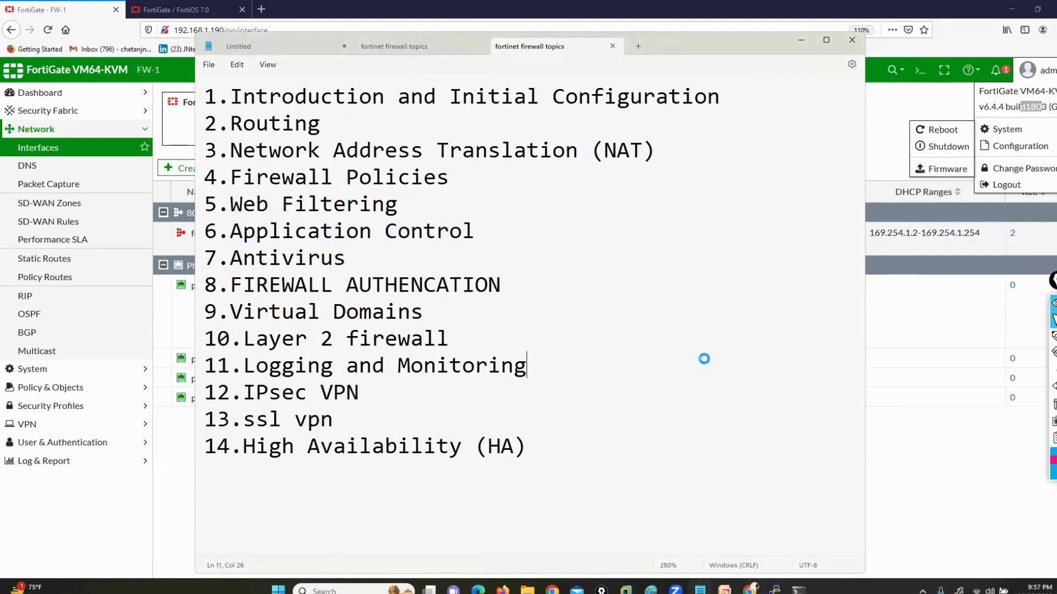
Show the desktop, view the EVE-NG lab topology in Chrome, and return to the desktop
key(super+d)
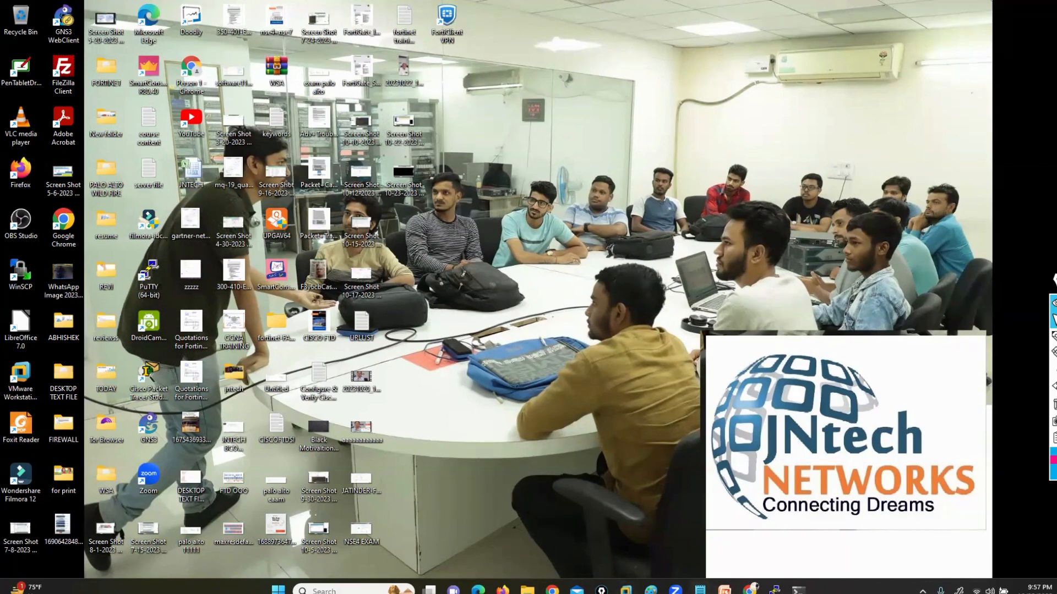
click(750, 591)
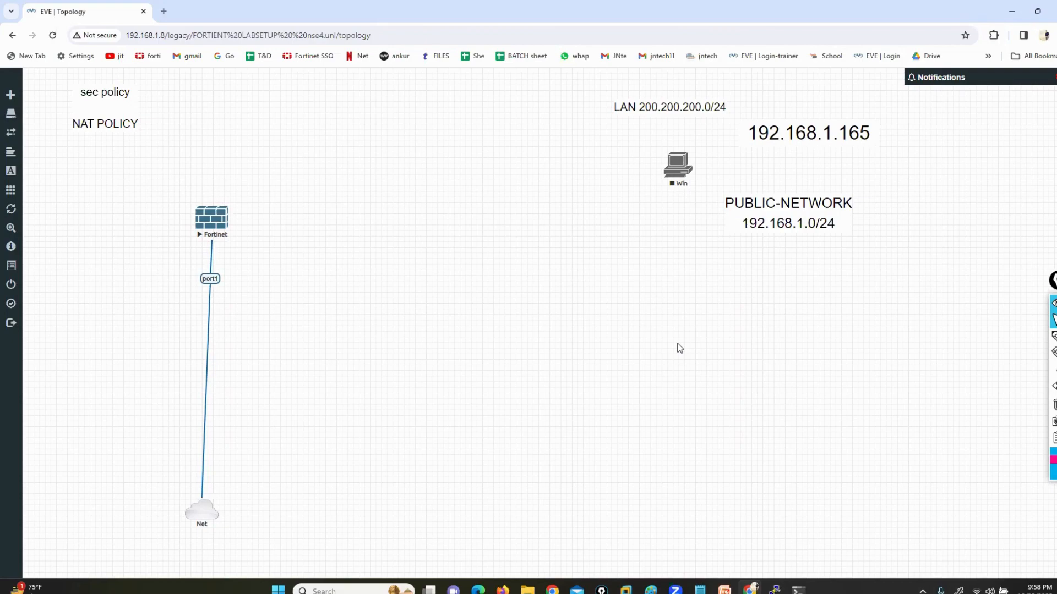
key(super+d)
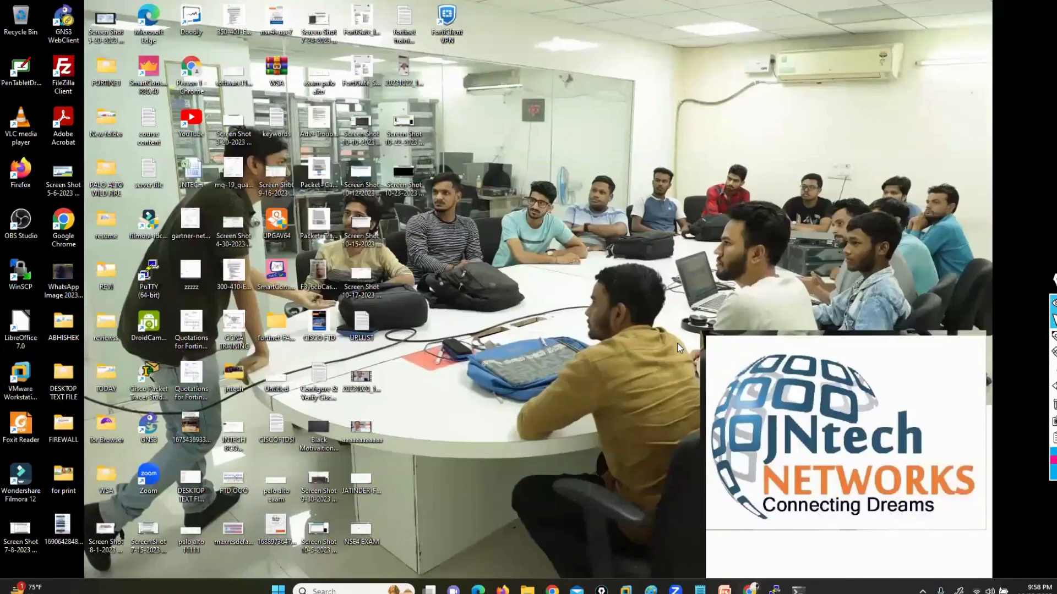